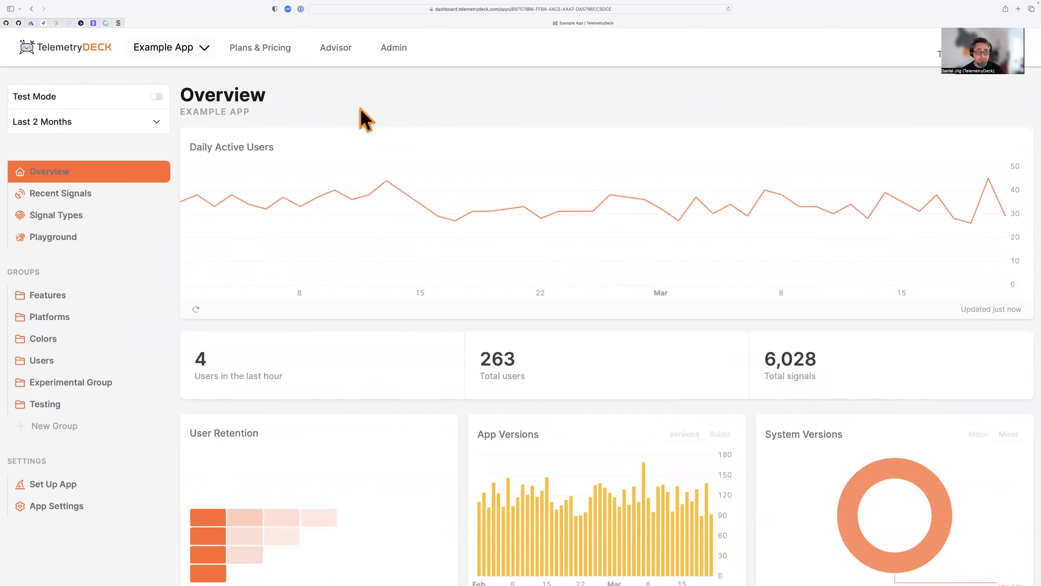
Open the Features group of the Example App to view its insight charts
click(61, 294)
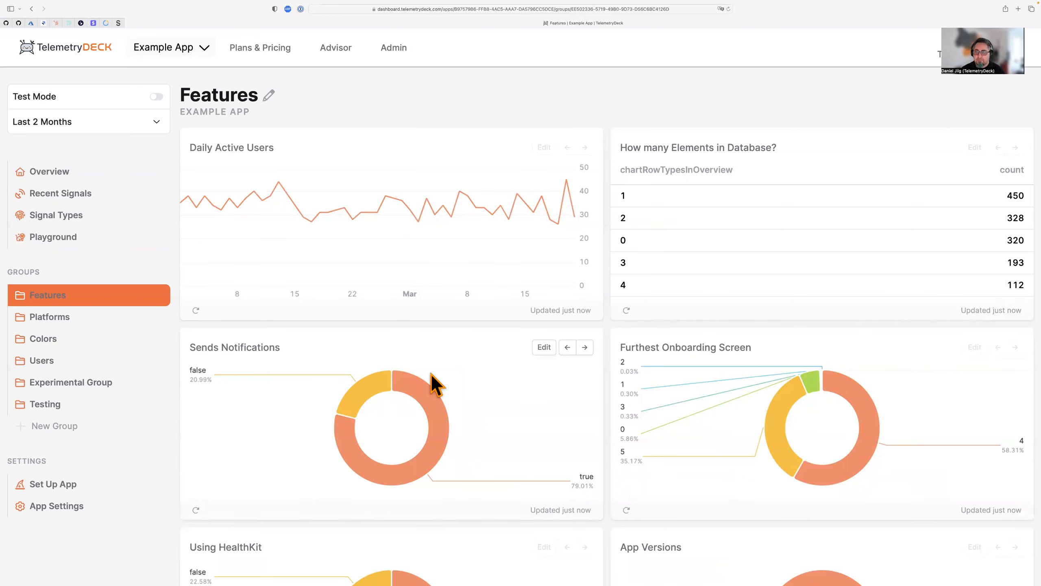
Switch to Xcode, run PizzaMaker on the iPhone 14 Pro simulator and complete its onboarding screens
key(ctrl+Left)
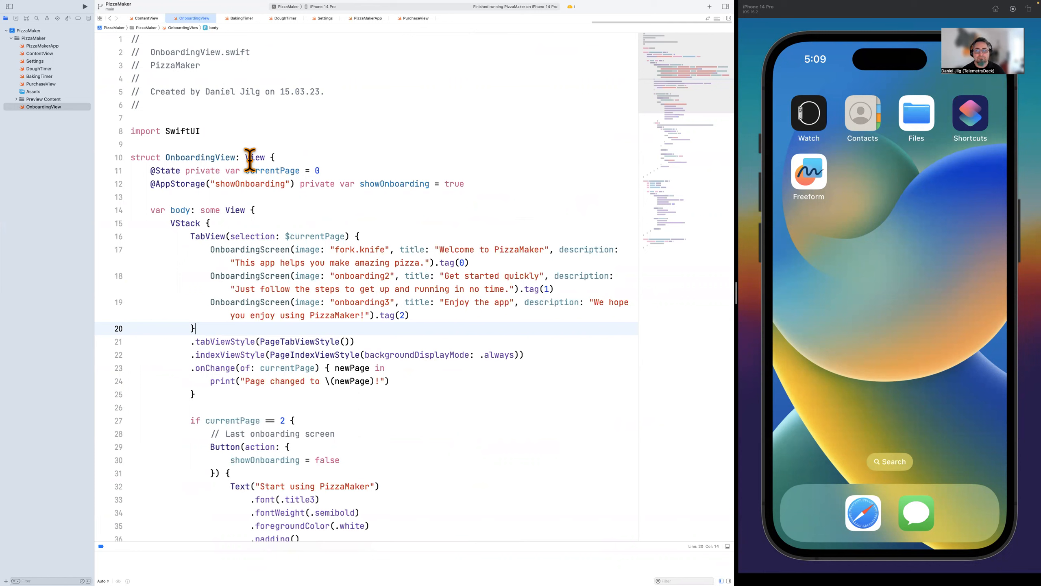
click(86, 6)
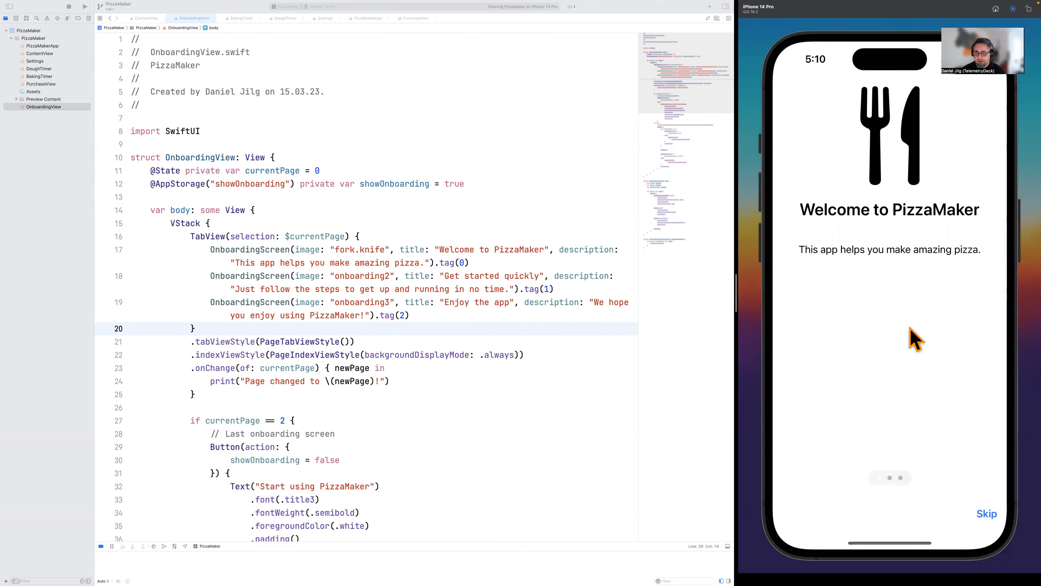
drag(943, 322, 890, 337)
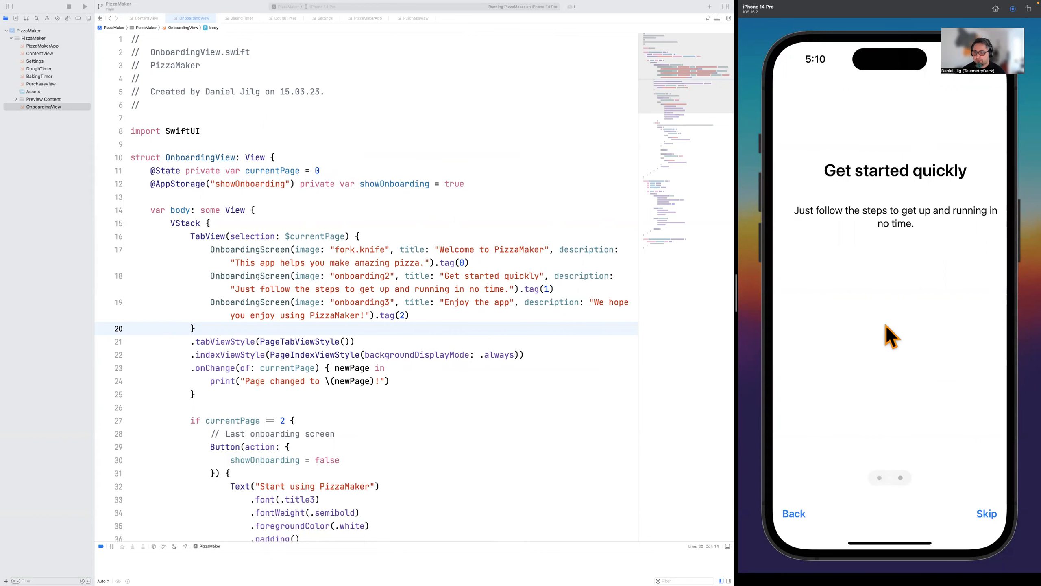
drag(940, 303, 866, 317)
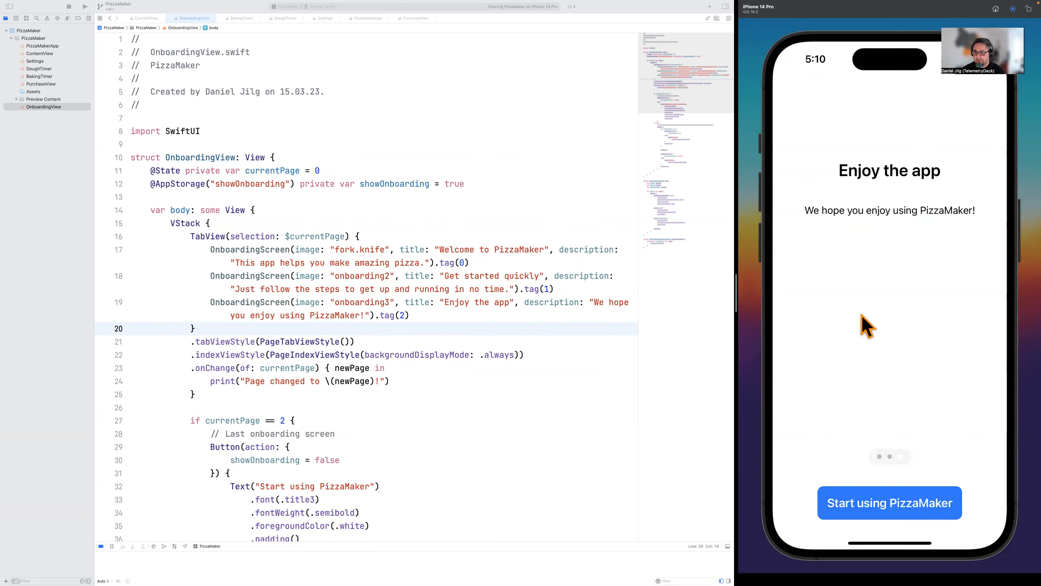
click(868, 504)
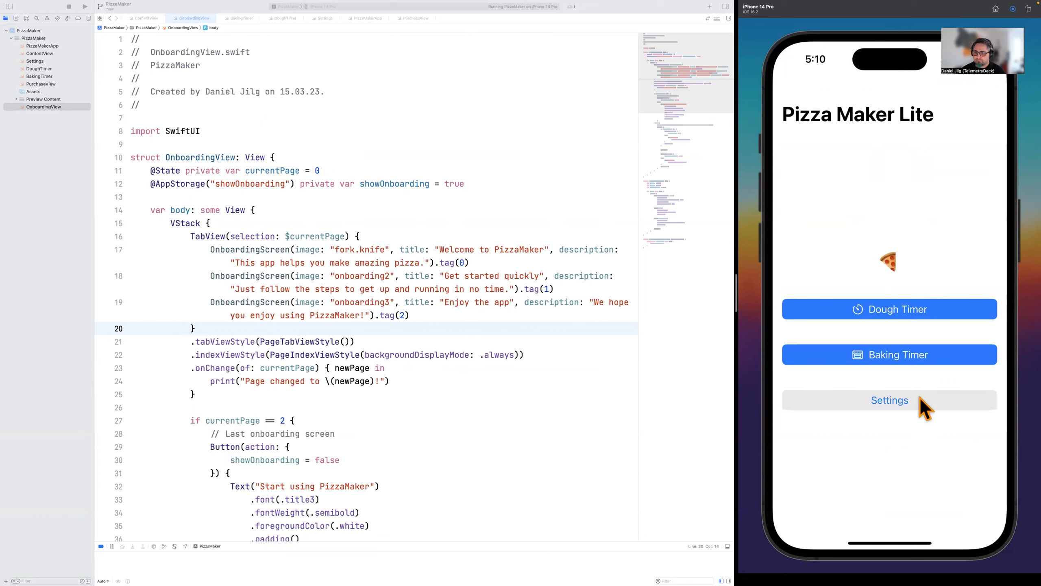
Try out the app's Dough Timer by starting, pausing and resetting it, and return to the home screen
click(879, 312)
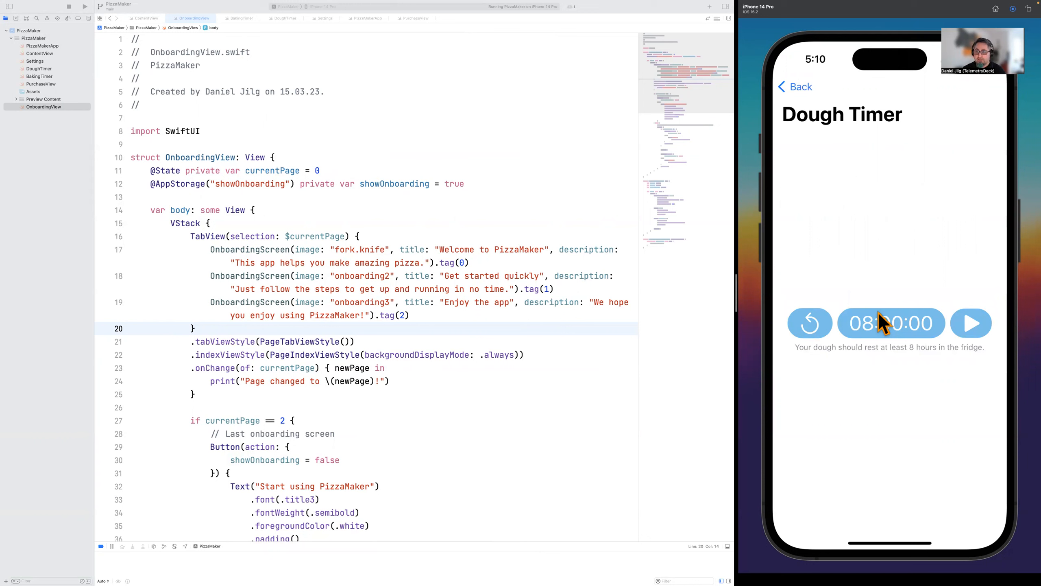
click(970, 328)
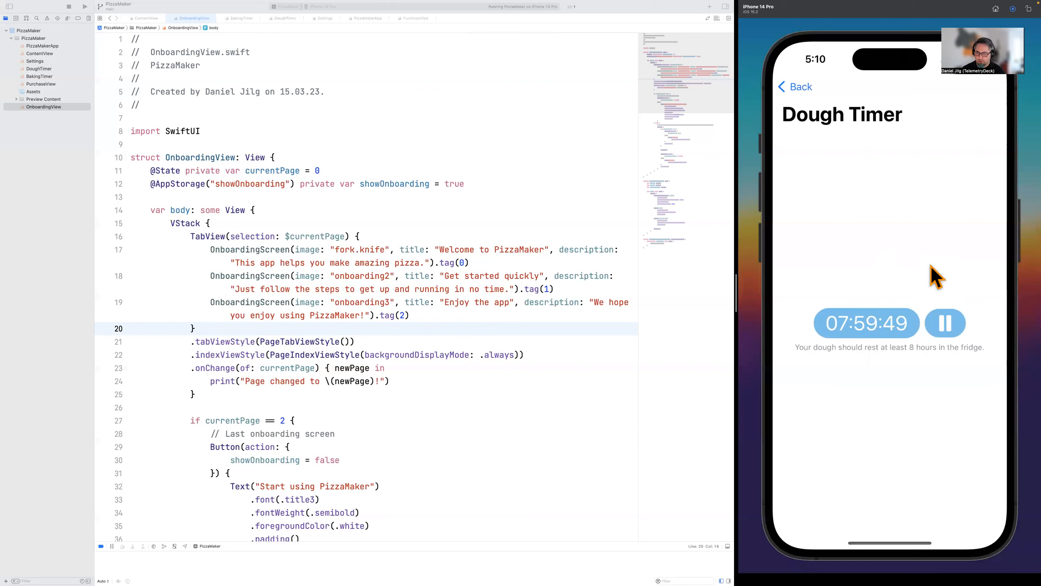
click(945, 321)
click(815, 322)
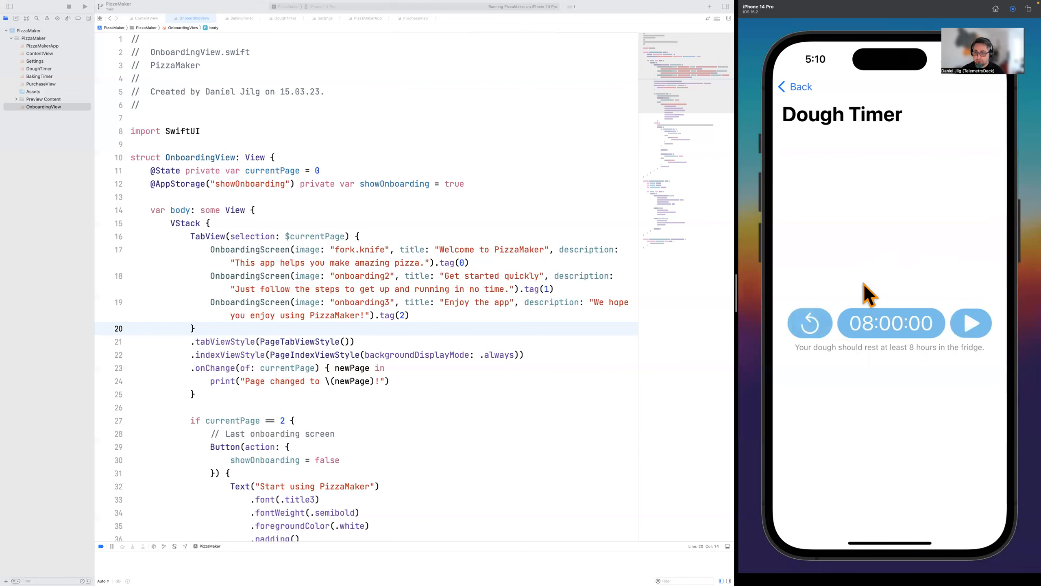
click(796, 84)
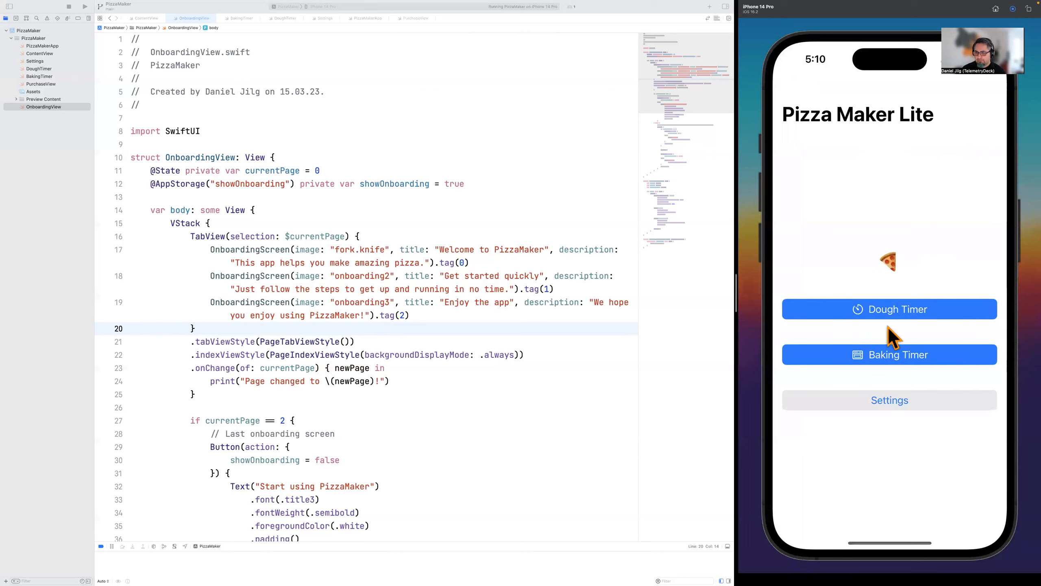
Try out the app's Baking Timer by starting, pausing and resetting it, and return to the home screen
click(879, 354)
click(959, 321)
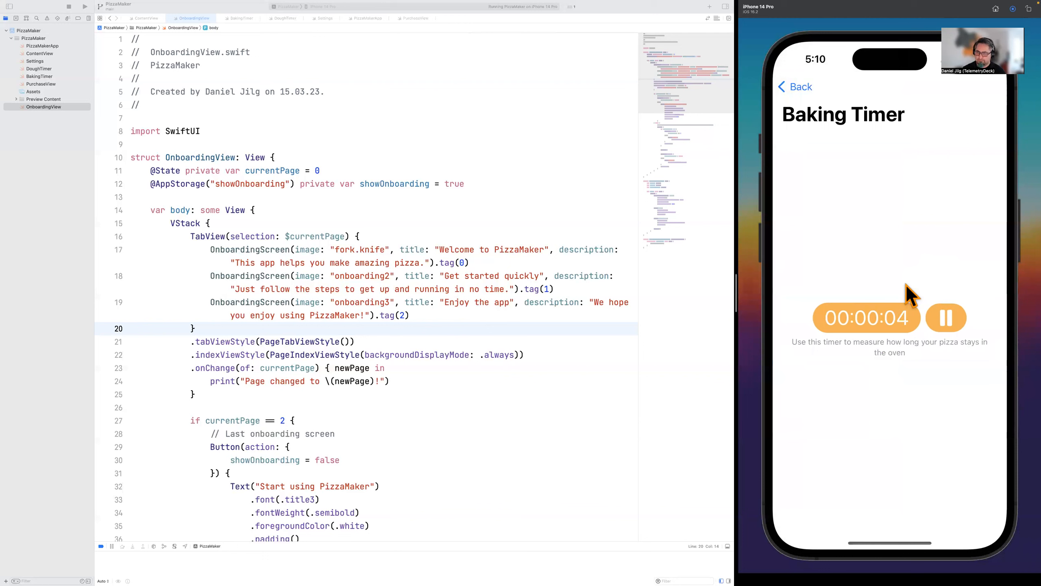
click(934, 314)
click(812, 316)
click(805, 82)
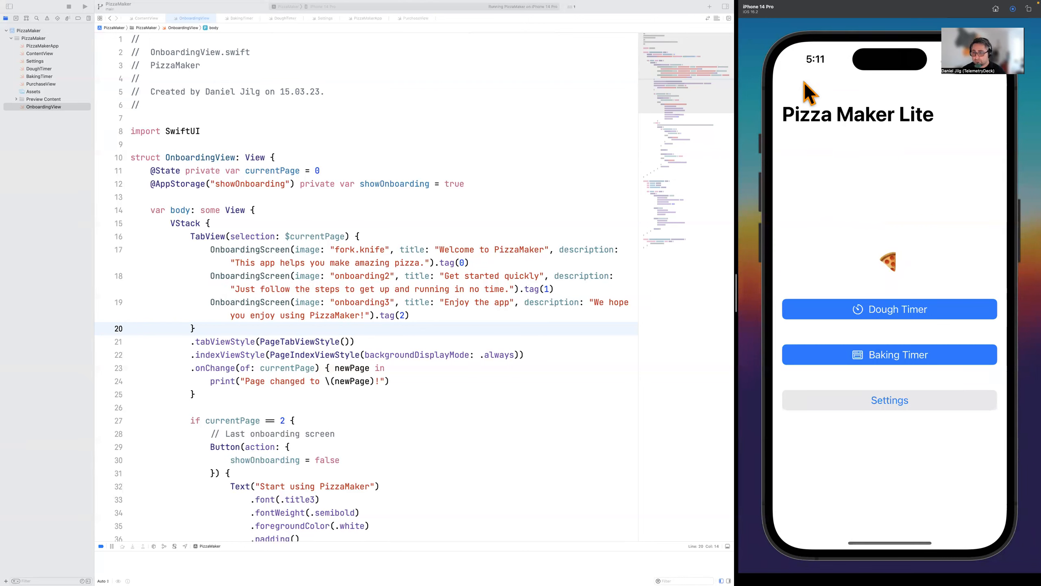
Open the app's settings and switch the units through Imperial and Metric, ending on Radians
click(895, 406)
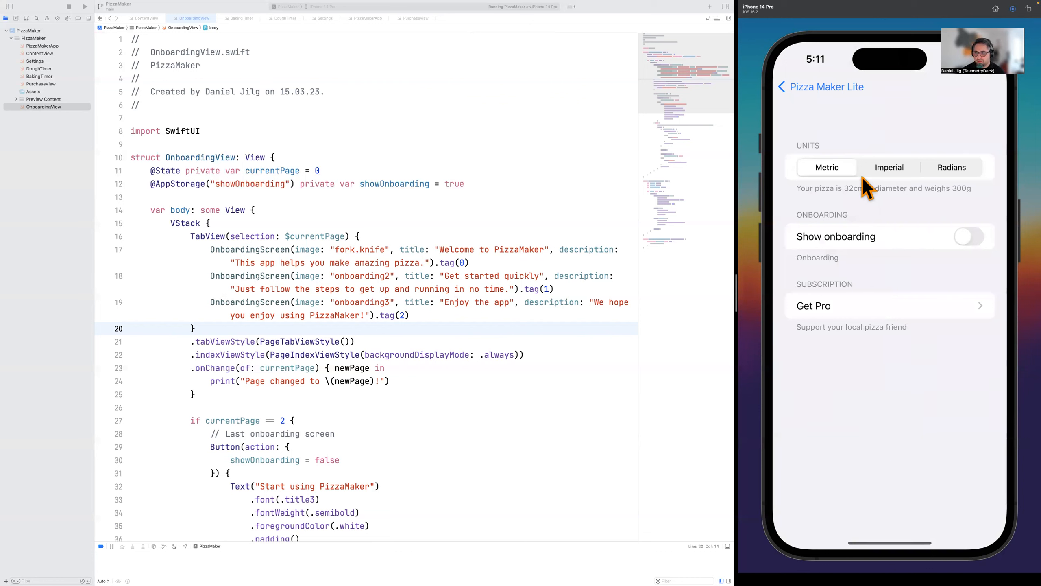
click(890, 175)
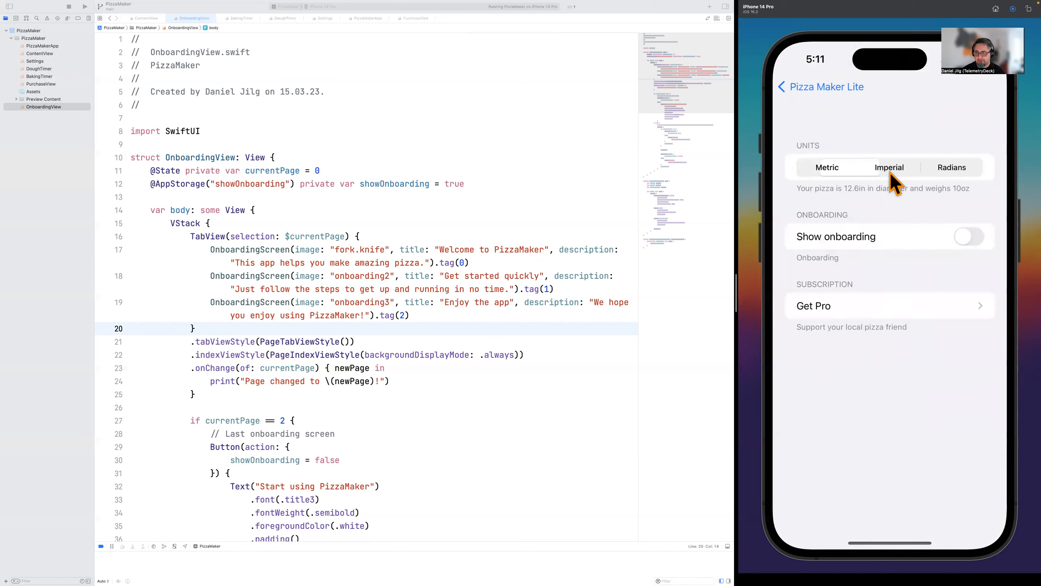
click(828, 168)
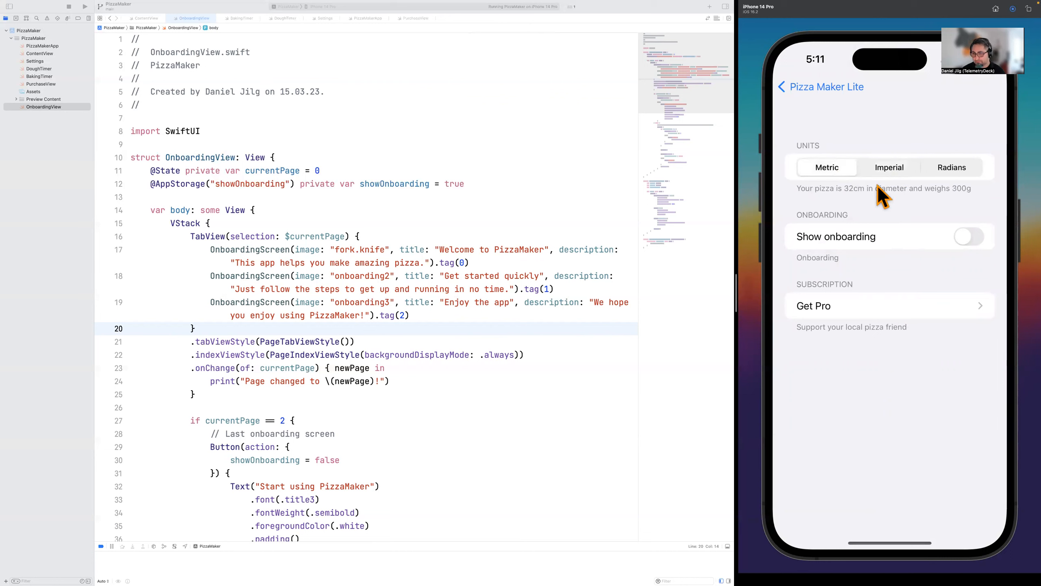
click(966, 168)
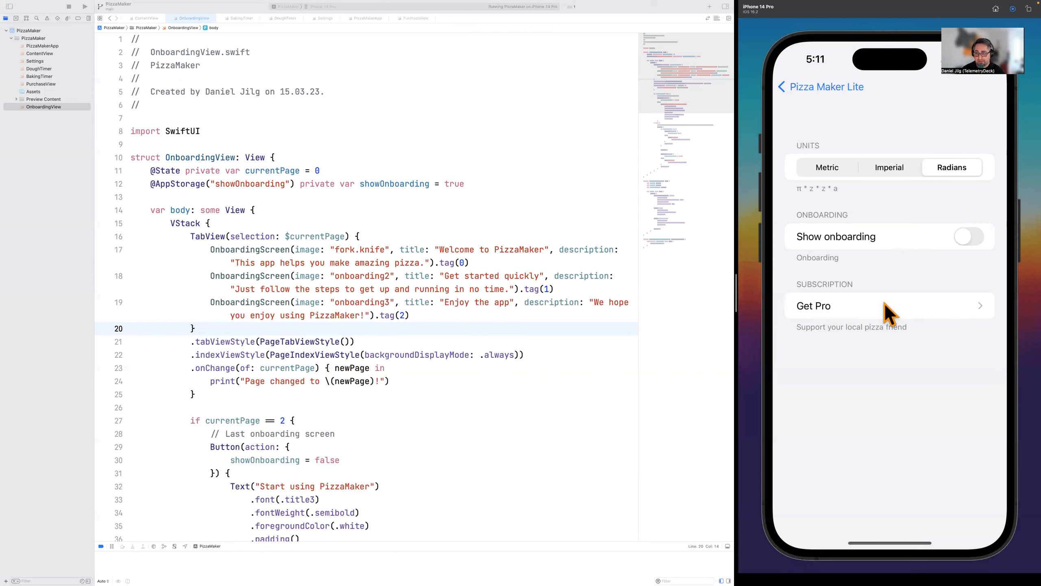
Subscribe to the Pro version with the $4.99 one-month option and return to the app's home screen
click(858, 306)
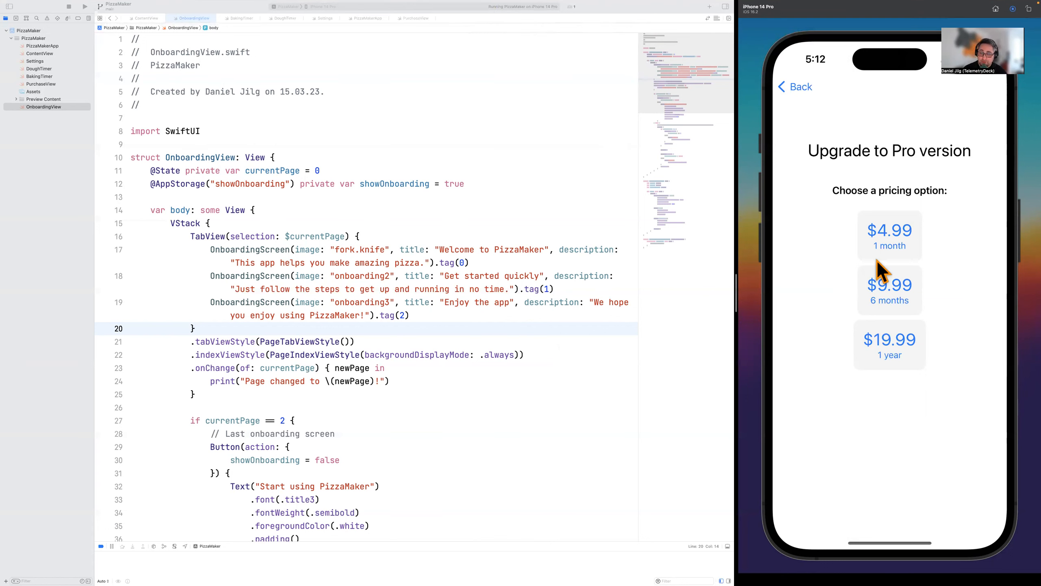
click(880, 234)
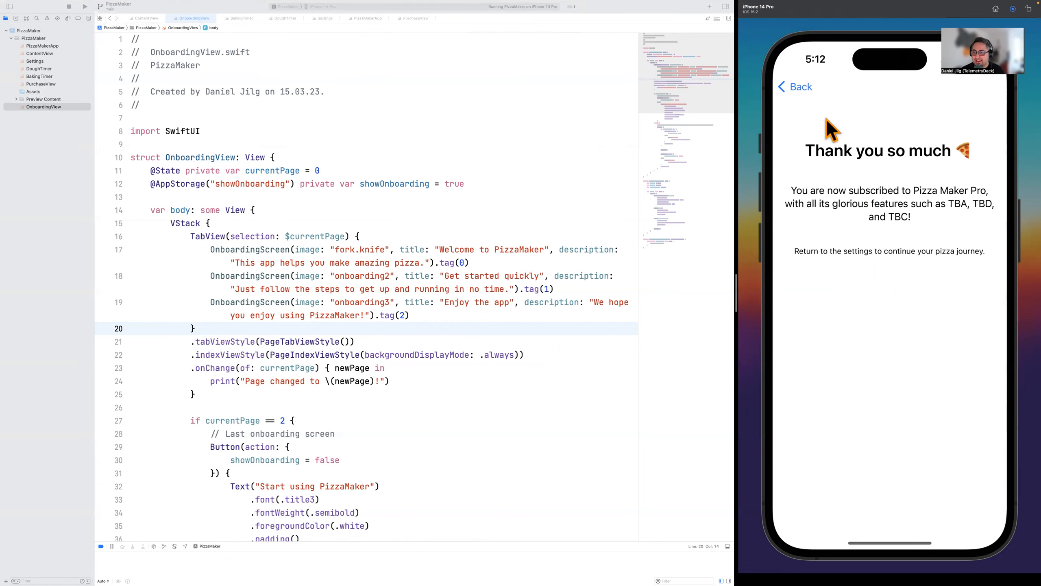
click(799, 92)
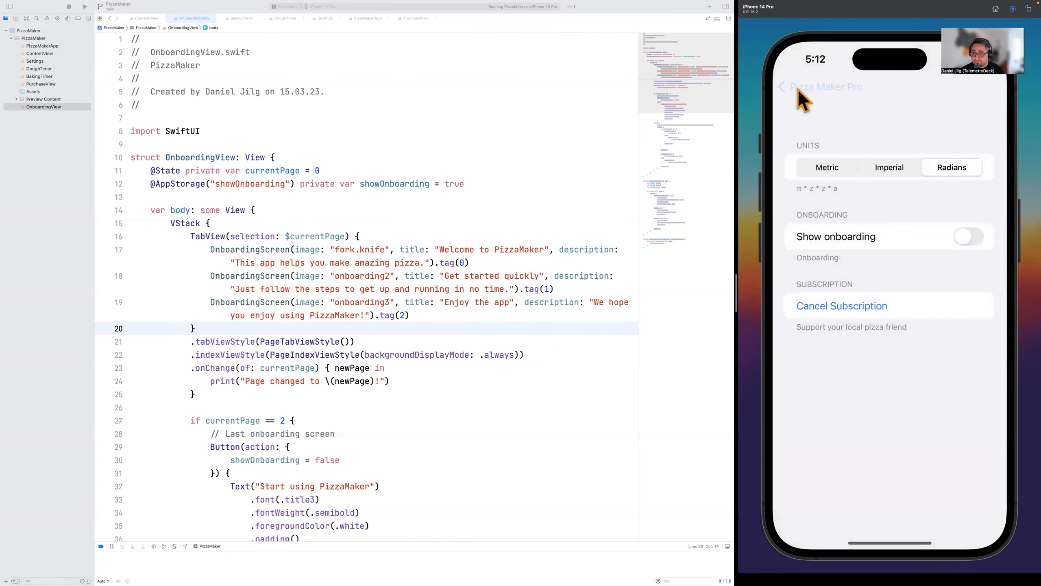
click(798, 90)
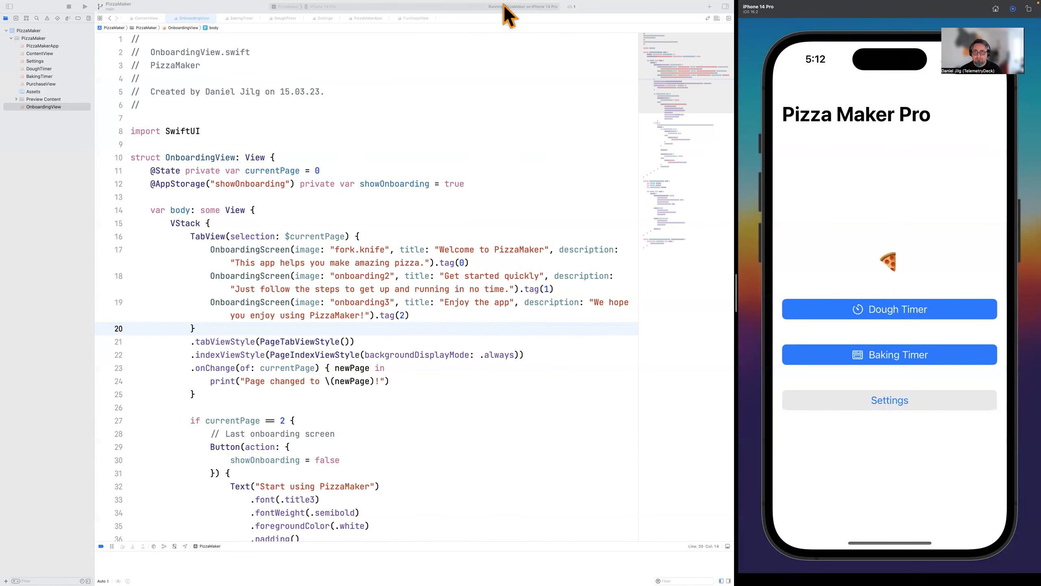
Open the PizzaMaker project's package dependencies in Xcode and start adding a new package
mouse_move(507, 8)
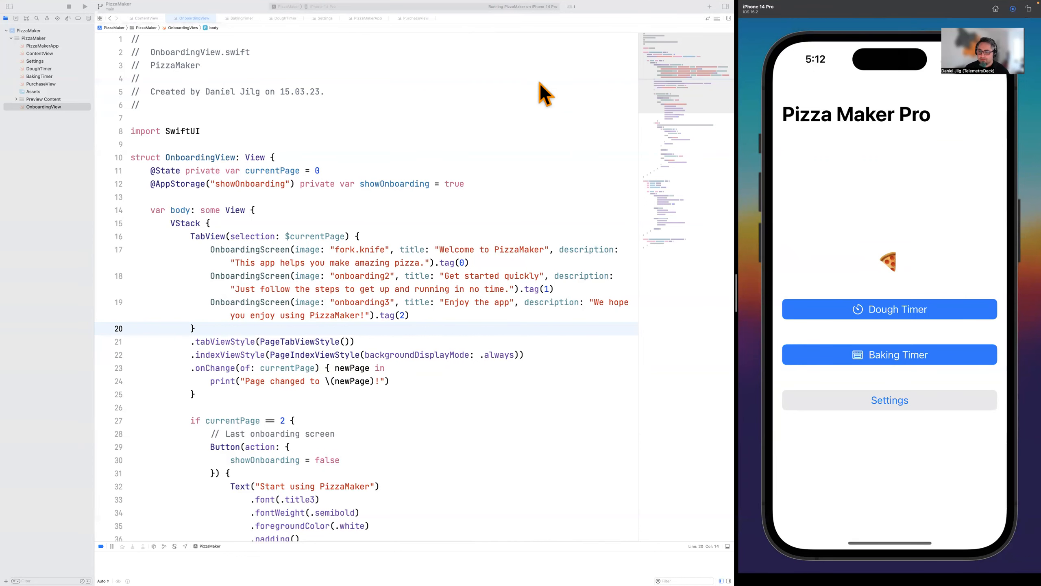
click(297, 125)
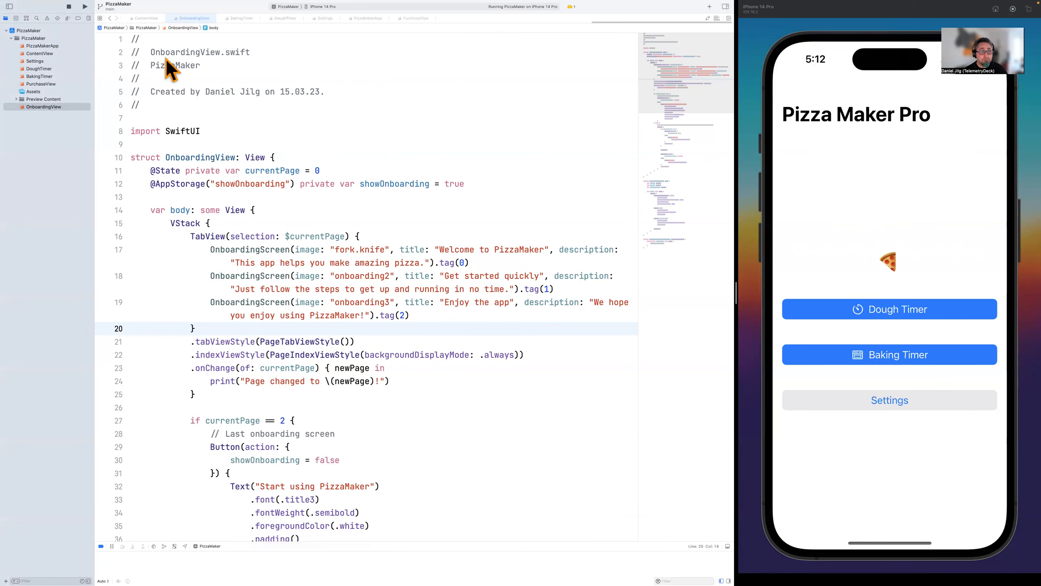
drag(165, 65, 170, 65)
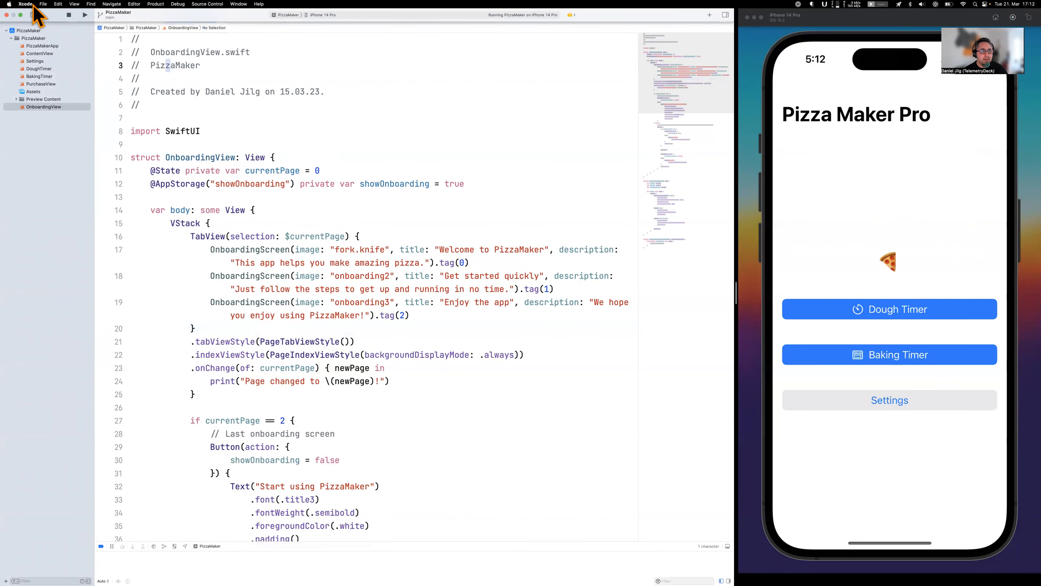
click(45, 4)
click(36, 32)
click(36, 31)
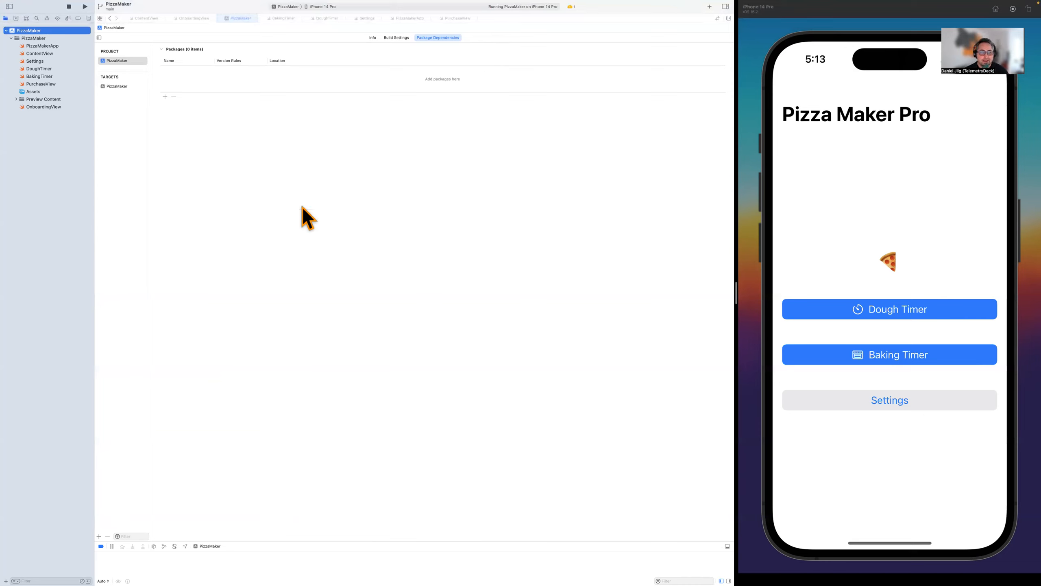
click(165, 98)
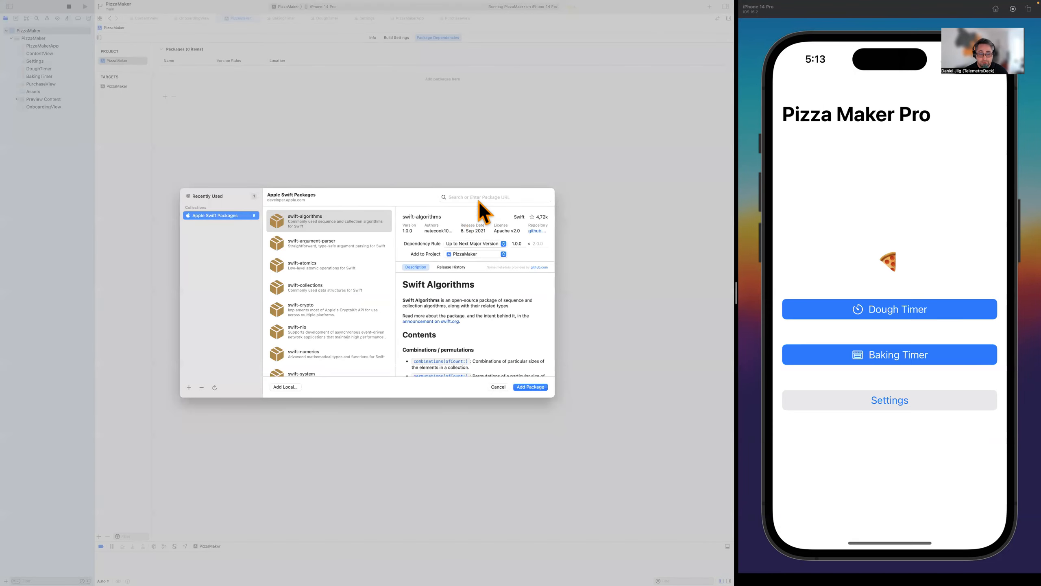
Switch to Safari and open the Set Up App page for the TelemetryDeck Example App
key(ctrl+Left)
key(ctrl+Left)
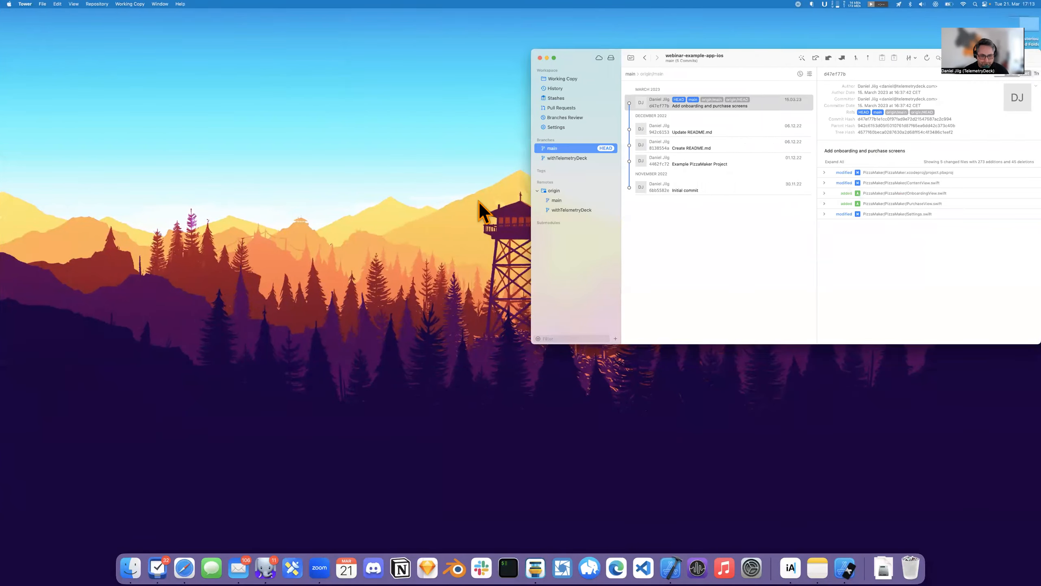
click(185, 567)
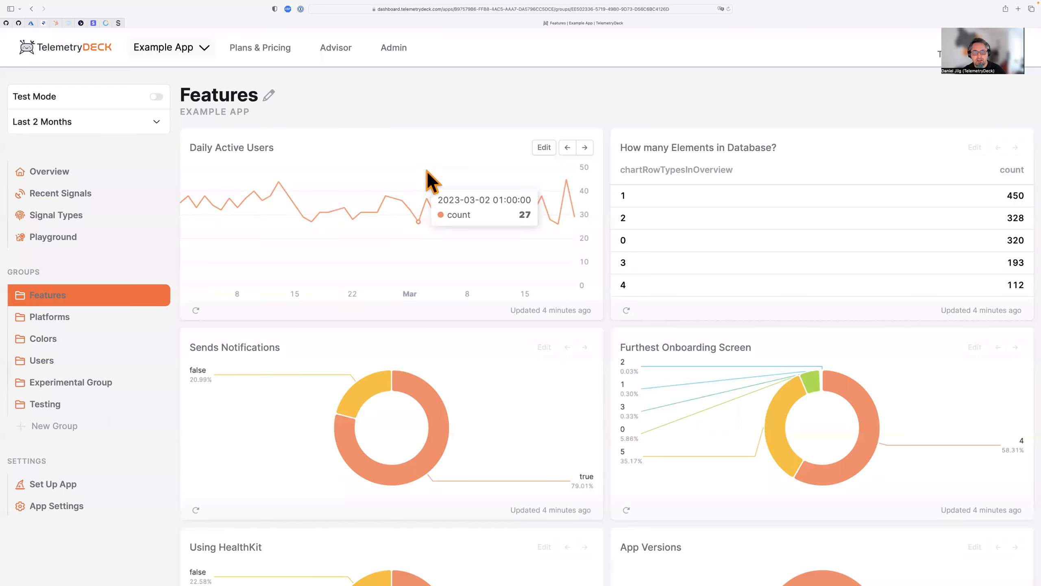
key(super+t)
key(super+w)
scroll(108, 363, down, 5)
click(78, 310)
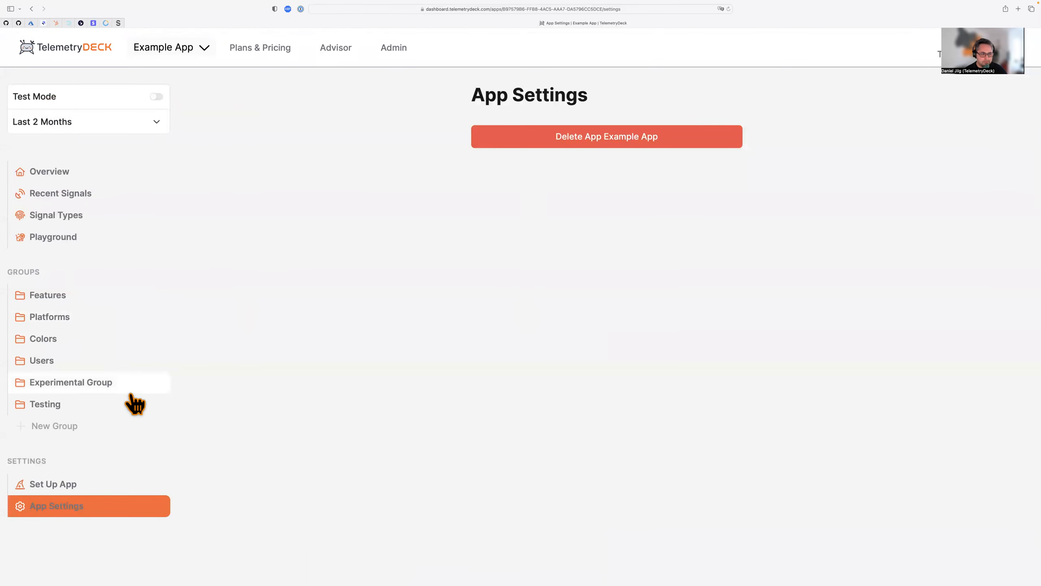
click(70, 485)
Open the TelemetryDeck SwiftClient repository on GitHub from the setup page and copy its URL
click(288, 179)
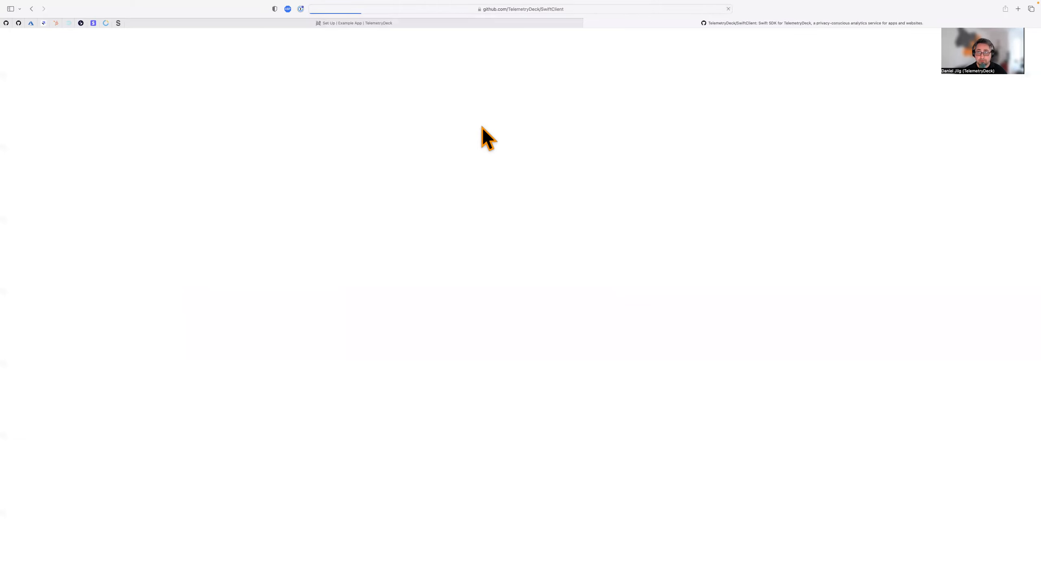
click(410, 9)
key(super+c)
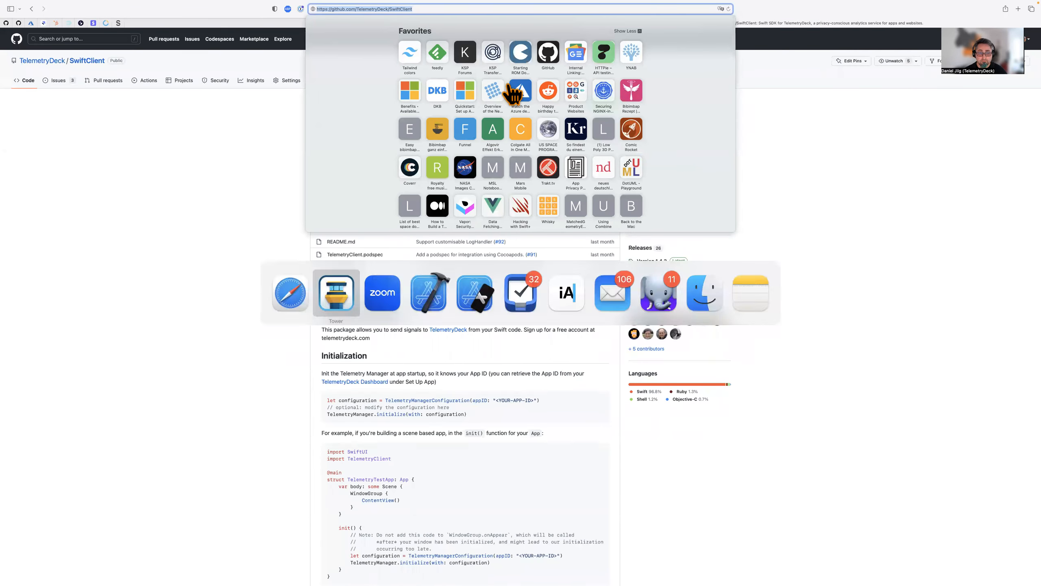
click(429, 292)
click(467, 196)
key(super+v)
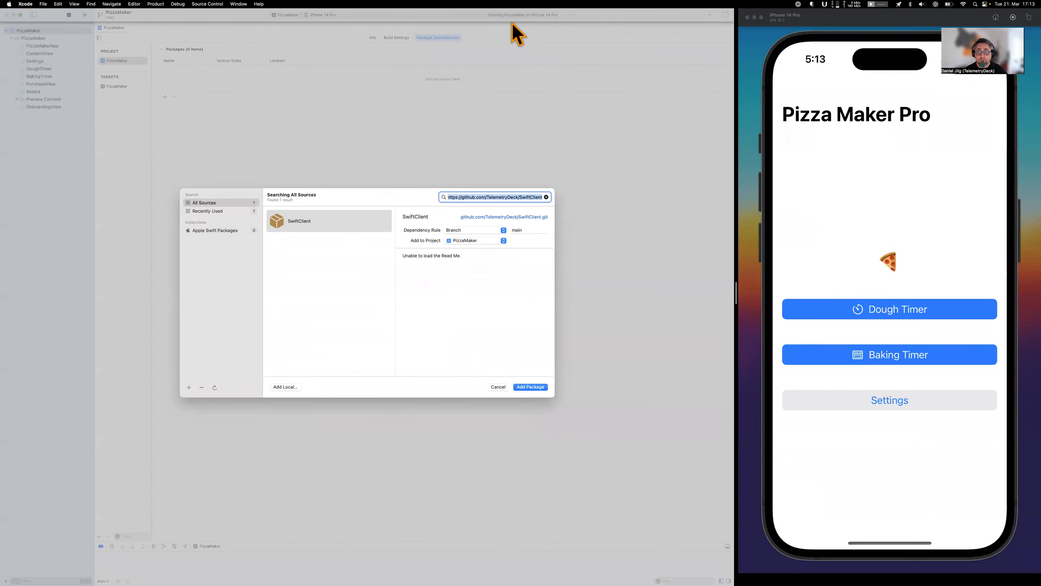
Add the SwiftClient package from branch main to the project, with the TelemetryClient library assigned to the PizzaMaker target
click(525, 386)
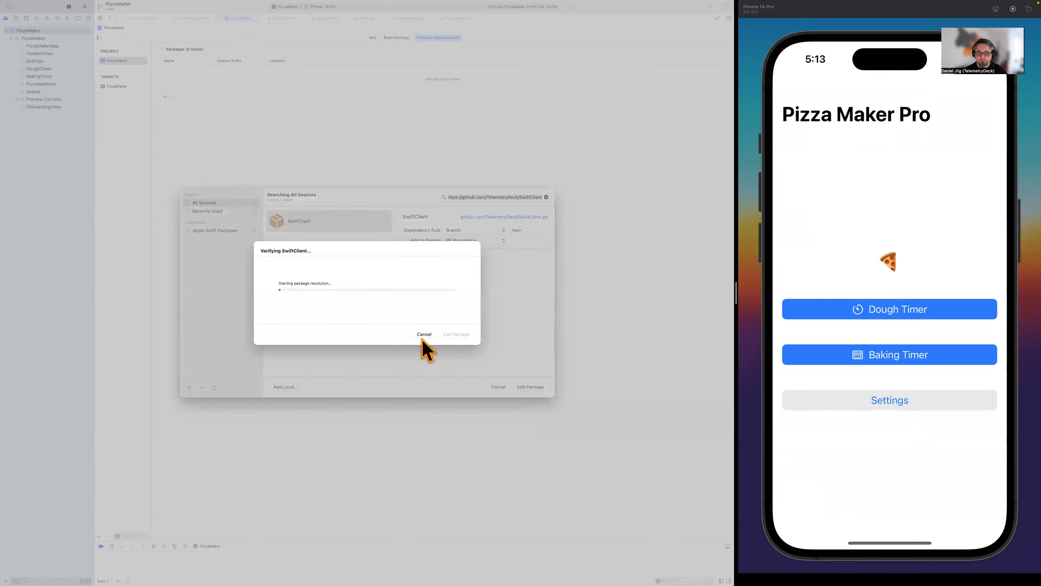
click(491, 15)
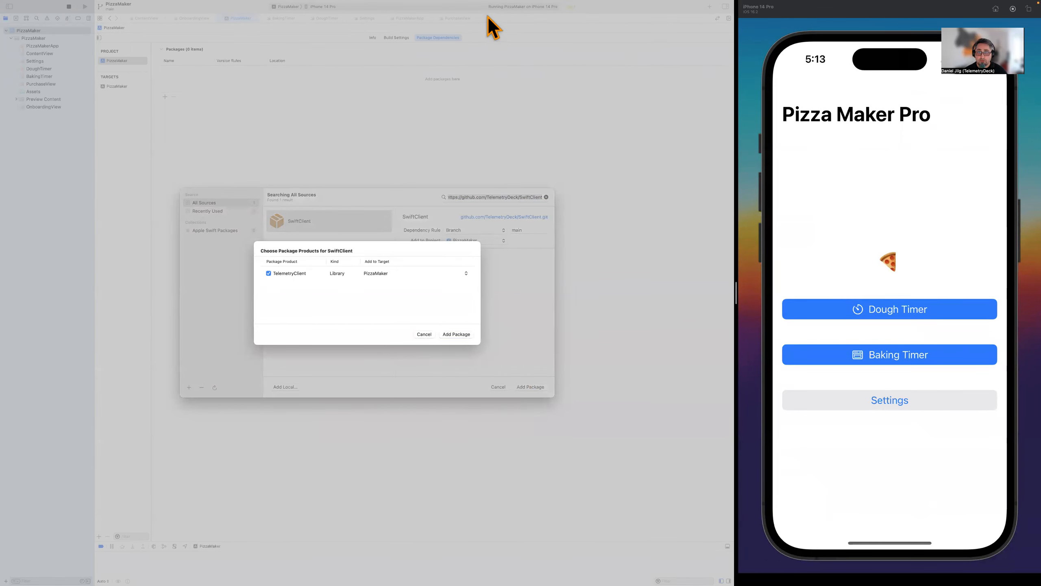
click(456, 337)
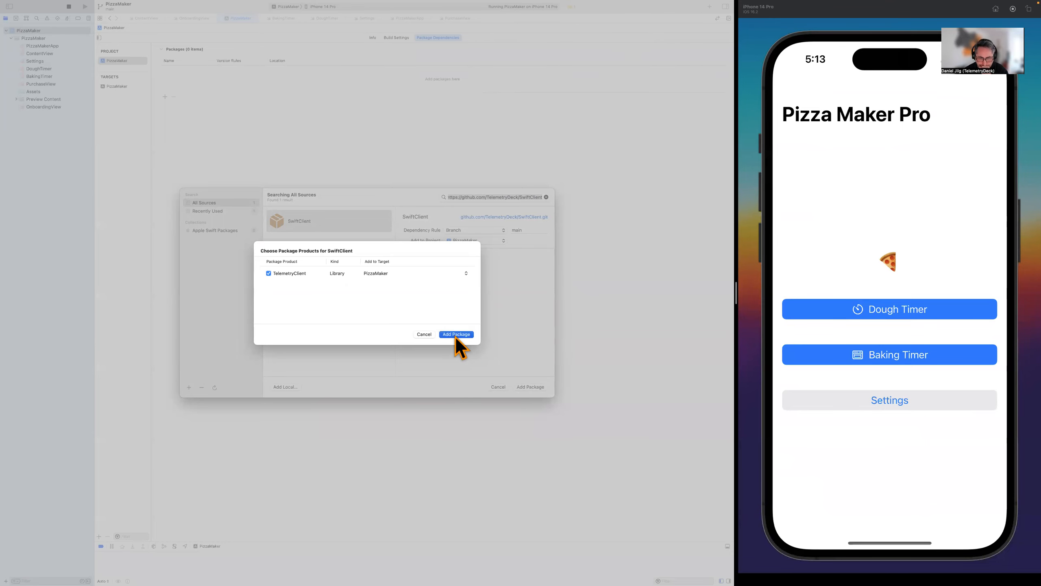
click(455, 338)
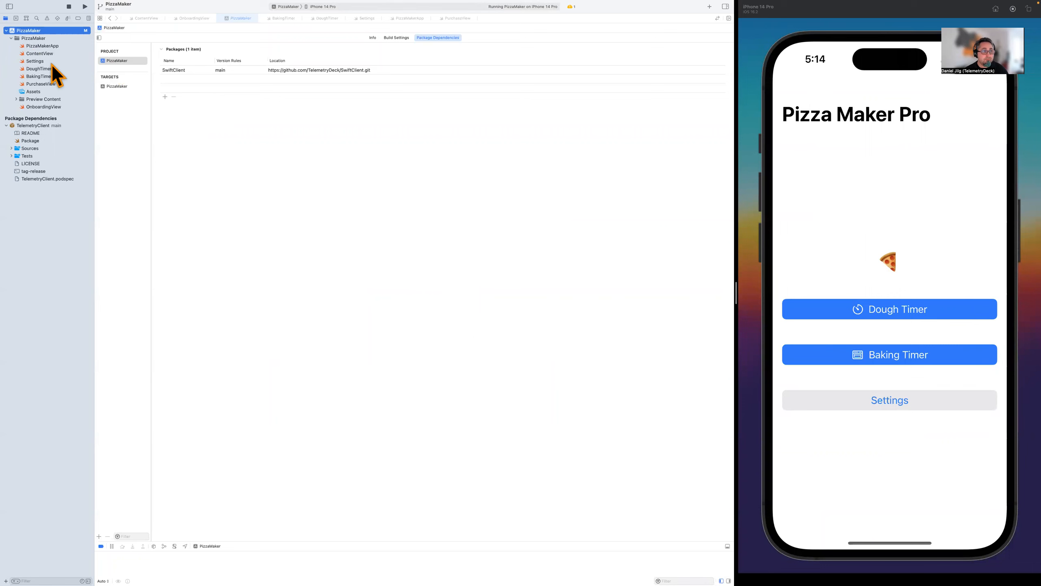
Open the PizzaMakerApp source file for editing at the ContentView line
click(43, 46)
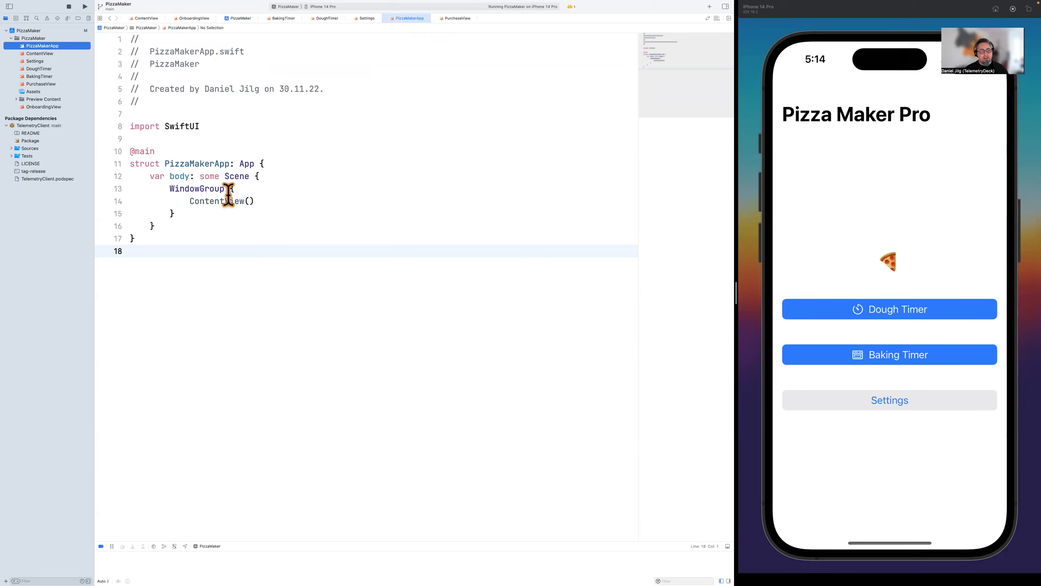
click(265, 201)
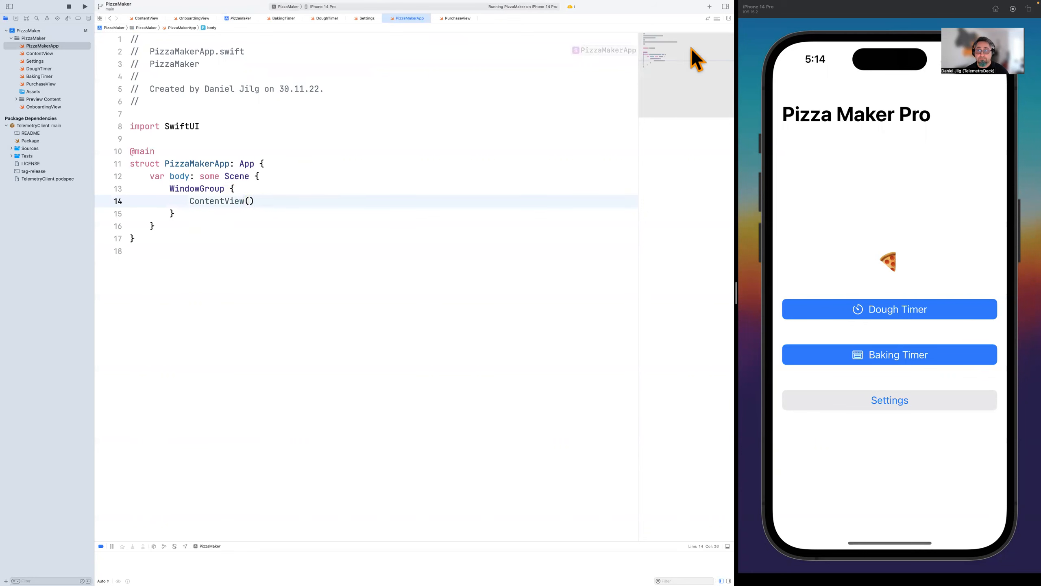
click(709, 6)
scroll(444, 205, up, 3)
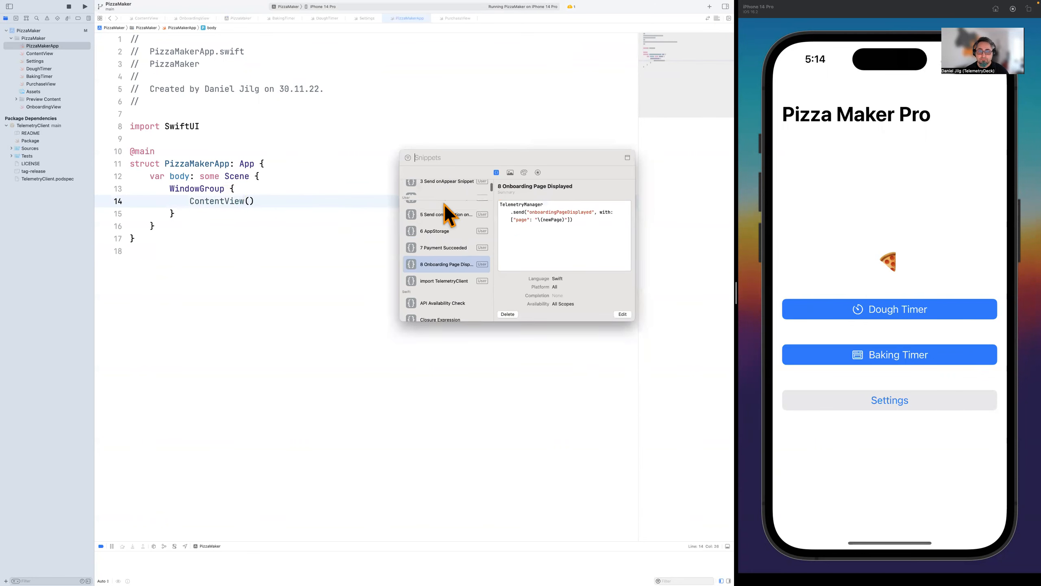
drag(467, 211, 206, 226)
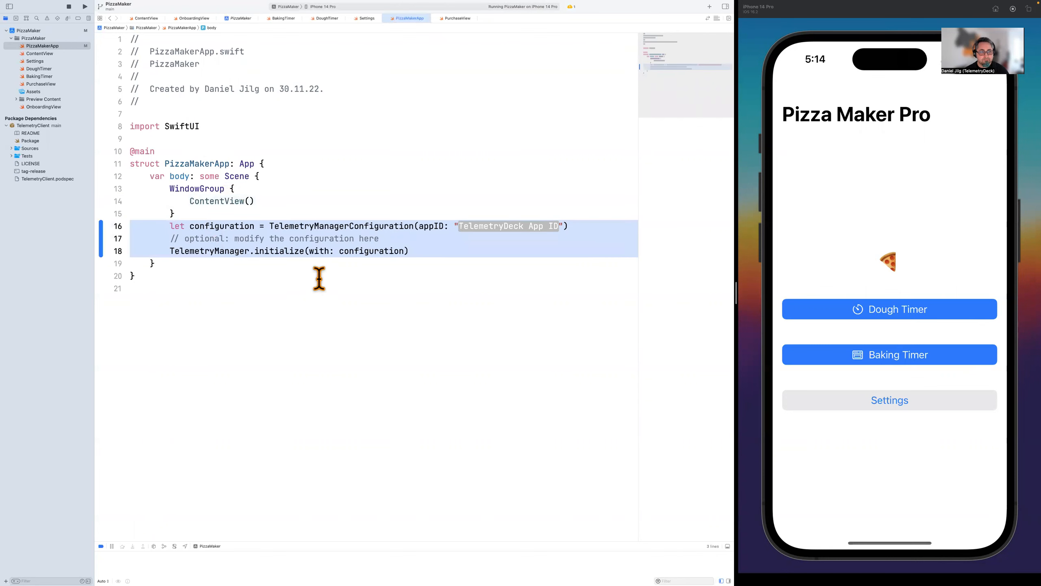
key(BackSpace)
Add an init() initializer to the PizzaMakerApp struct, below the body property
click(214, 228)
key(Return)
key(Return)
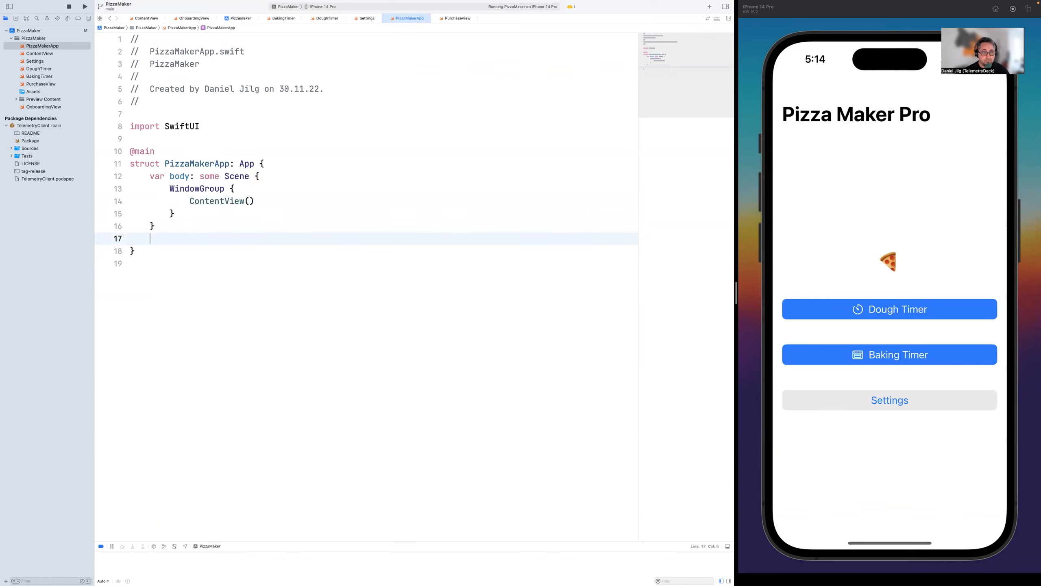
text(init)
key(Down)
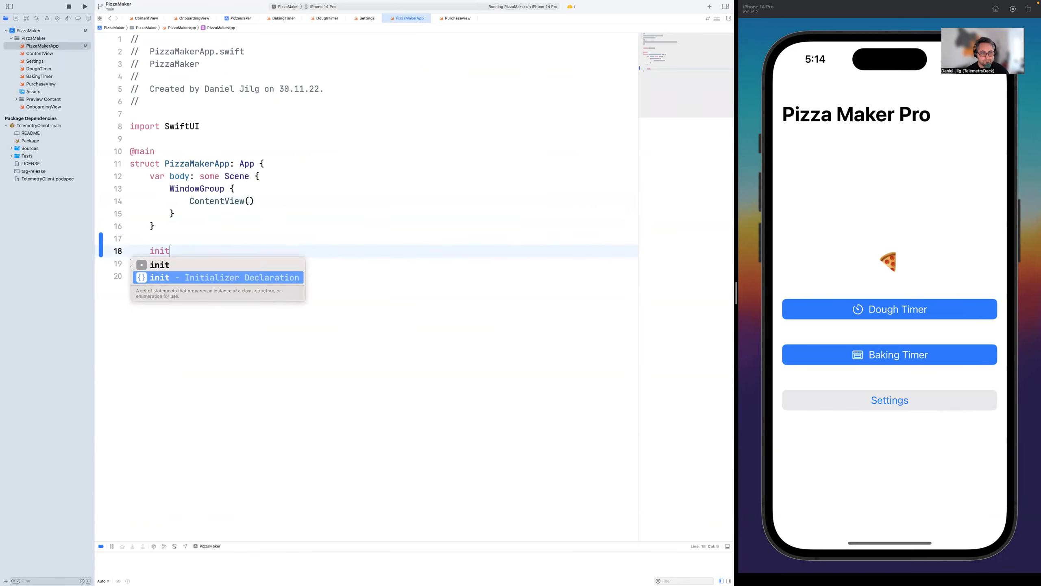
key(Return)
Fill the initializer with the Initialize TelemetryDeck snippet that creates a TelemetryManagerConfiguration and calls TelemetryManager.initialize(with: configuration)
key(BackSpace)
key(Tab)
text(let configuration = TelemetryManagerConfiguration(appID: "TelemetryDeck App ID") // optional: modify the configuration here TelemetryManager.initialize(with: configuration))
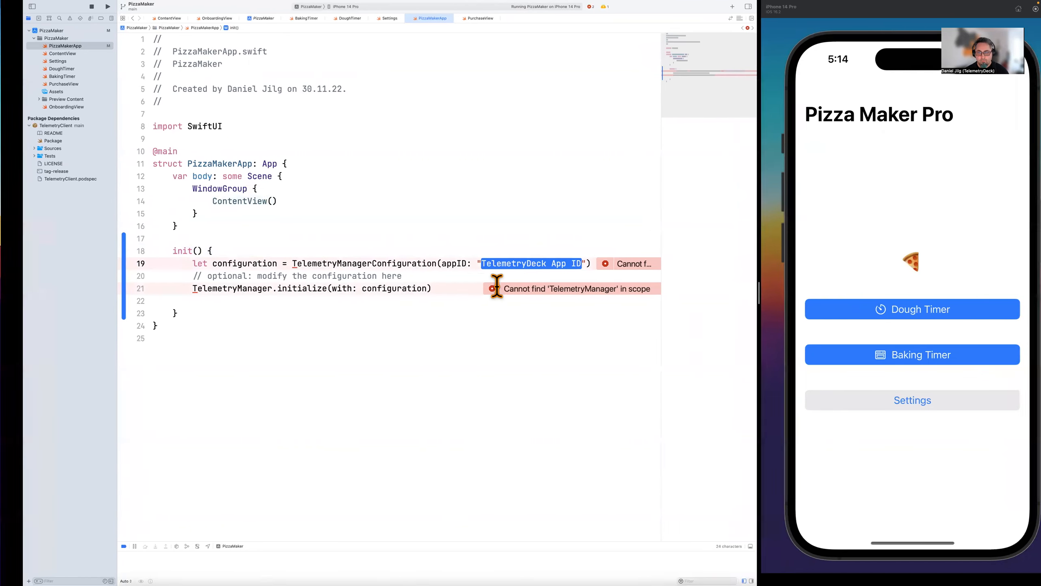
Switch to Safari and copy the App ID from the Set Up Example App page
double_click(493, 263)
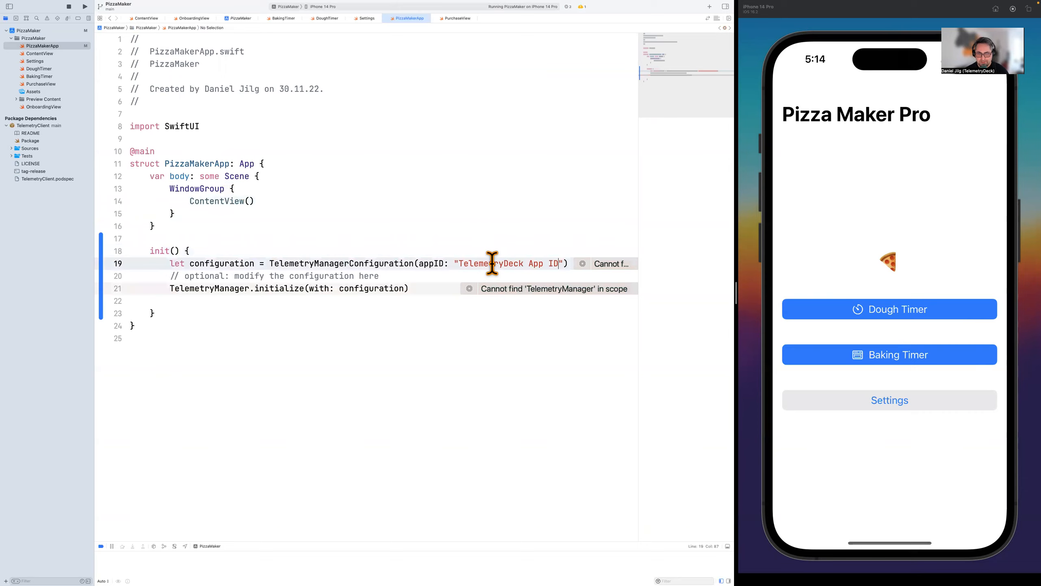
key(super+Tab)
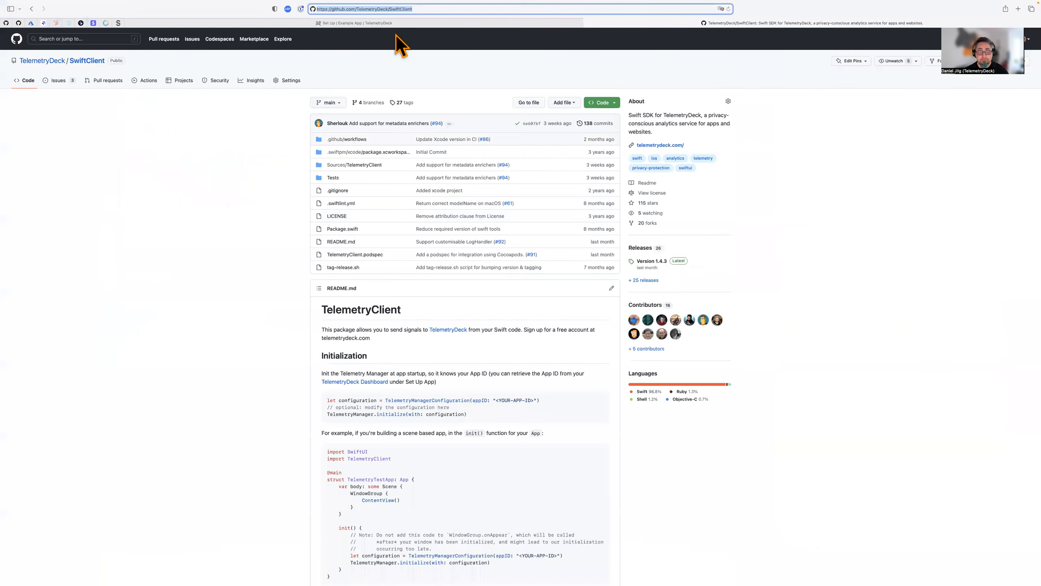
click(383, 23)
click(414, 390)
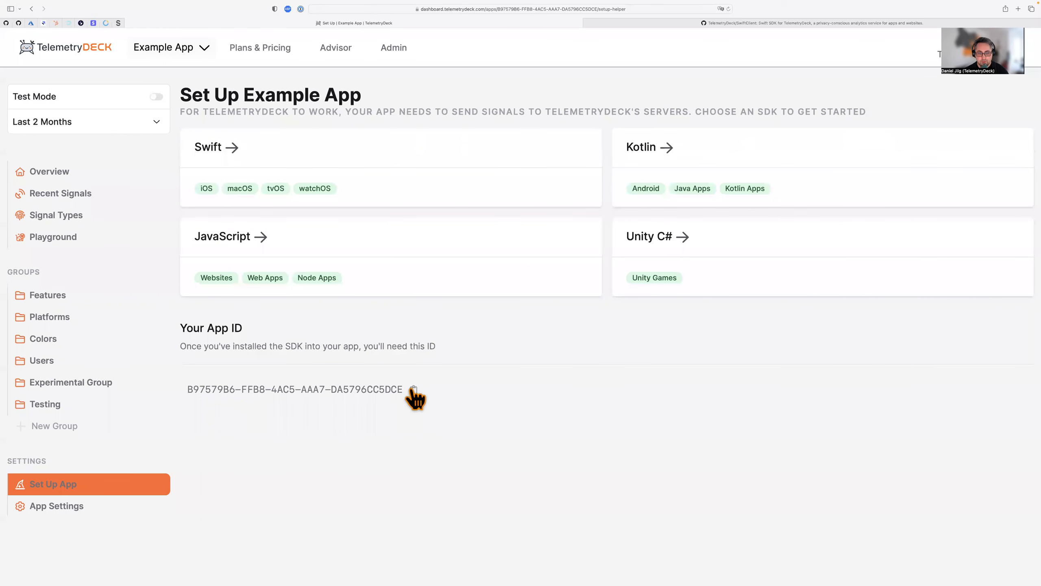
Switch back to Xcode and replace the "TelemetryDeck App ID" placeholder in the configuration with the copied App ID
key(super+Tab)
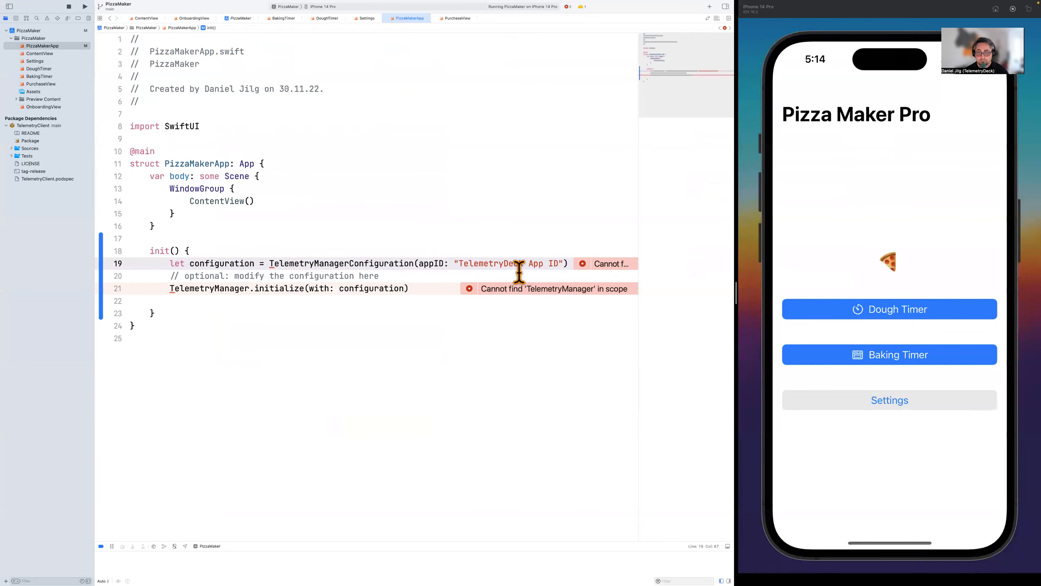
click(511, 273)
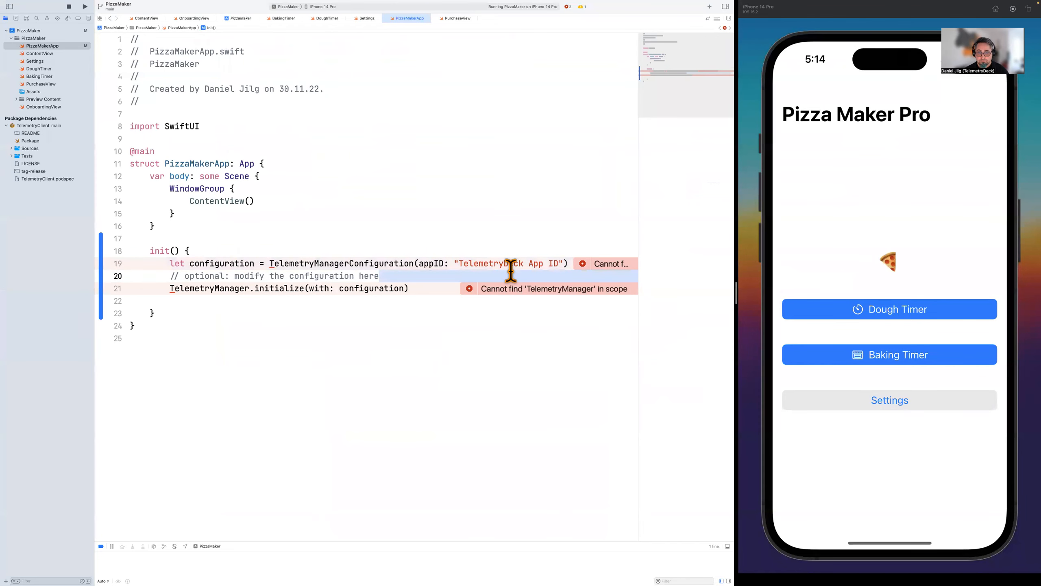
drag(483, 264, 557, 264)
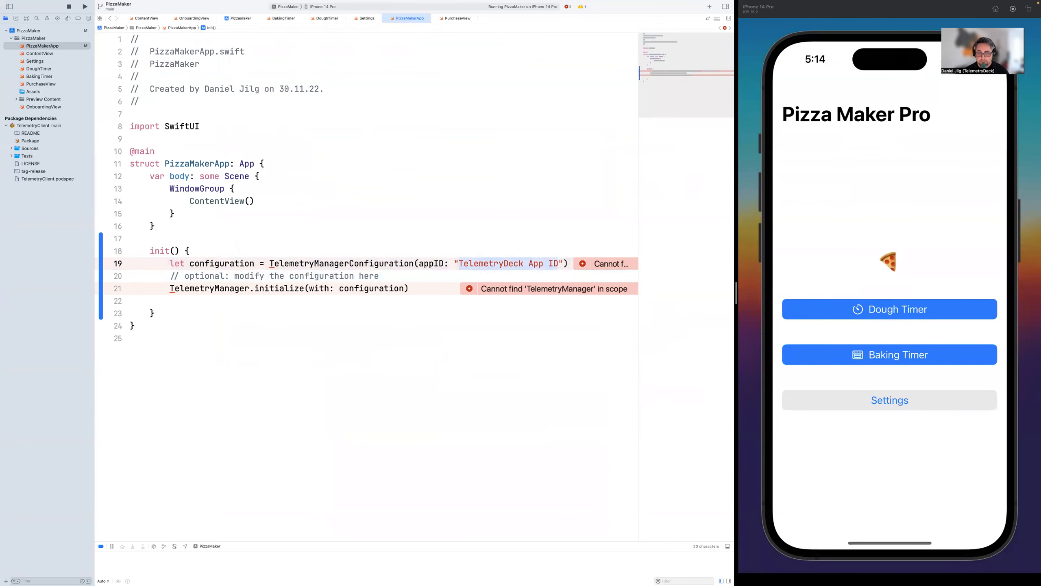
key(super+v)
click(431, 286)
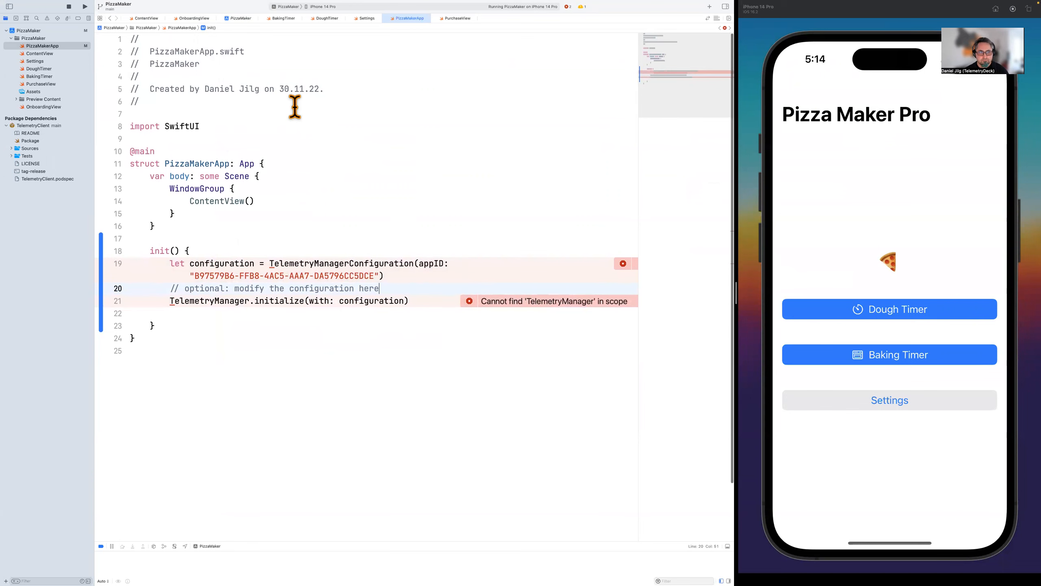
Import TelemetryClient using the suggested fix for the TelemetryManagerConfiguration error, and build the project
click(624, 263)
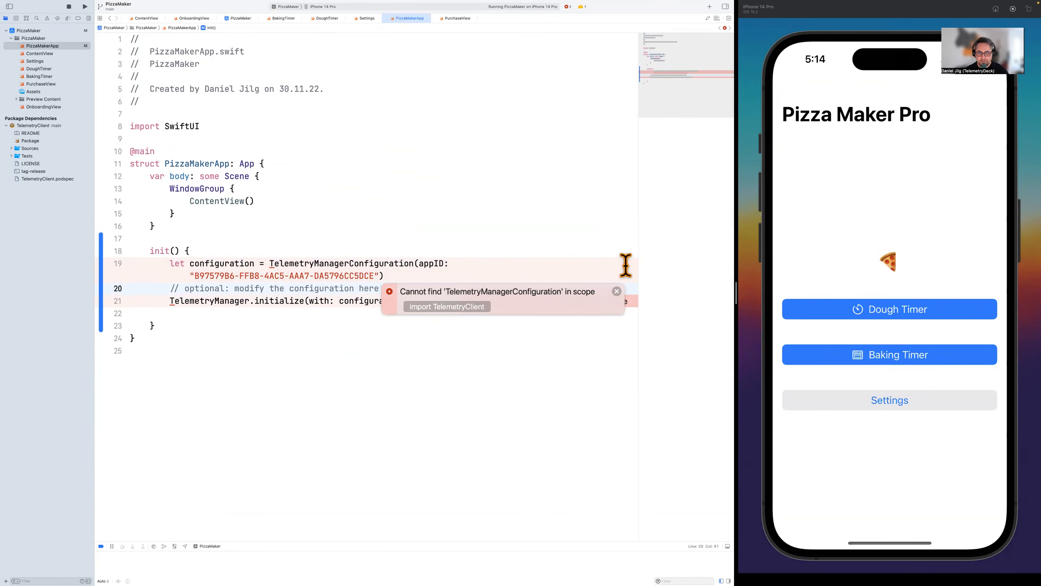
click(429, 307)
click(405, 177)
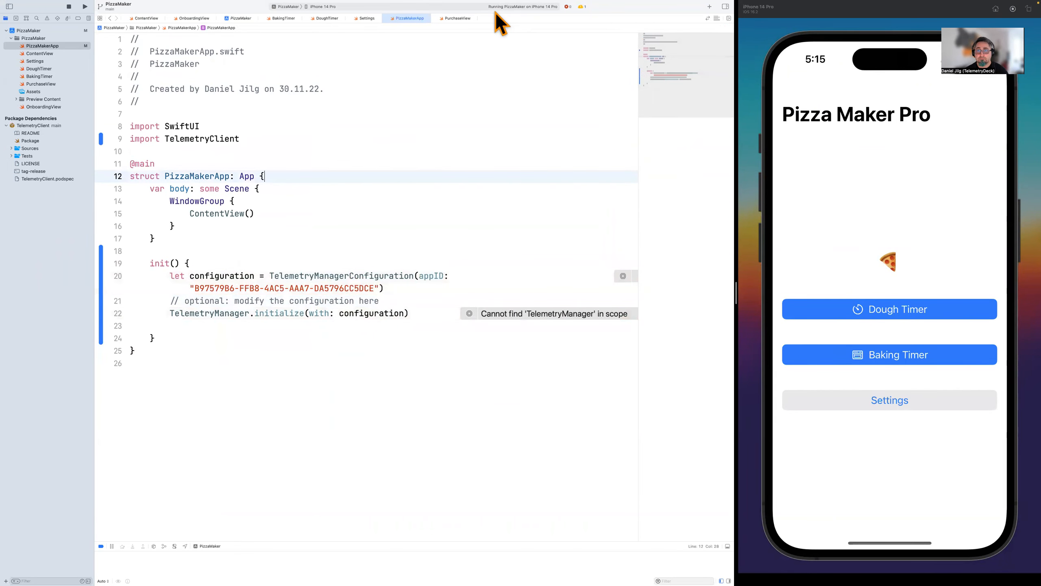
click(408, 124)
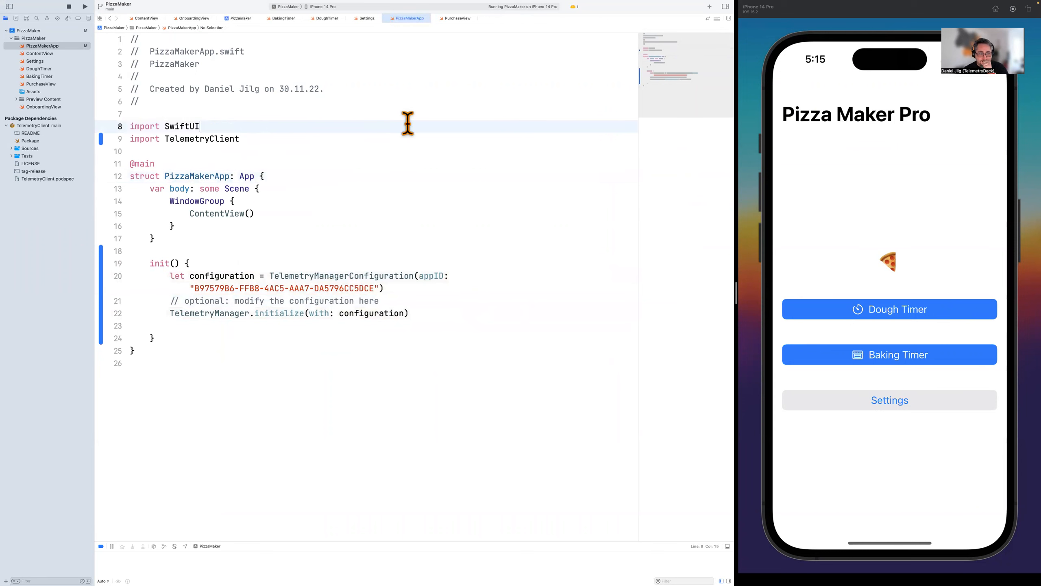
key(super+b)
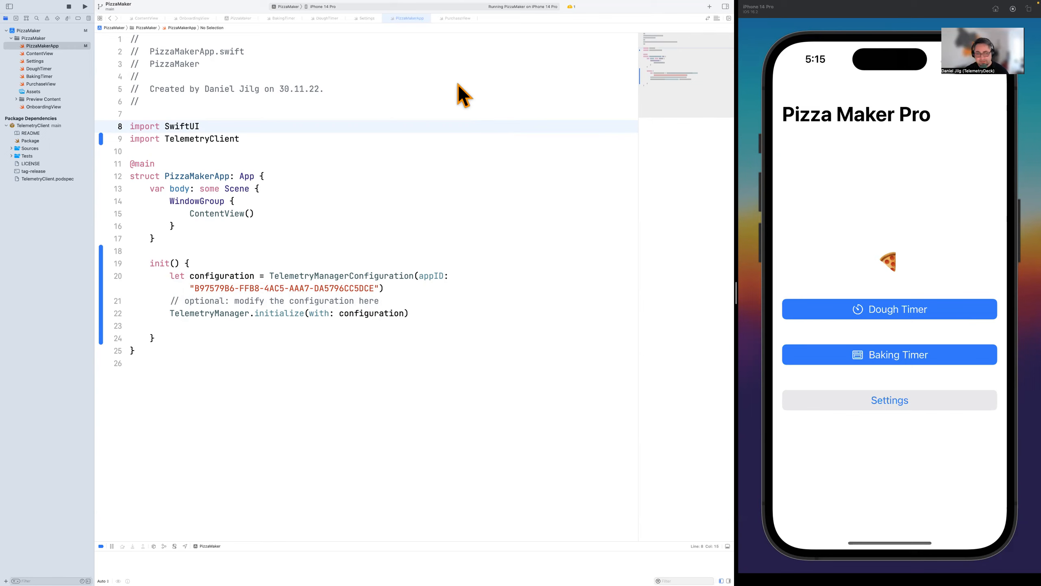
Insert the "5 Send configuration on launch" snippet on a new line after TelemetryManager.initialize in the initializer
click(283, 329)
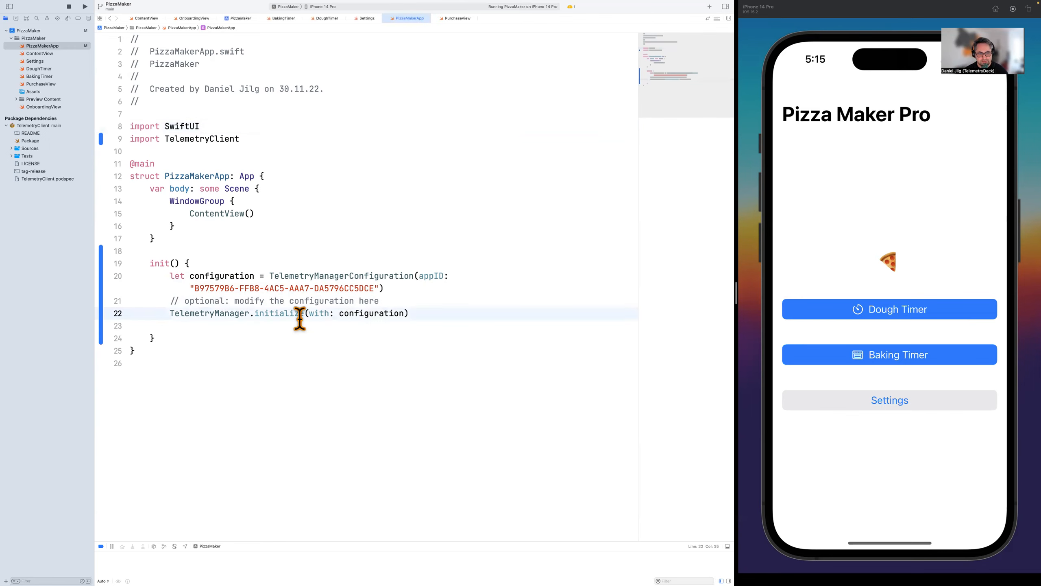
key(Return)
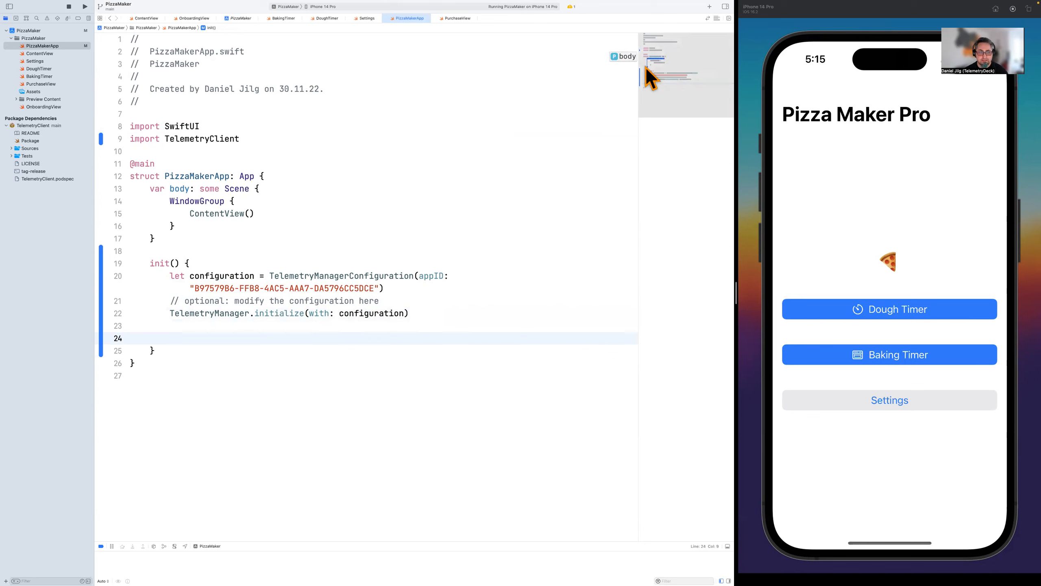
click(710, 7)
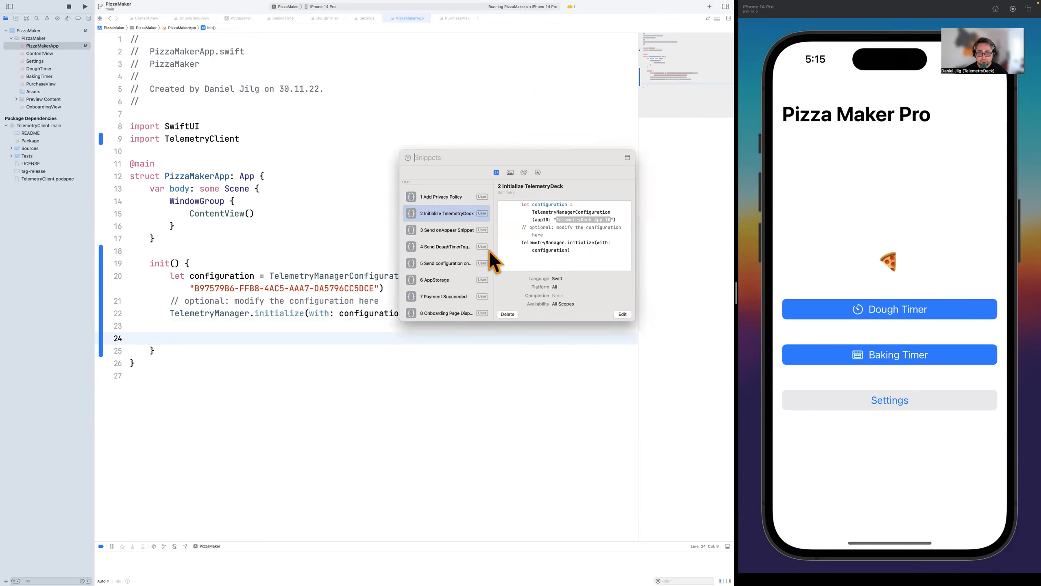
drag(445, 263, 207, 344)
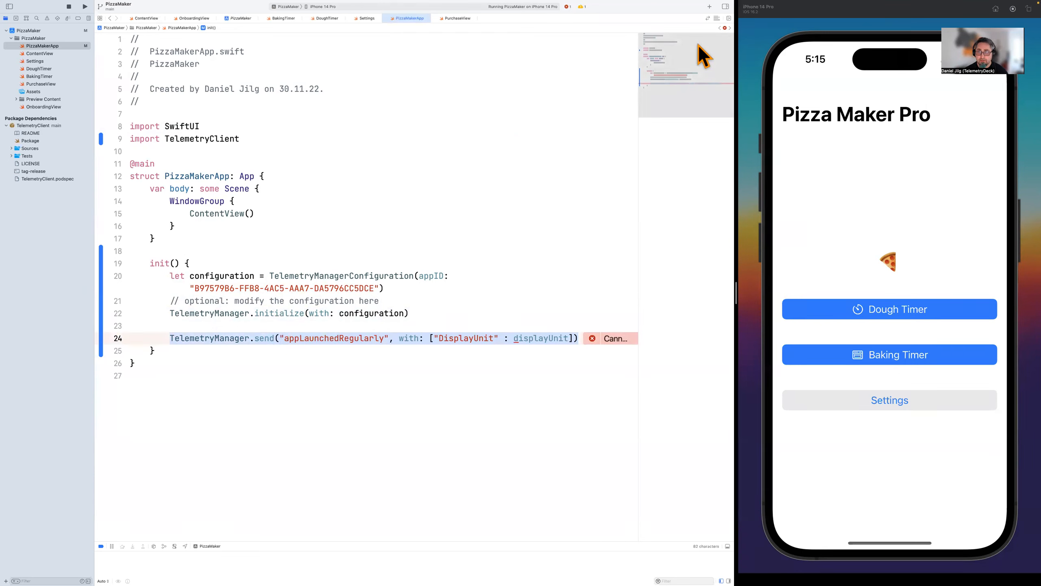
click(710, 7)
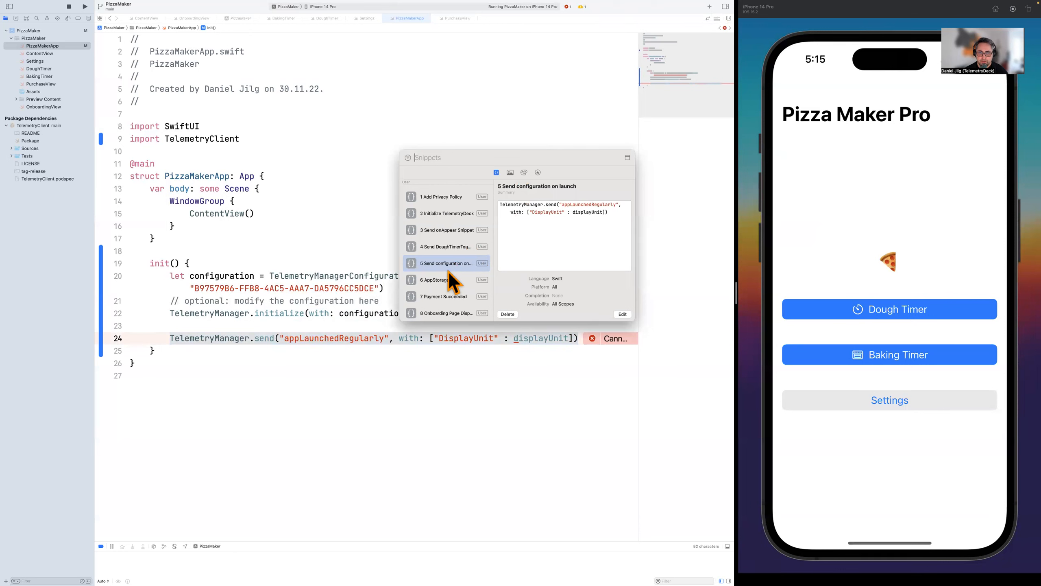
click(330, 275)
Remove the with: ["DisplayUnit" : displayUnit] argument so the call reads TelemetryManager.send("appLaunchedRegularly")
click(400, 338)
shift+click(573, 339)
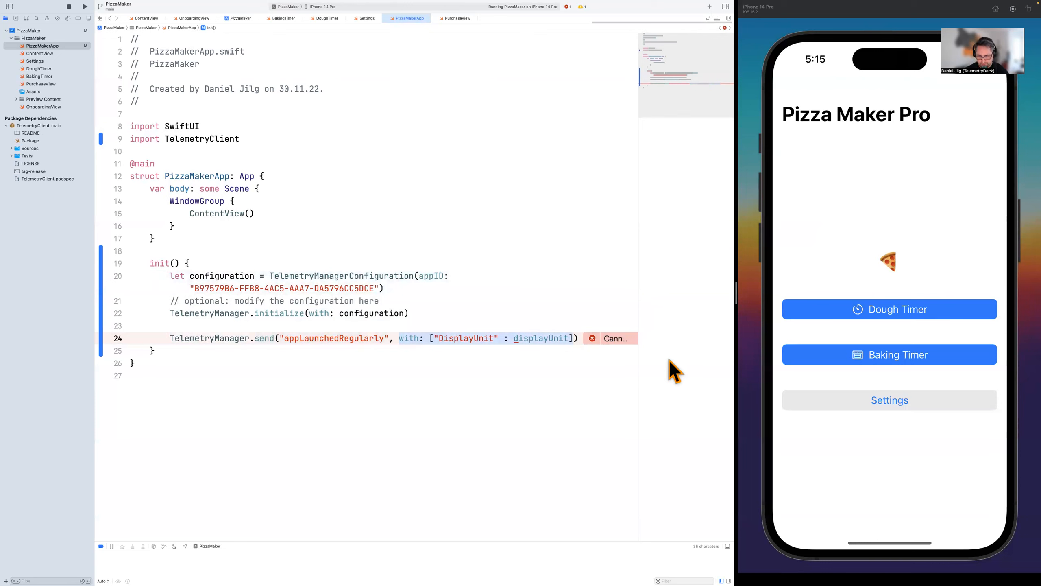
key(BackSpace)
key(BackSpace)
key(BackSpace)
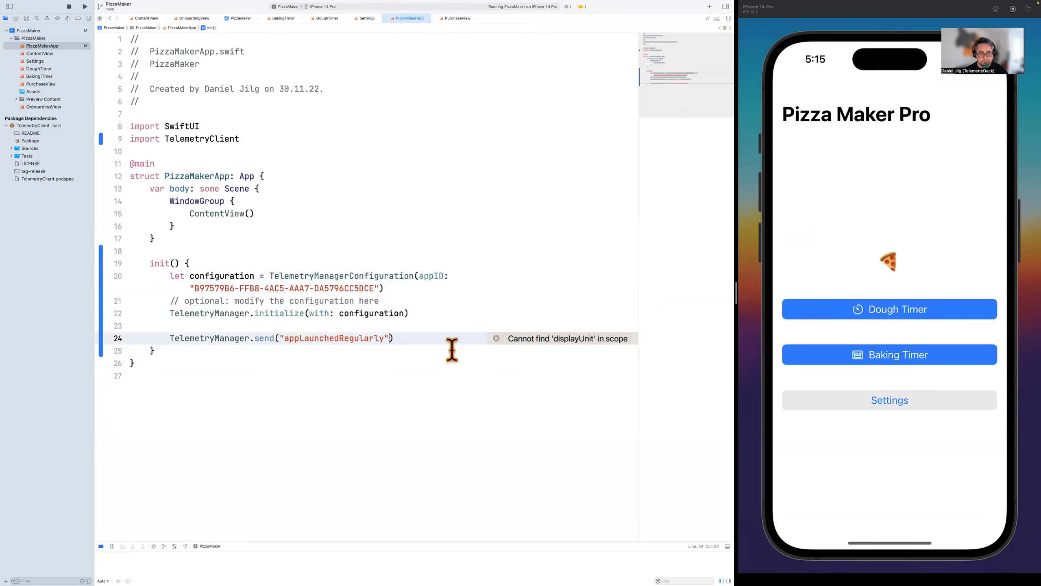
Check the appLaunchedRegularly signal name and run PizzaMaker on the iPhone 14 Pro simulator
click(349, 275)
click(349, 341)
double_click(359, 339)
click(427, 340)
key(super+r)
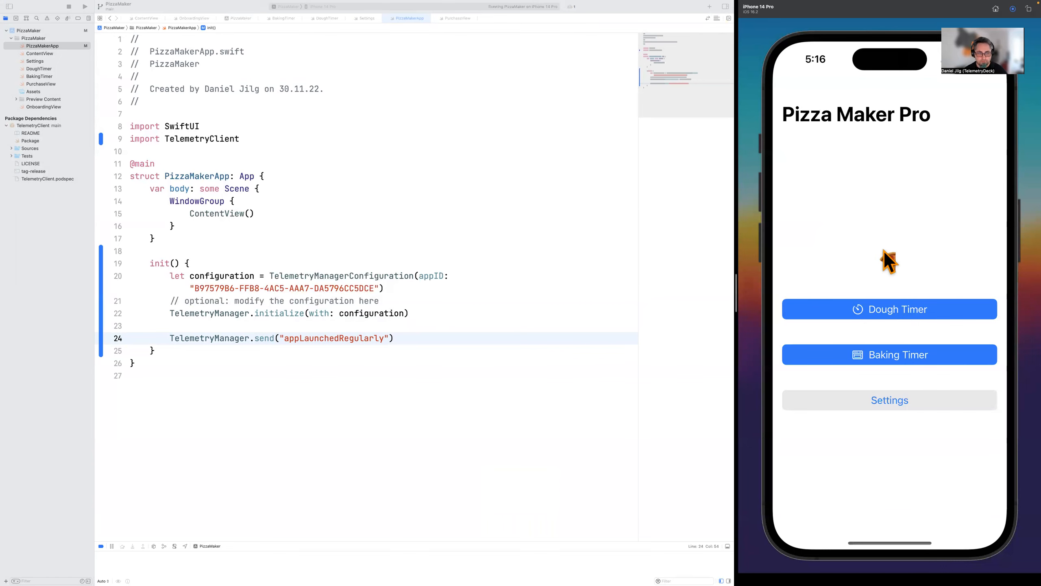
Switch to Safari, change the TelemetryDeck dashboard to the Webinar Test App, and enable Test Mode
key(super+Tab)
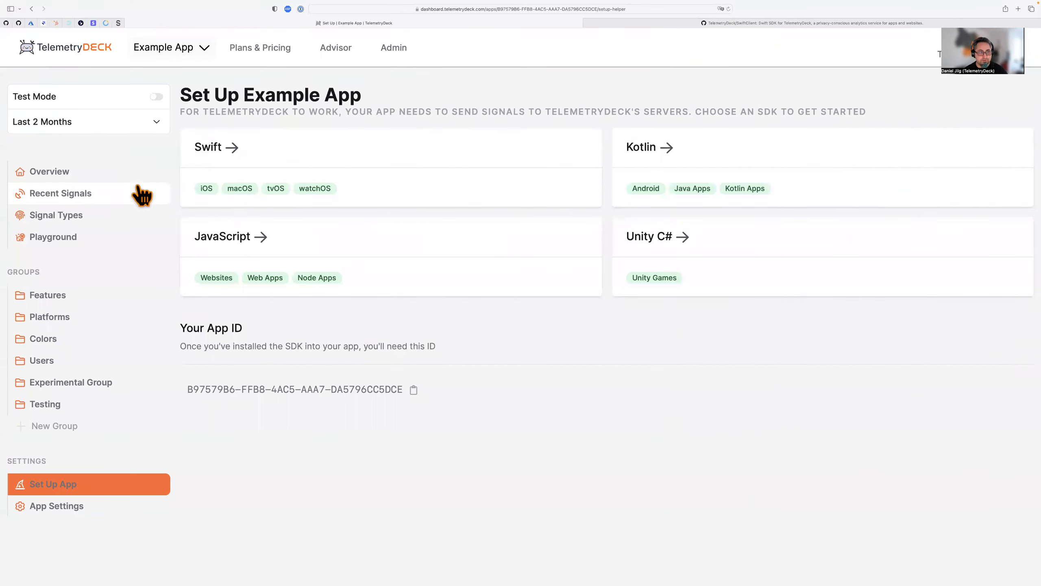
click(74, 208)
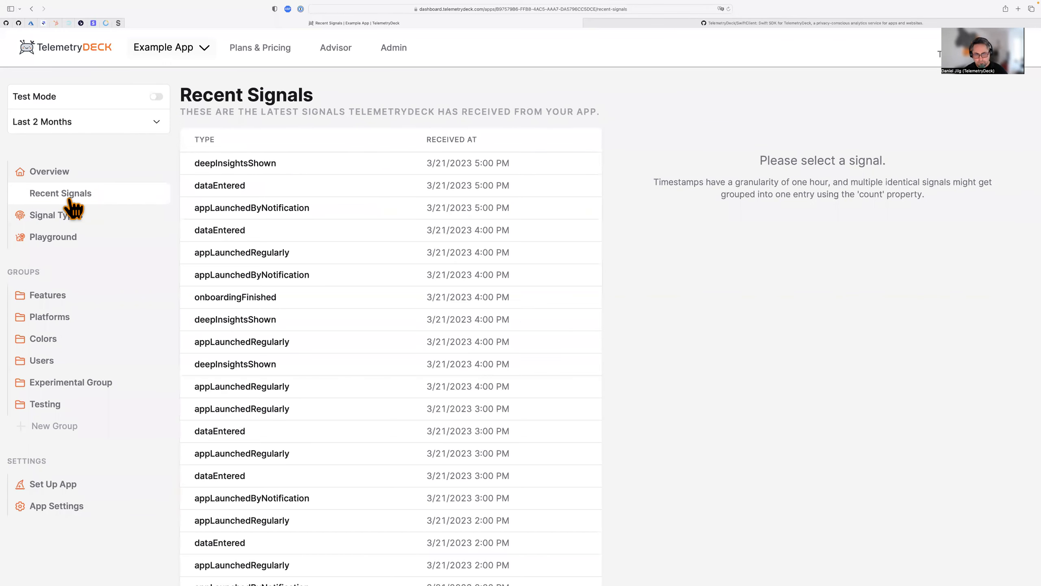
click(191, 48)
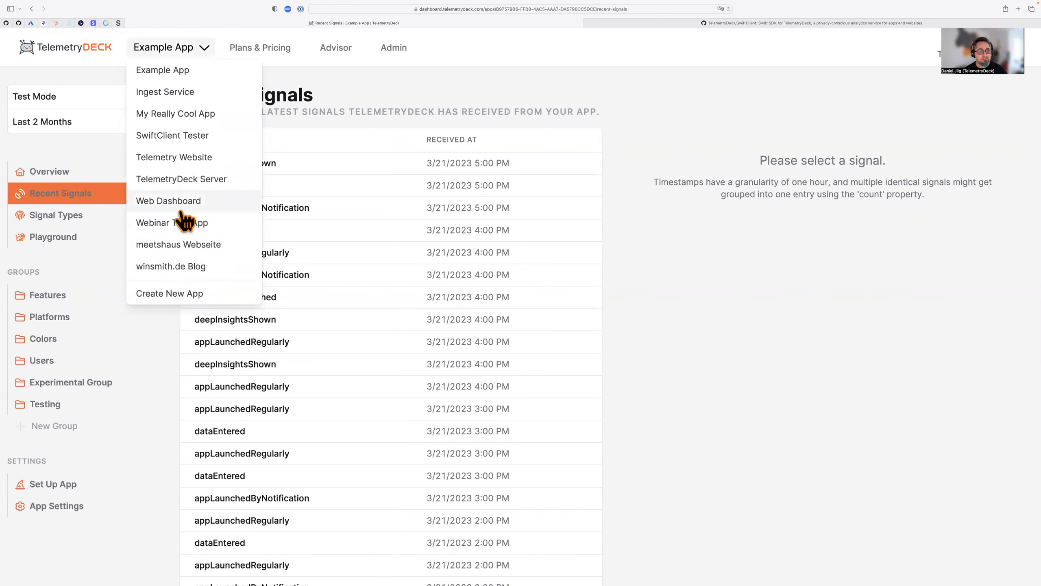
click(210, 224)
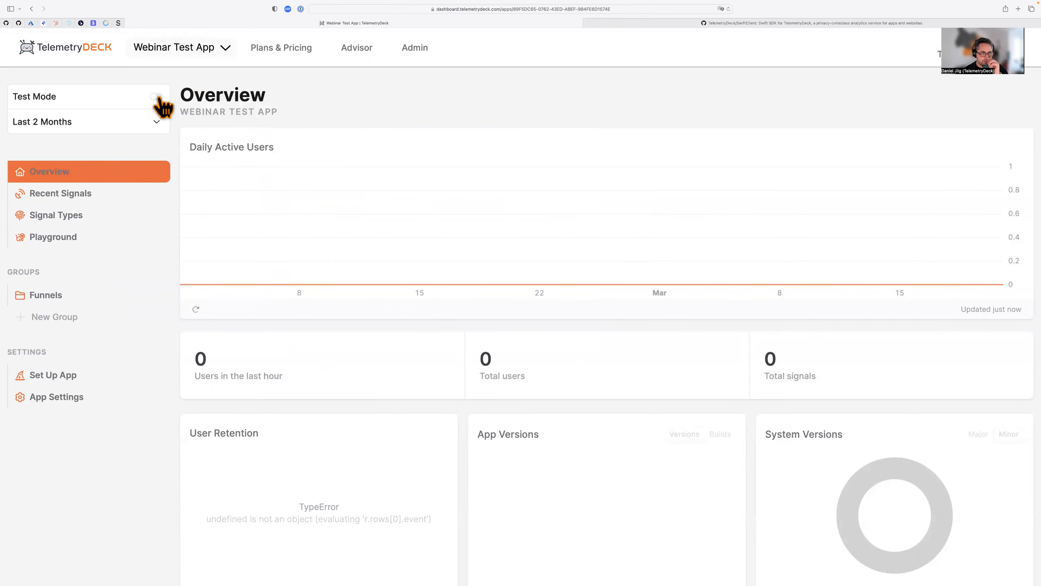
click(157, 97)
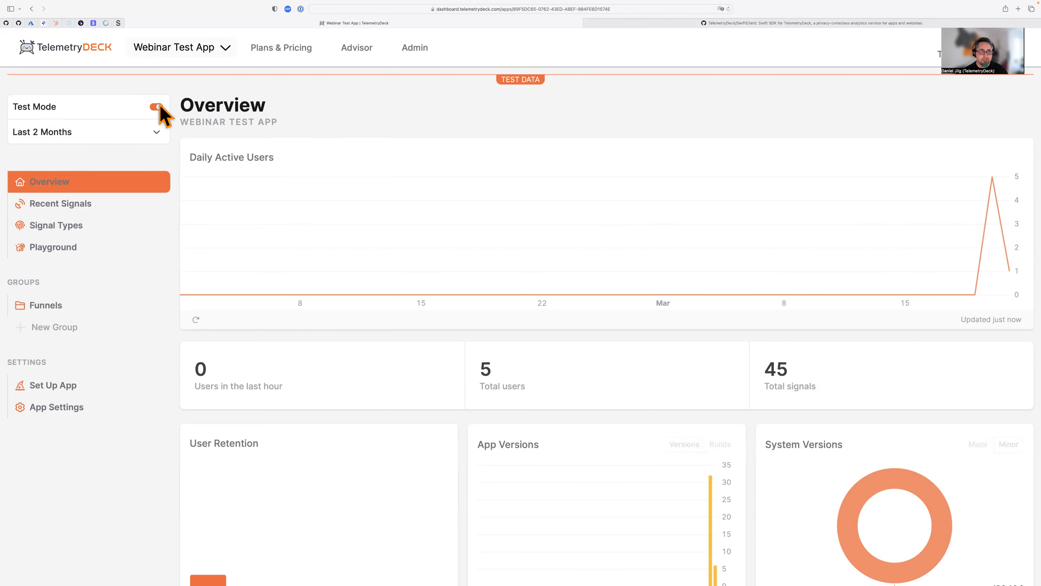
Open Recent Signals for the Webinar Test App and examine the newest appLaunchedRegularly signal's details
click(61, 205)
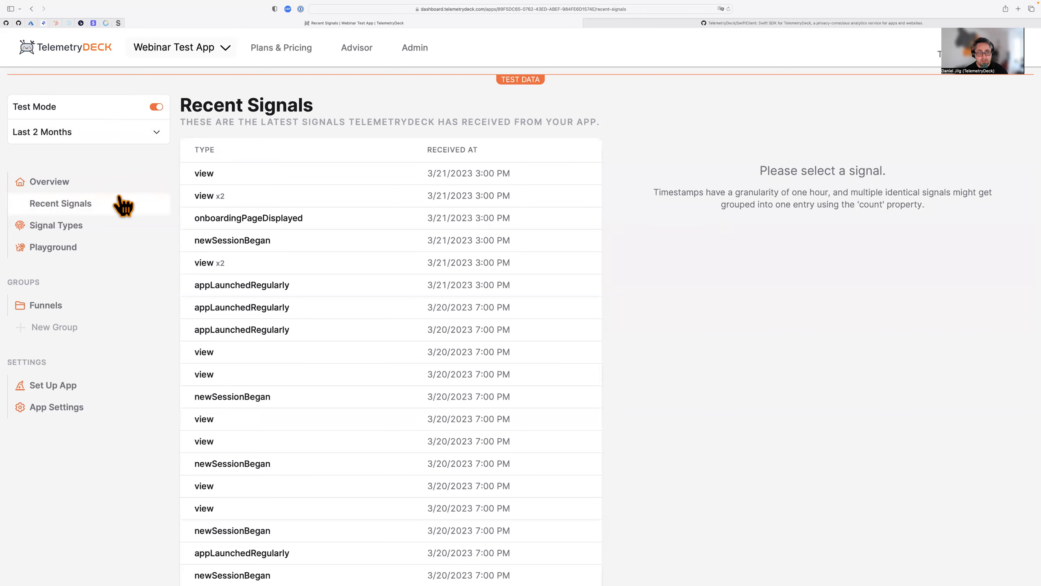
click(342, 286)
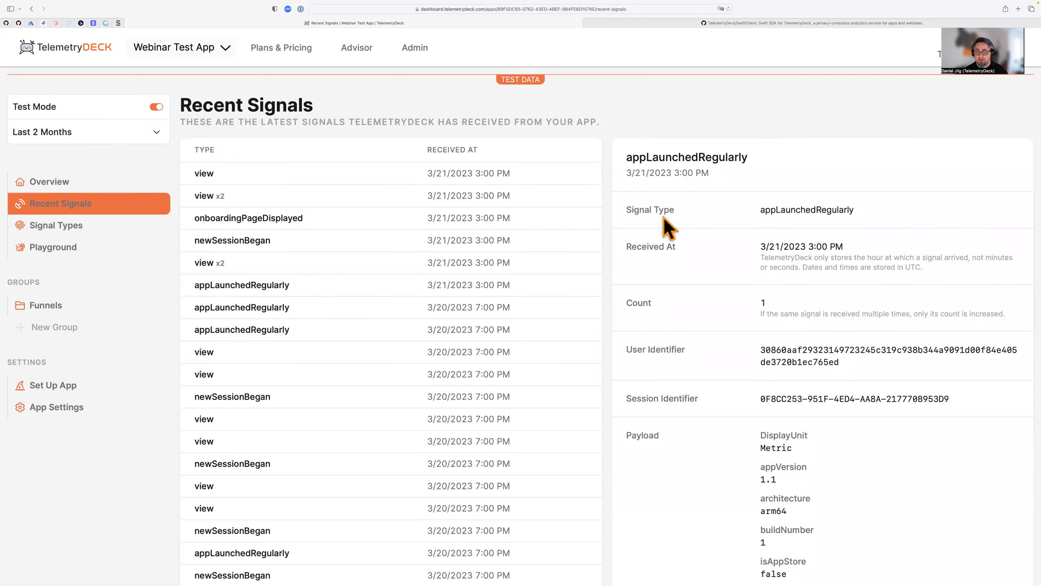
drag(625, 157, 755, 164)
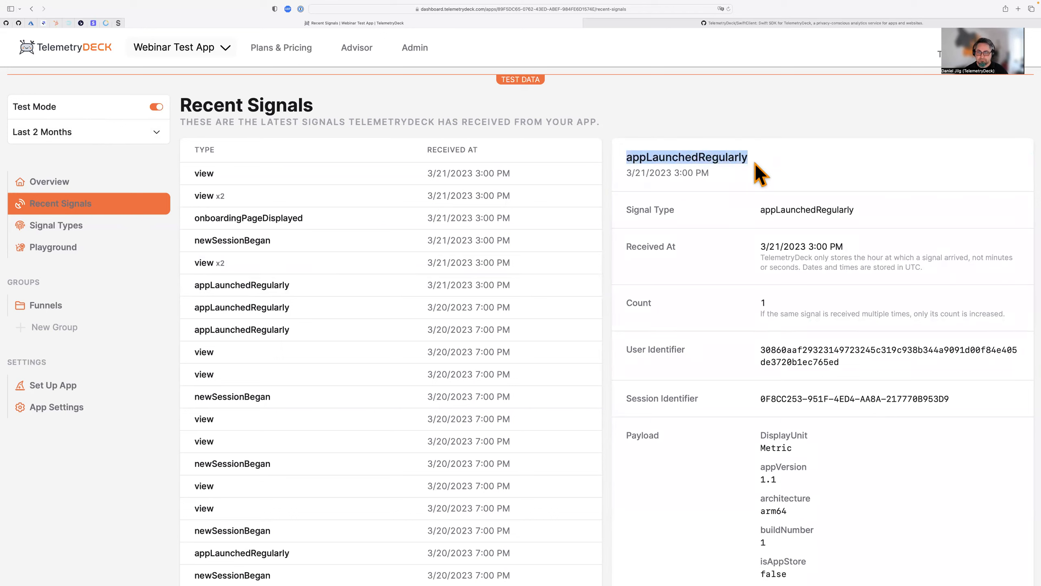
click(756, 165)
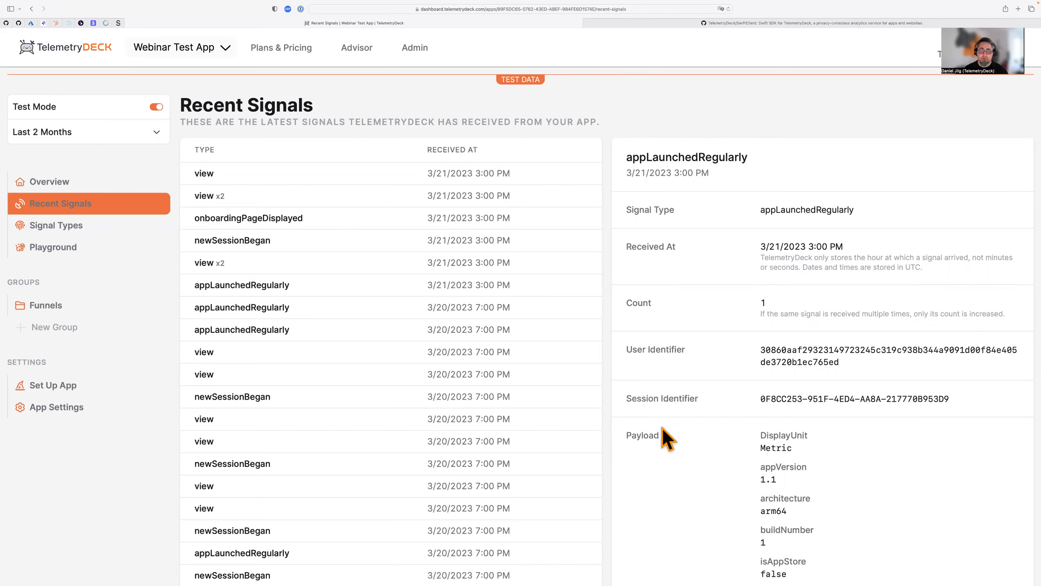
Open the Webinar Test App's Overview in the TelemetryDeck dashboard and examine its active users, signal totals, retention and version charts
key(super+Tab)
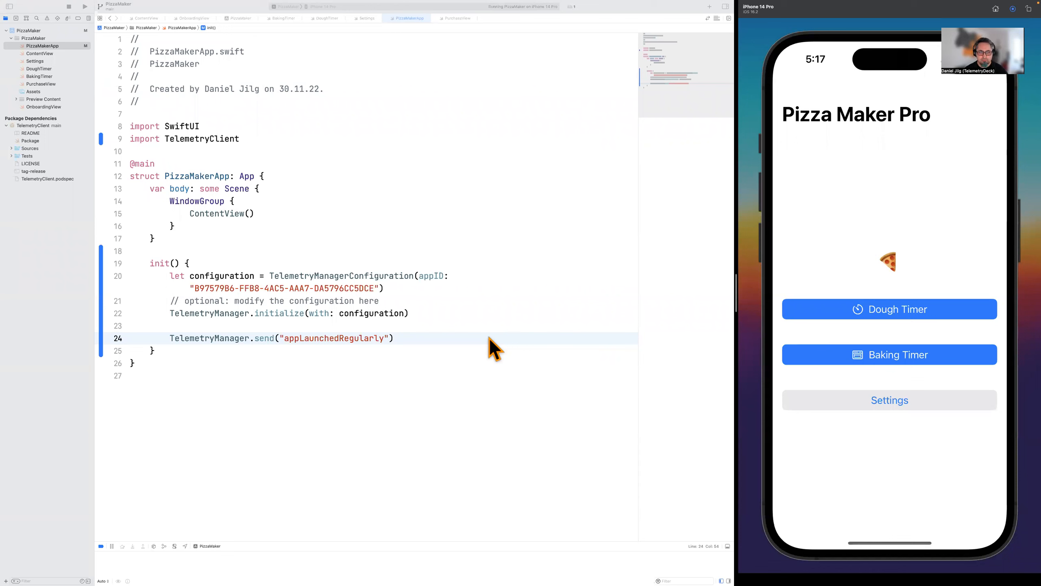
click(490, 339)
key(super+Tab)
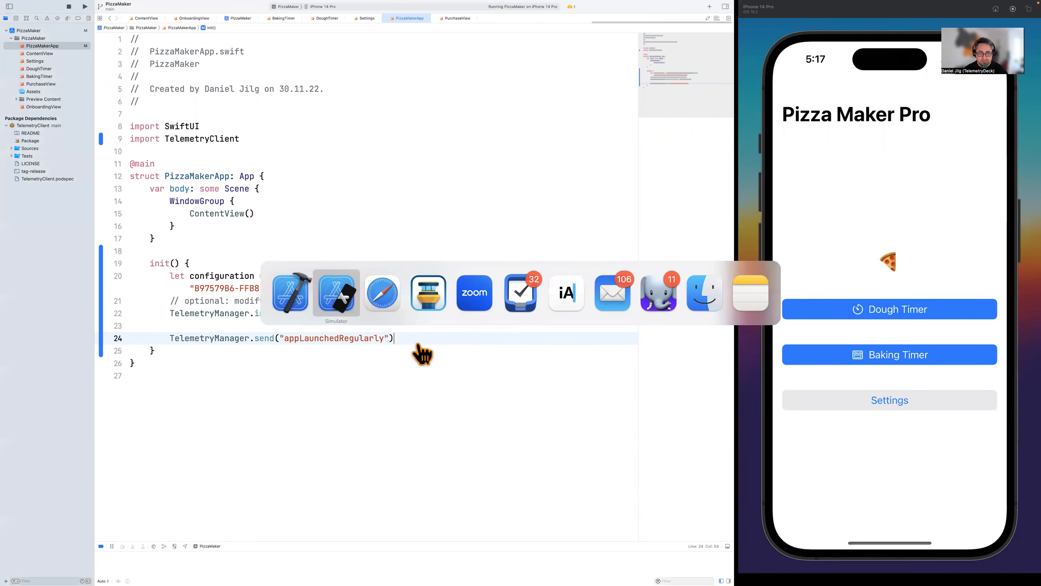
key(super+Tab)
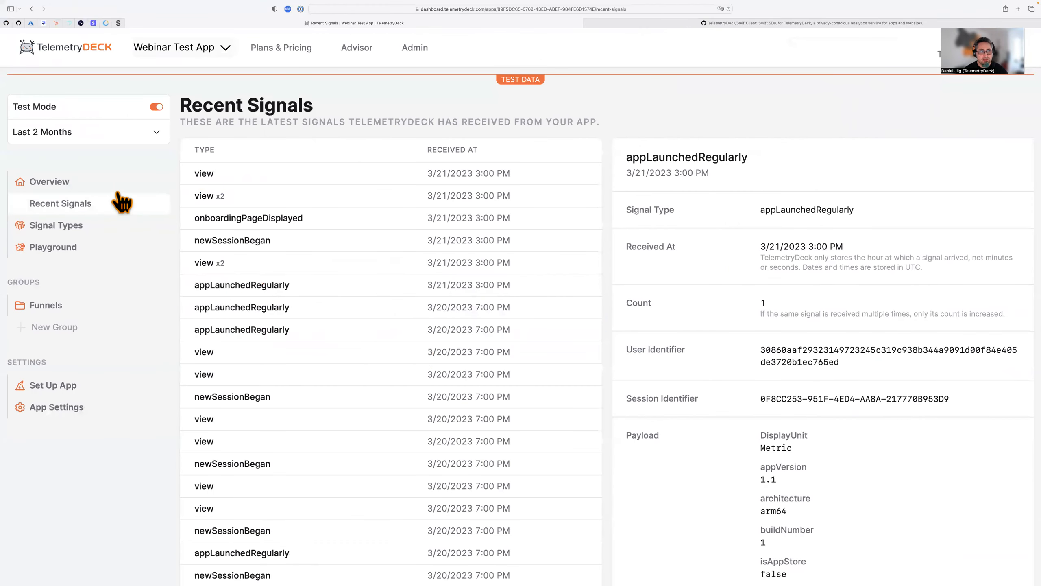
click(99, 187)
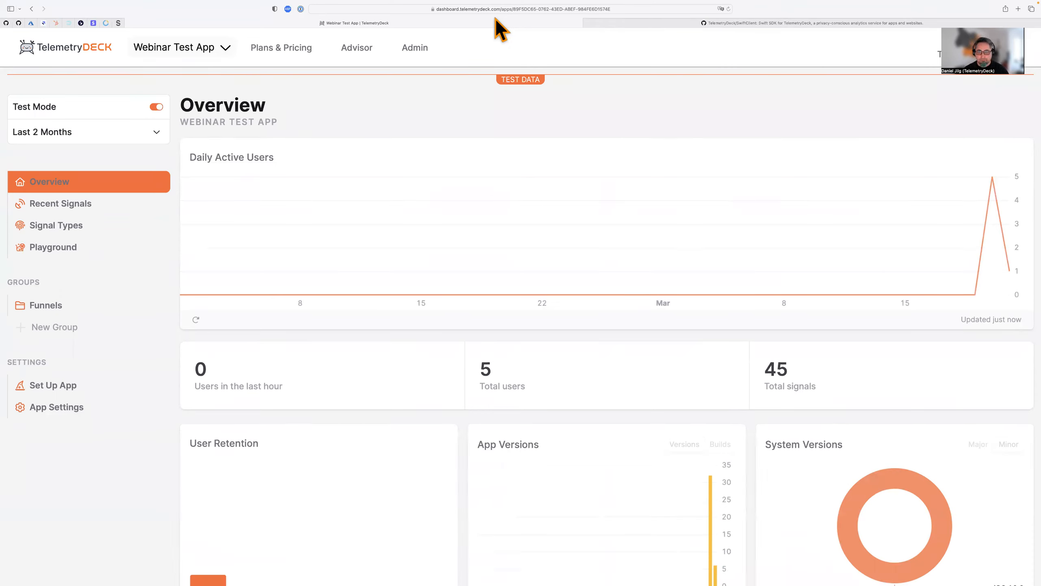
scroll(543, 125, down, 3)
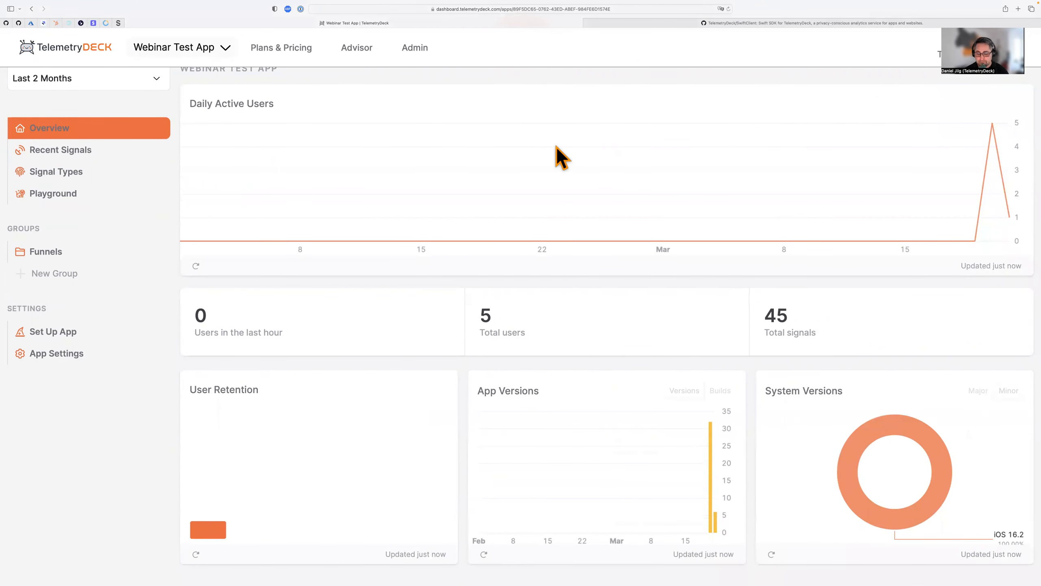
scroll(556, 148, up, 3)
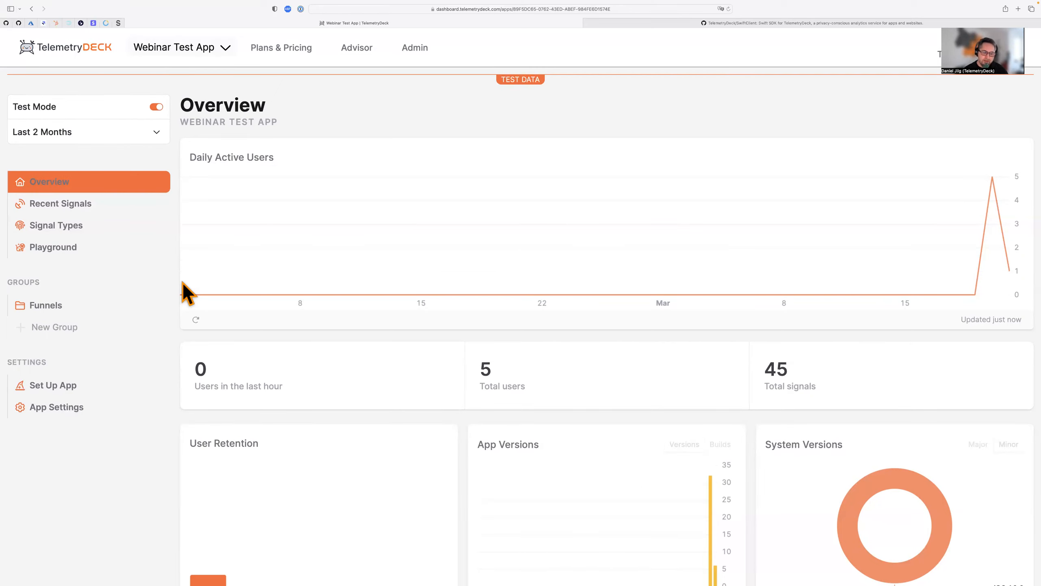
Switch to Xcode and open PurchaseView at the isPurchased = true line in PricingOptionView's button action
key(super+Tab)
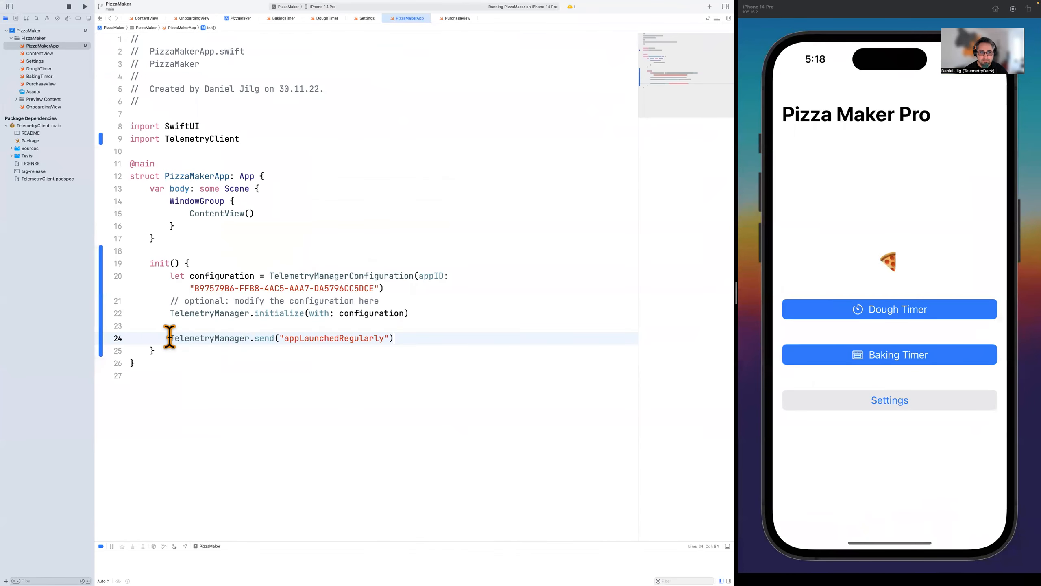
drag(170, 336, 403, 343)
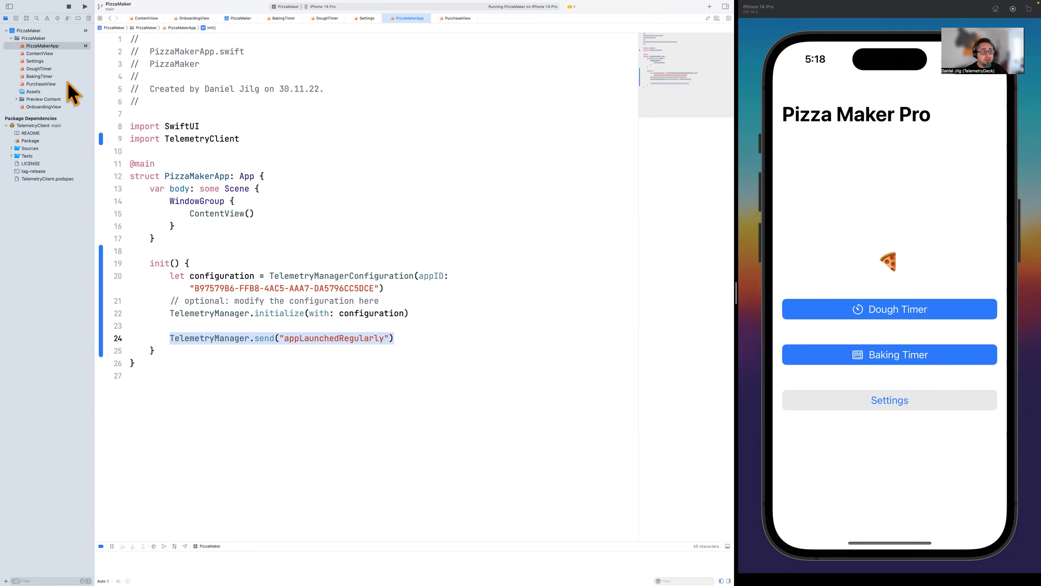
click(45, 83)
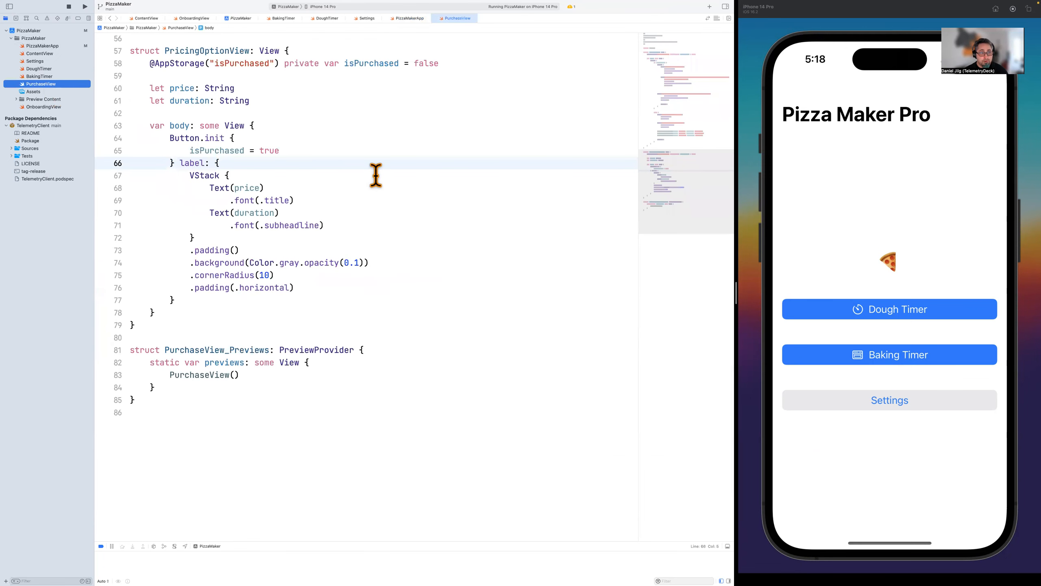
scroll(375, 176, up, 4)
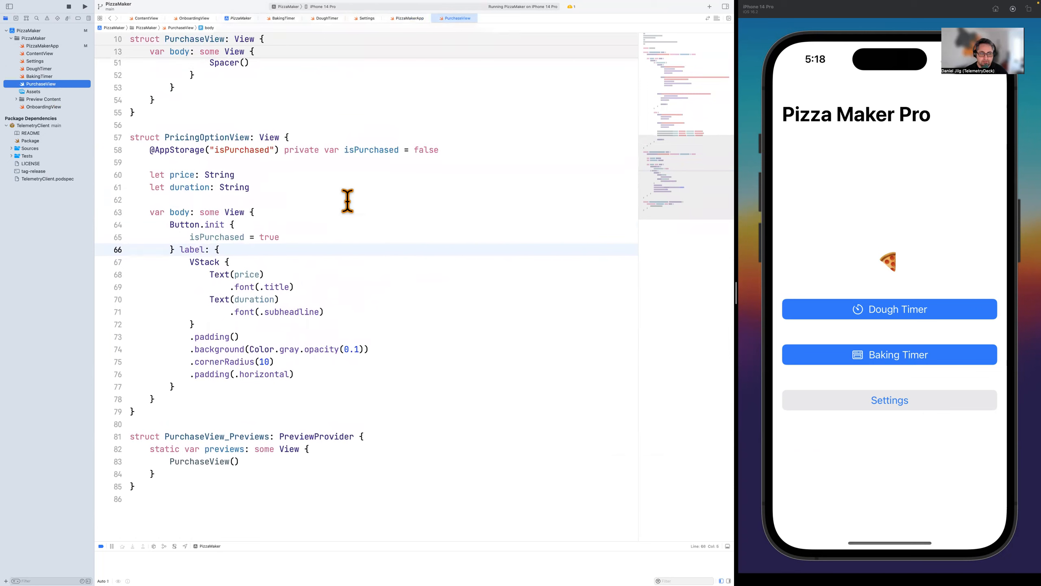
click(314, 239)
In the simulator app's Settings, cancel the Pro subscription and open the Upgrade to Pro version pricing options
click(905, 399)
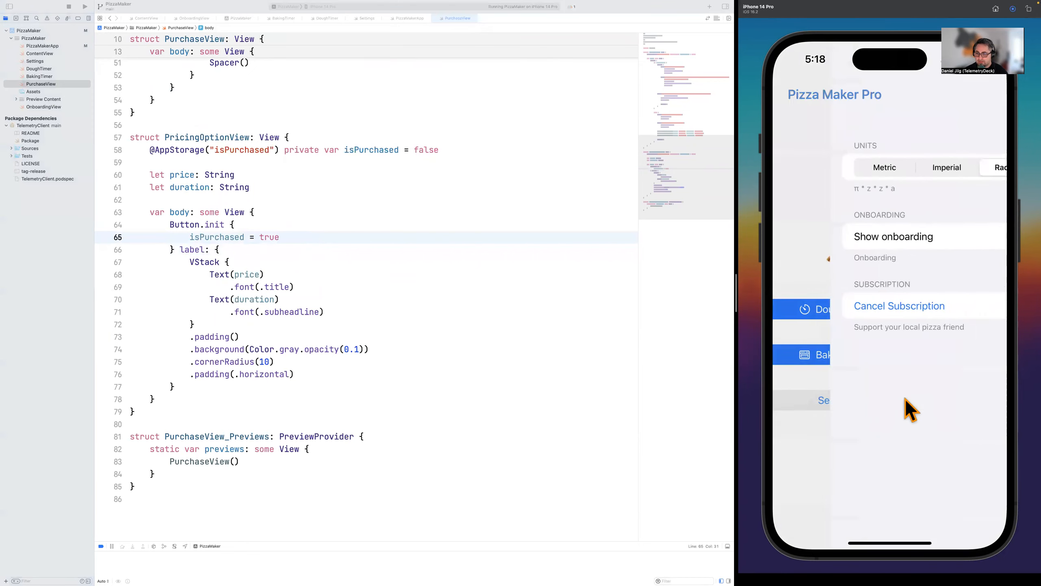
click(865, 312)
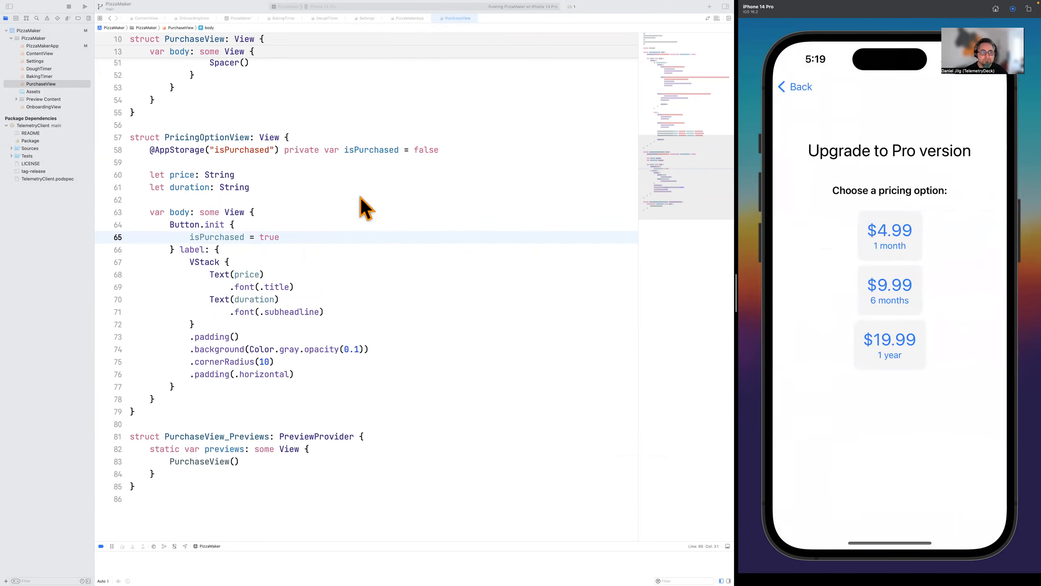
Add import TelemetryClient below import SwiftUI in PurchaseView
scroll(361, 199, up, 15)
click(251, 121)
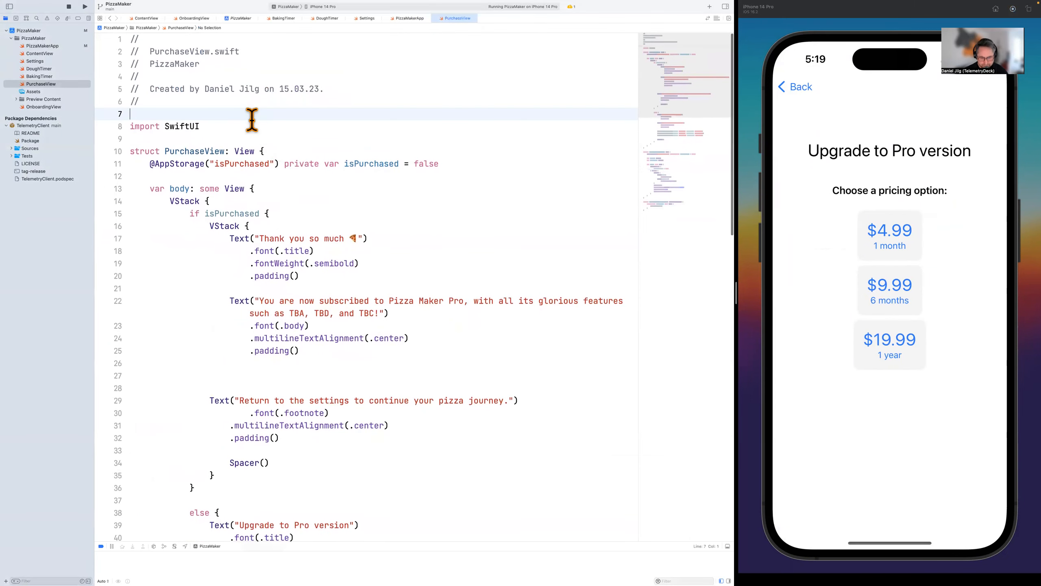
key(Return)
text(import TelemetryClient)
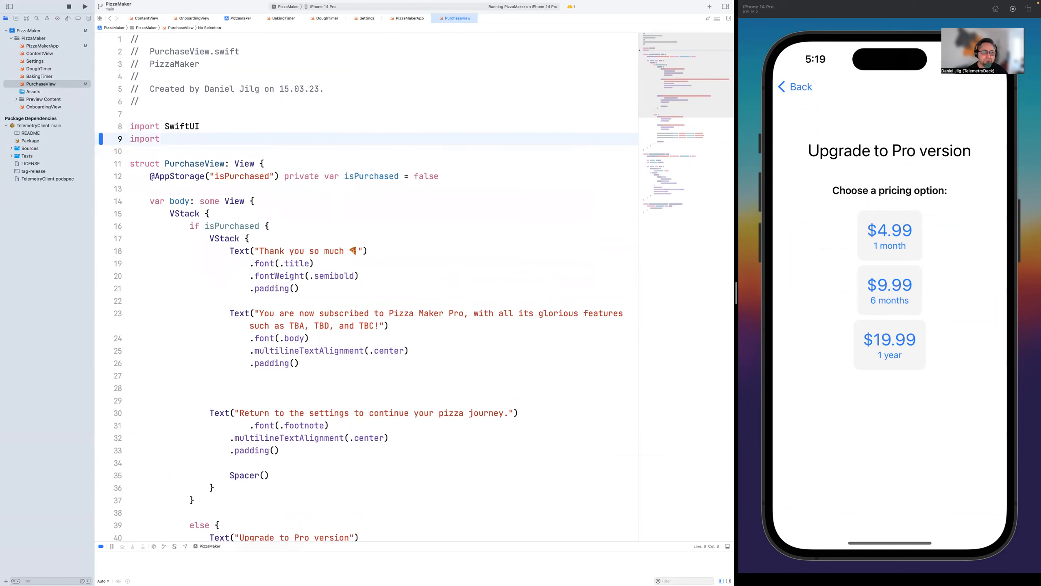
Insert the Payment Succeeded snippet, TelemetryManager.send("paymentSucceeded"), below isPurchased = true in PricingOptionView's button action
scroll(249, 140, down, 15)
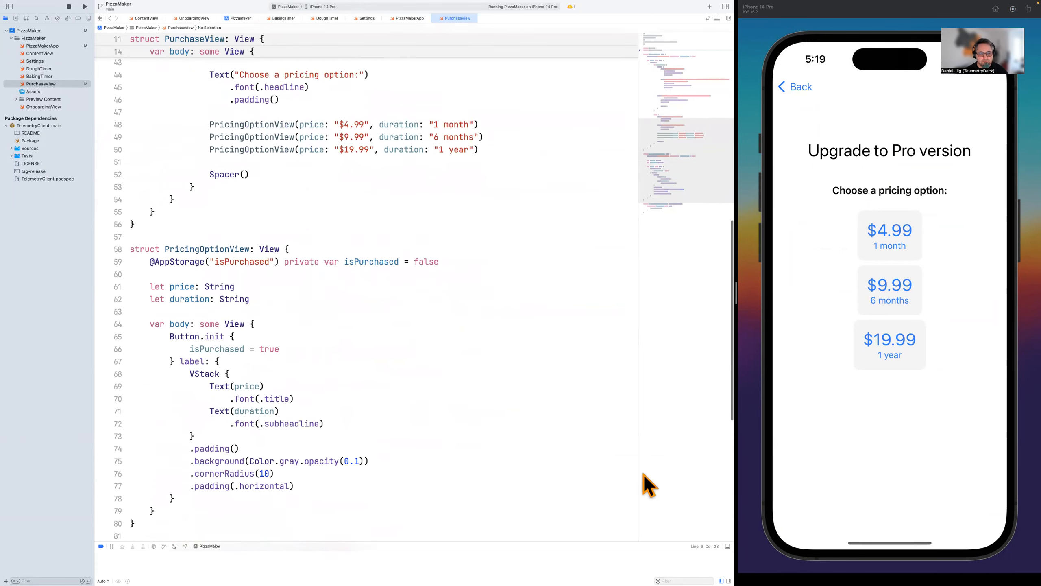
scroll(369, 333, down, 3)
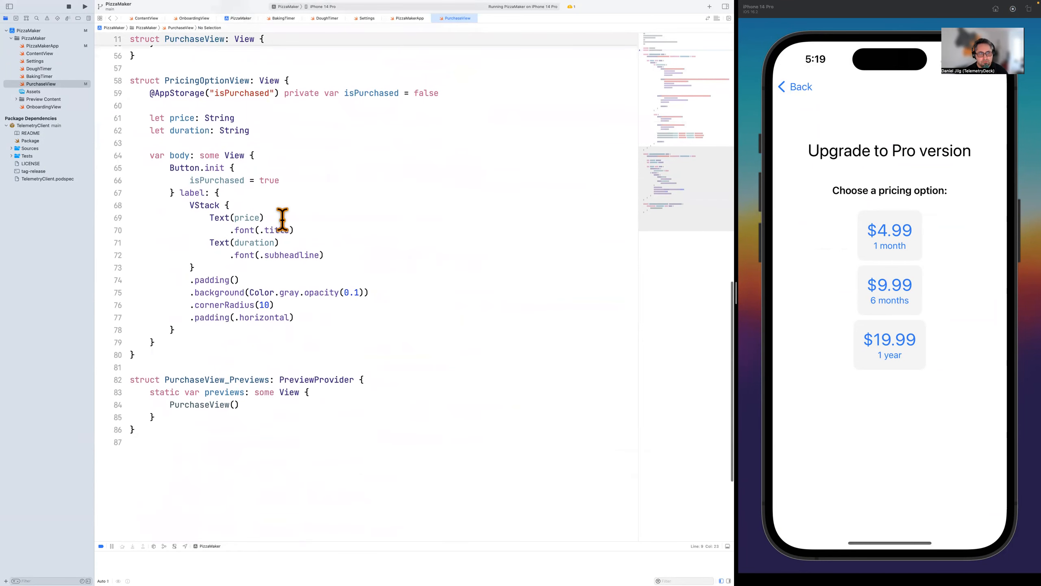
scroll(295, 213, up, 1)
click(312, 197)
key(Up)
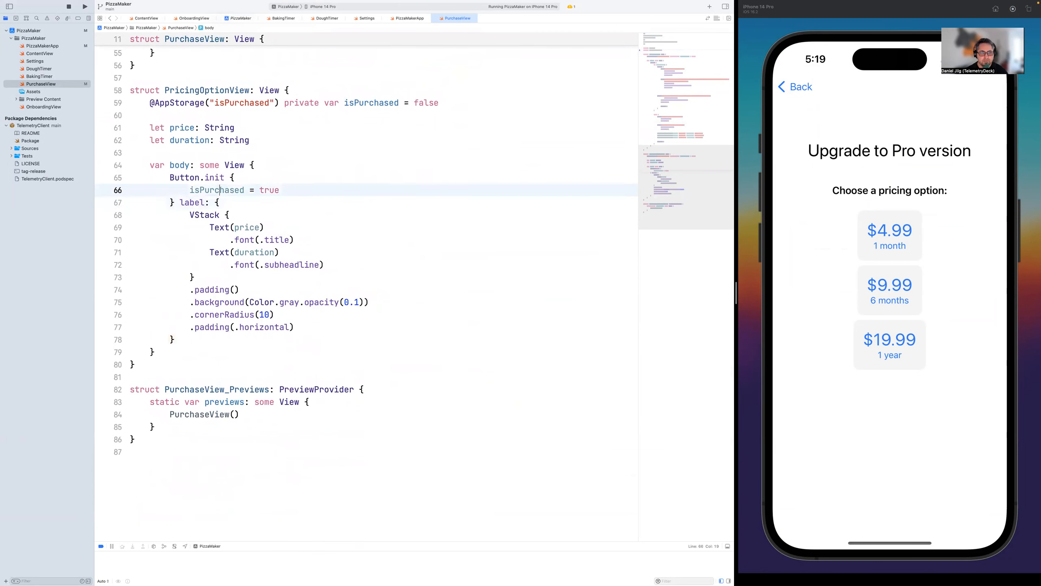
key(super+Right)
key(Return)
click(711, 6)
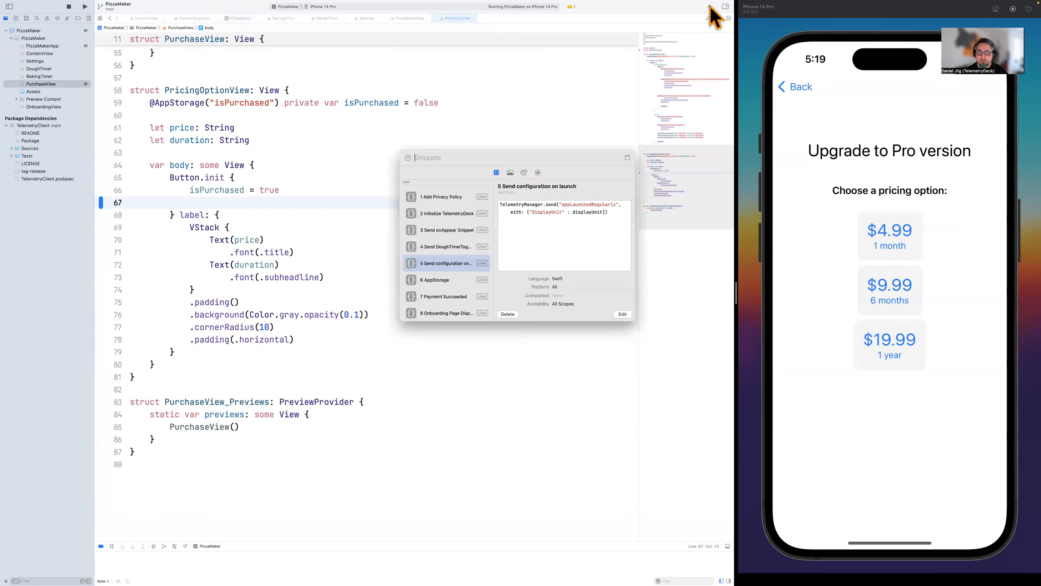
scroll(427, 282, down, 2)
drag(439, 269, 254, 202)
click(465, 210)
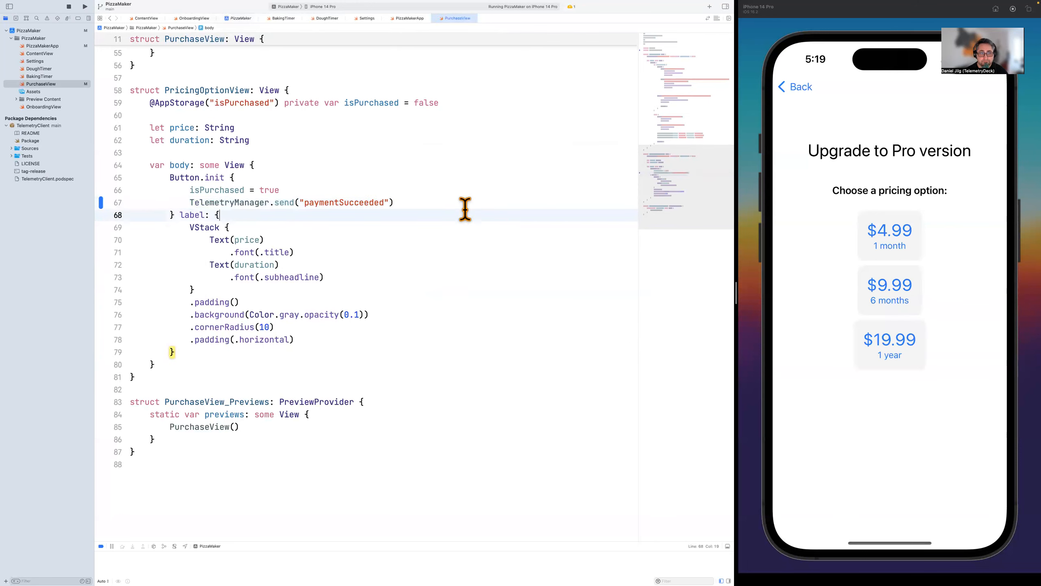
Run PizzaMaker in the simulator and purchase the $4.99 one-month Pro option from the app's Settings
key(super+r)
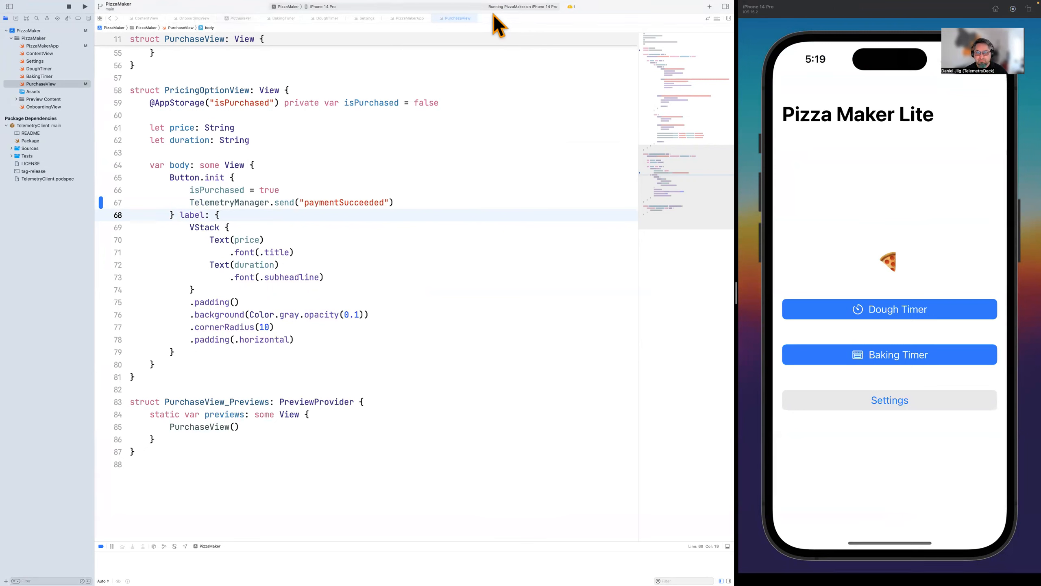
click(885, 410)
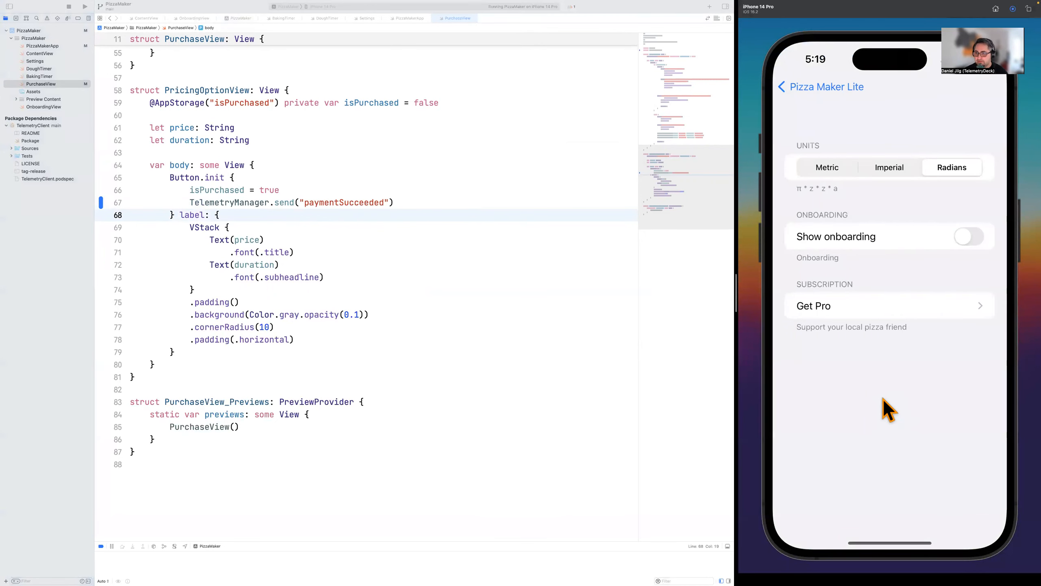
click(825, 306)
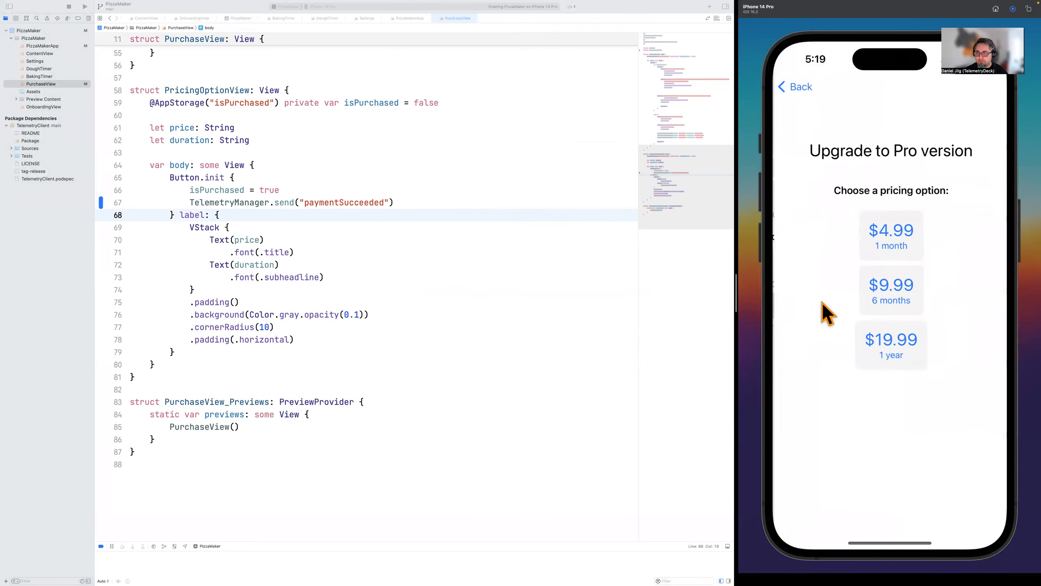
click(892, 231)
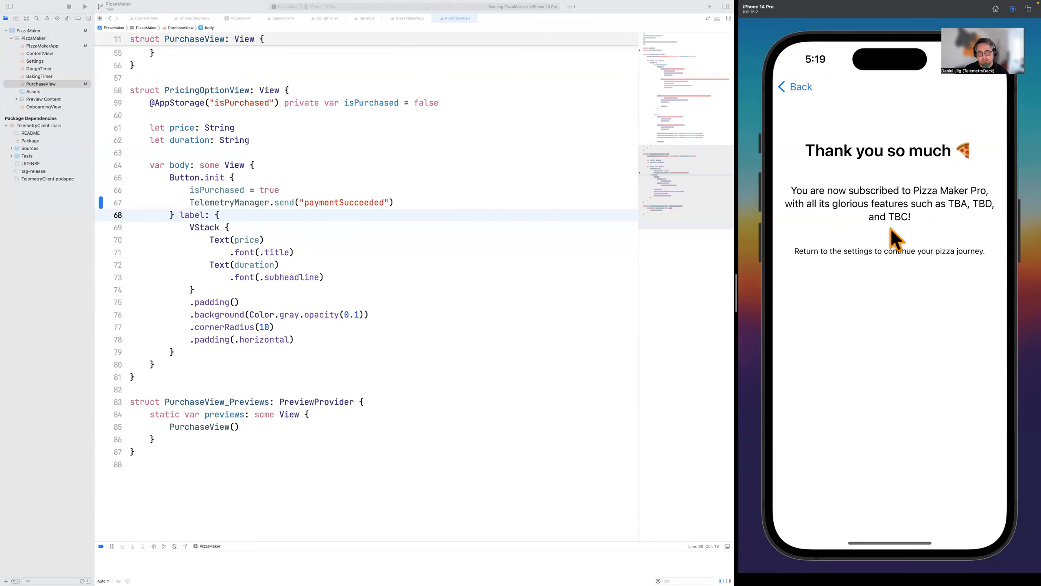
Switch to the TelemetryDeck dashboard in Safari and create a new group titled Pro Funnels
key(super+Tab)
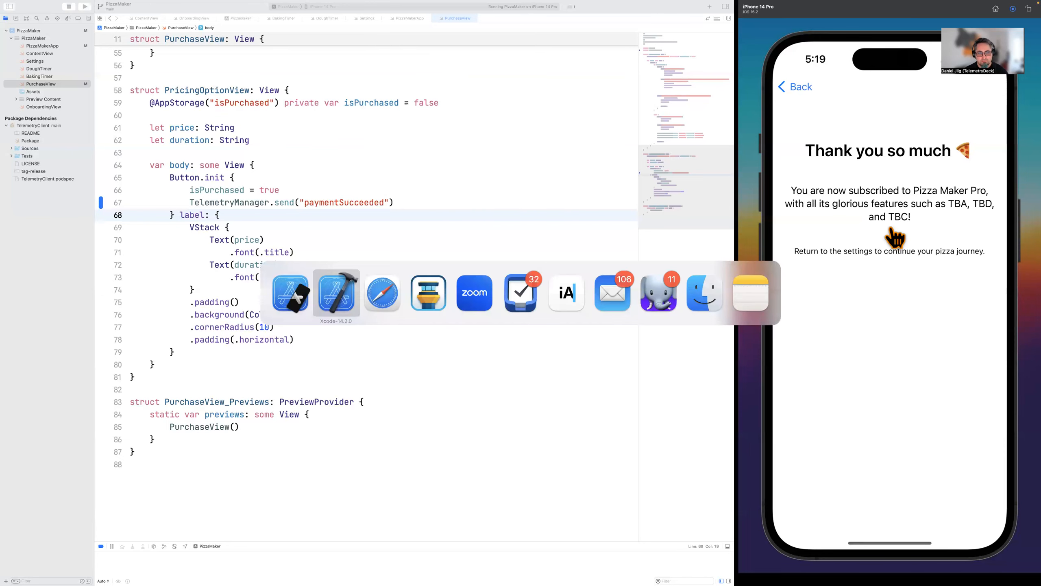
key(super+Tab)
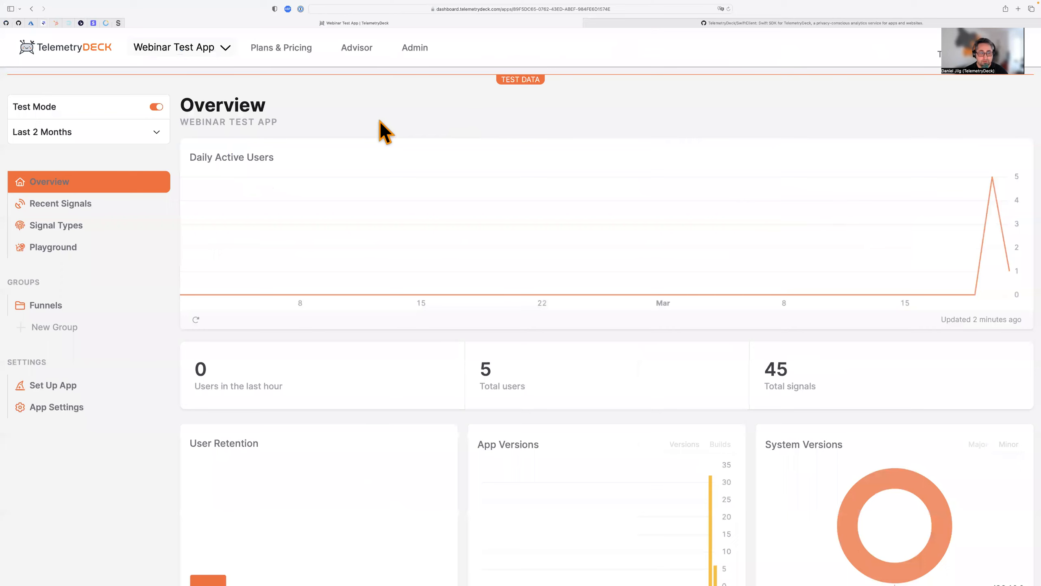
click(57, 332)
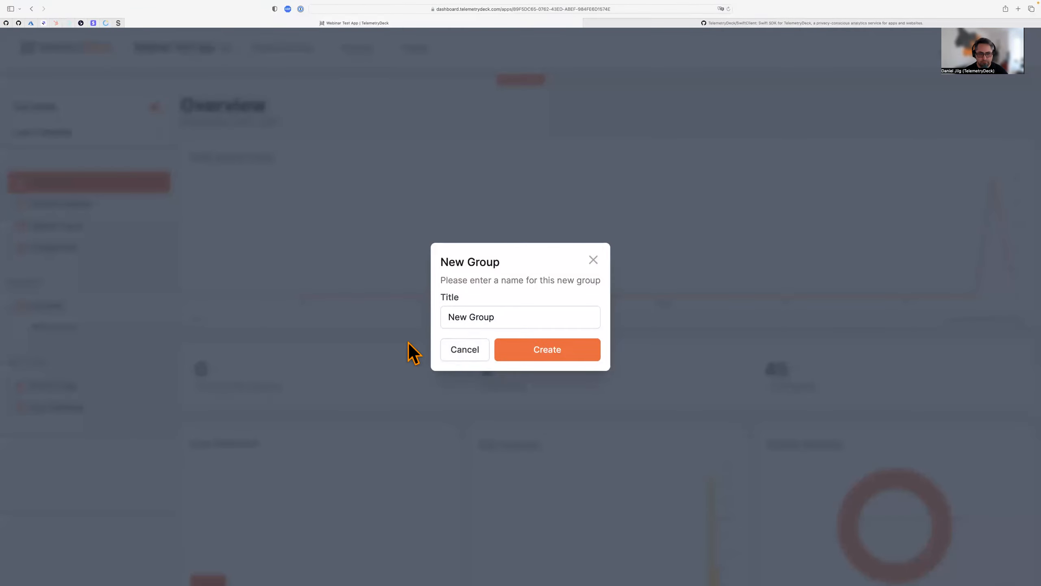
triple_click(477, 312)
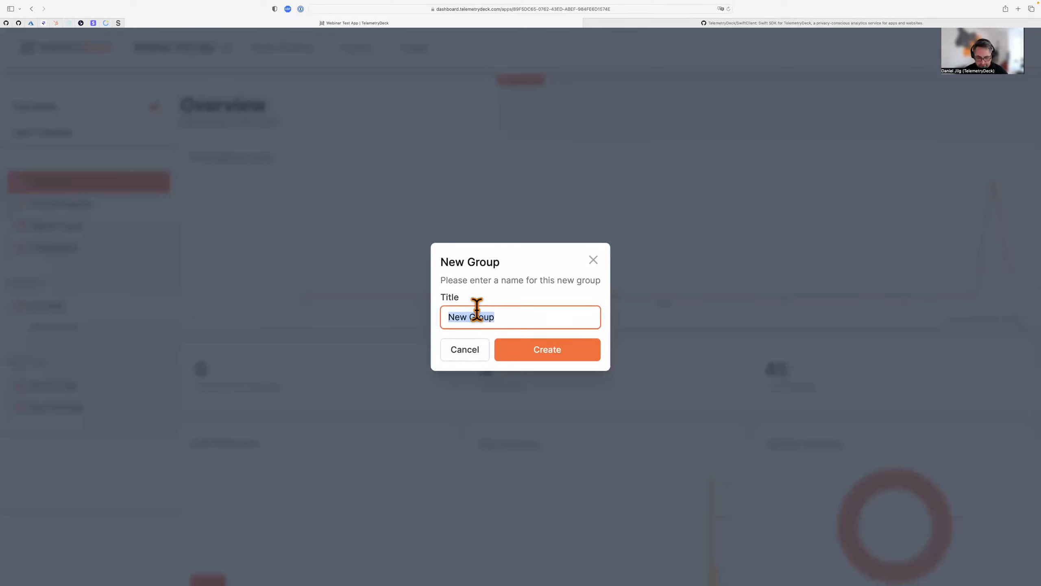
text(Pizza)
key(BackSpace)
key(BackSpace)
key(BackSpace)
key(BackSpace)
key(BackSpace)
text(Pro Funnels)
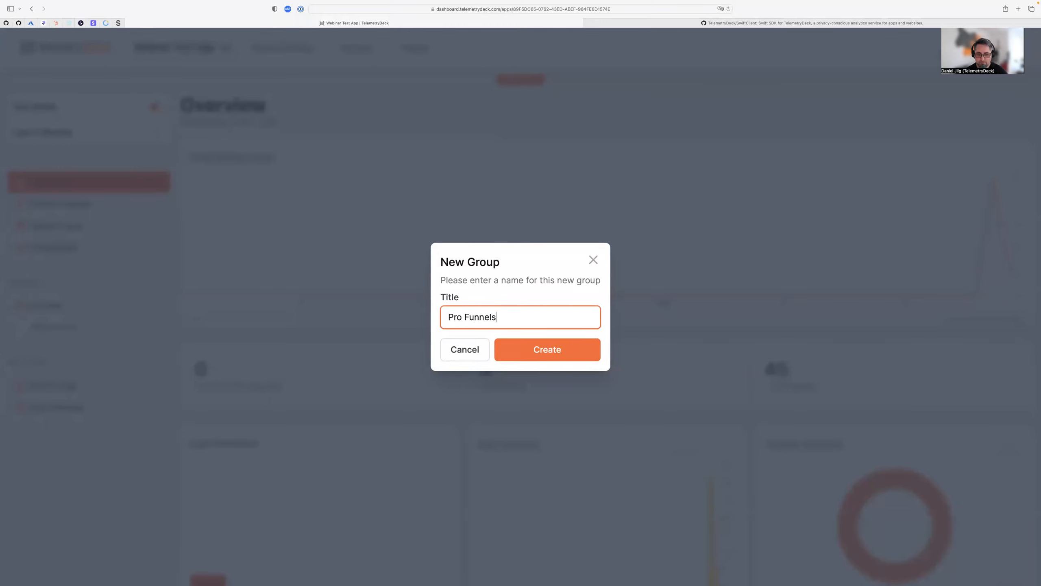
click(566, 349)
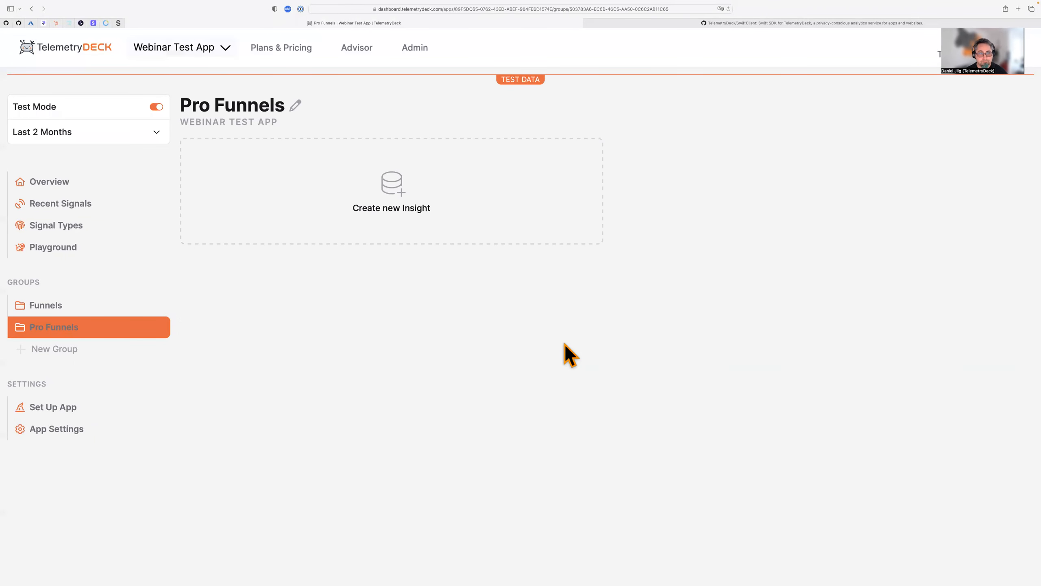
Create an insight from the Empty Funnel template in the Pro Funnels group and rename it Conversion Rate
click(400, 216)
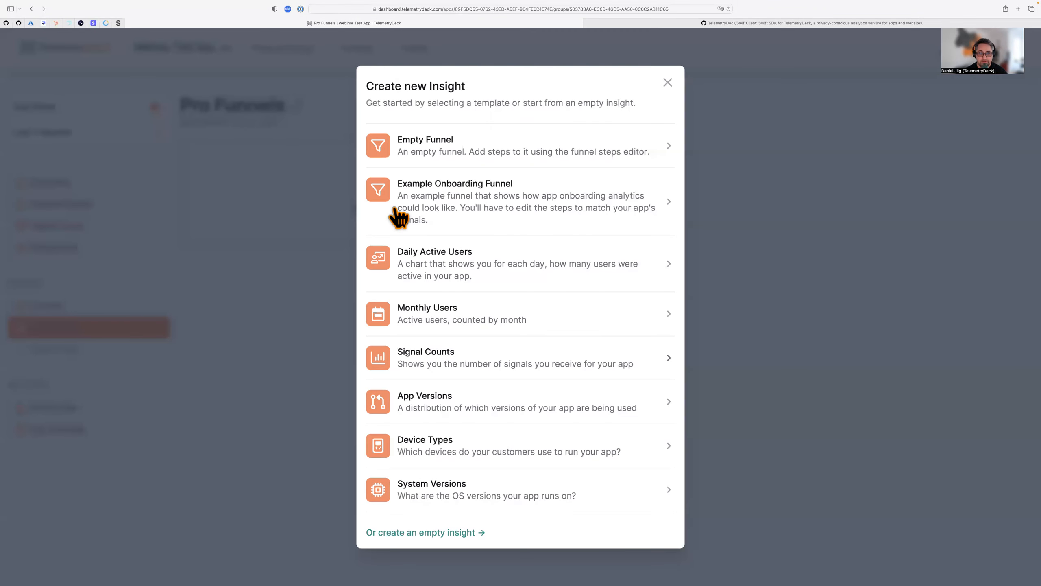
click(456, 159)
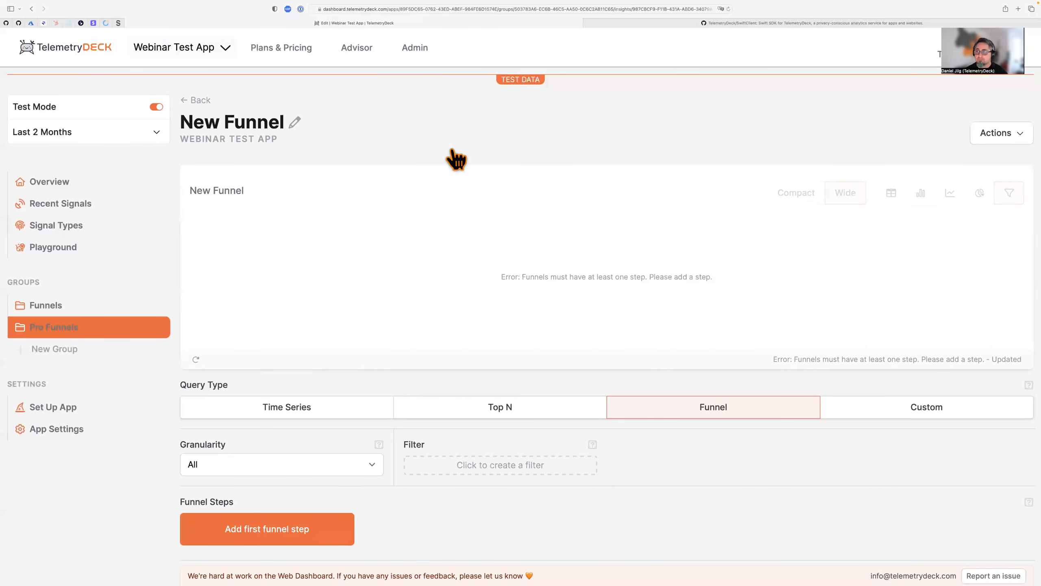
click(999, 139)
click(992, 161)
click(505, 313)
triple_click(504, 314)
text(Conversion Rate)
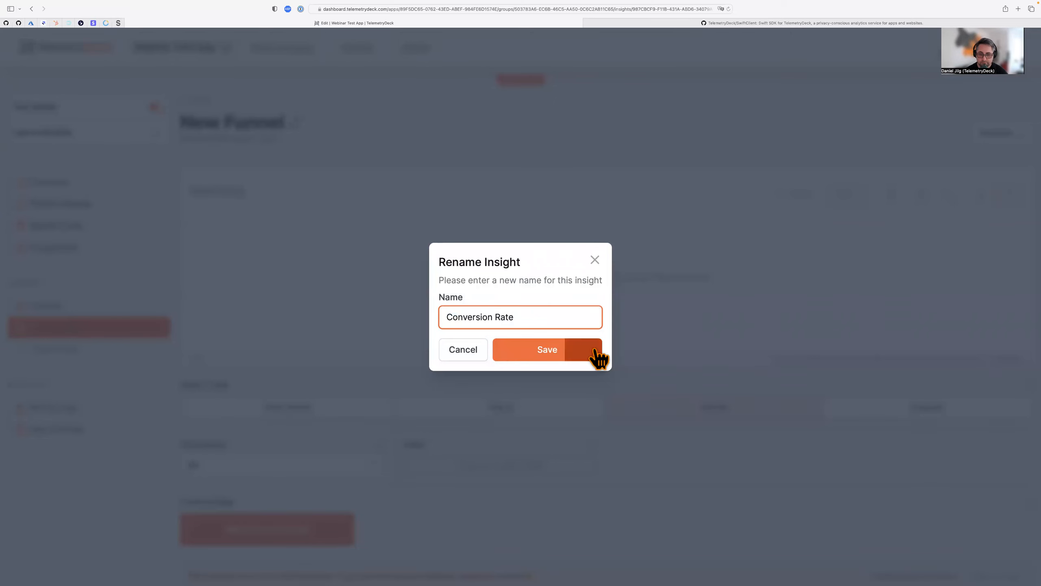
click(555, 348)
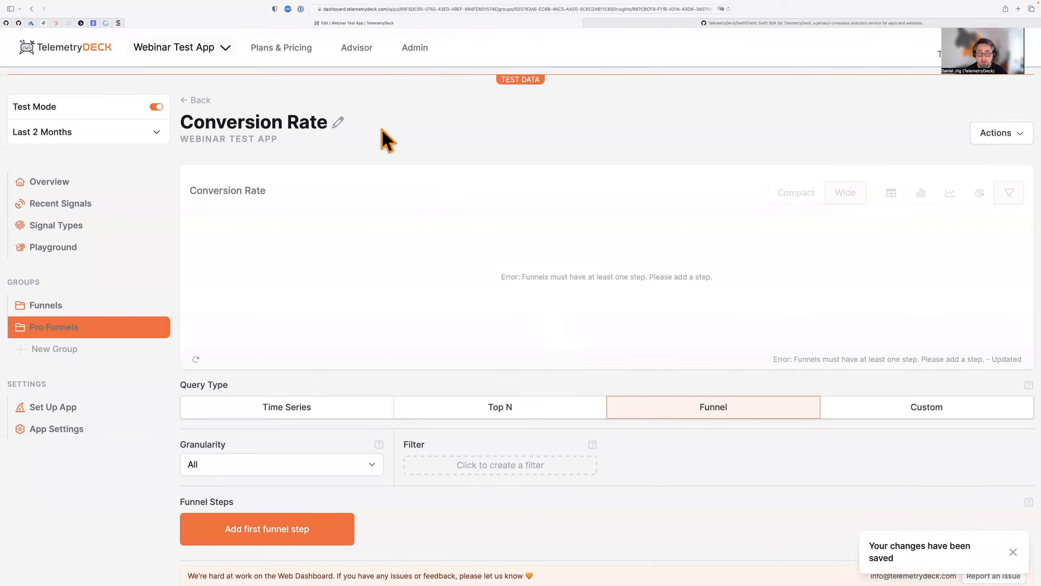
Return to the Pro Funnels group to view its insights, and reopen the Conversion Rate funnel for editing
click(201, 102)
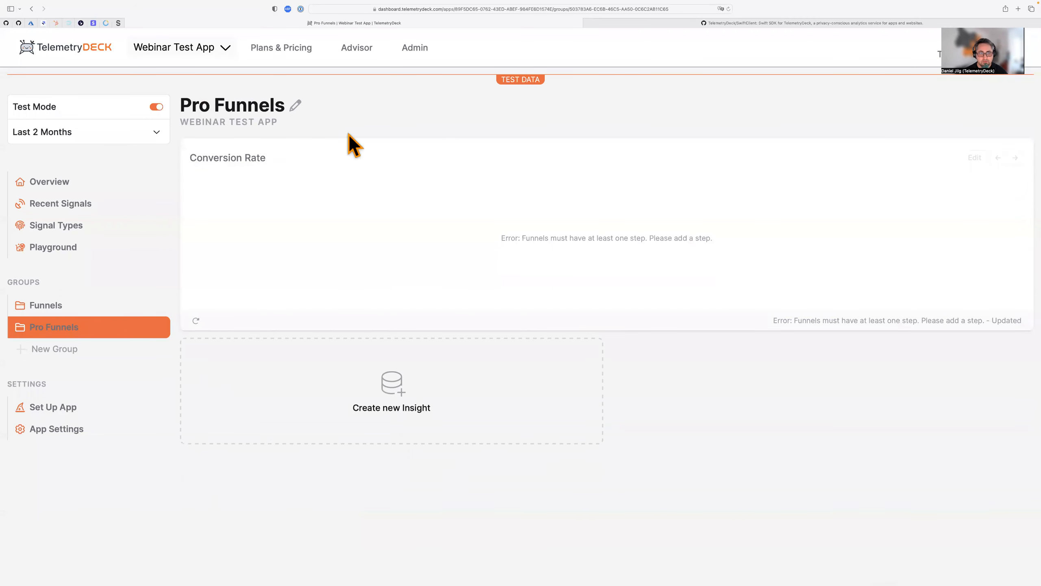
click(971, 159)
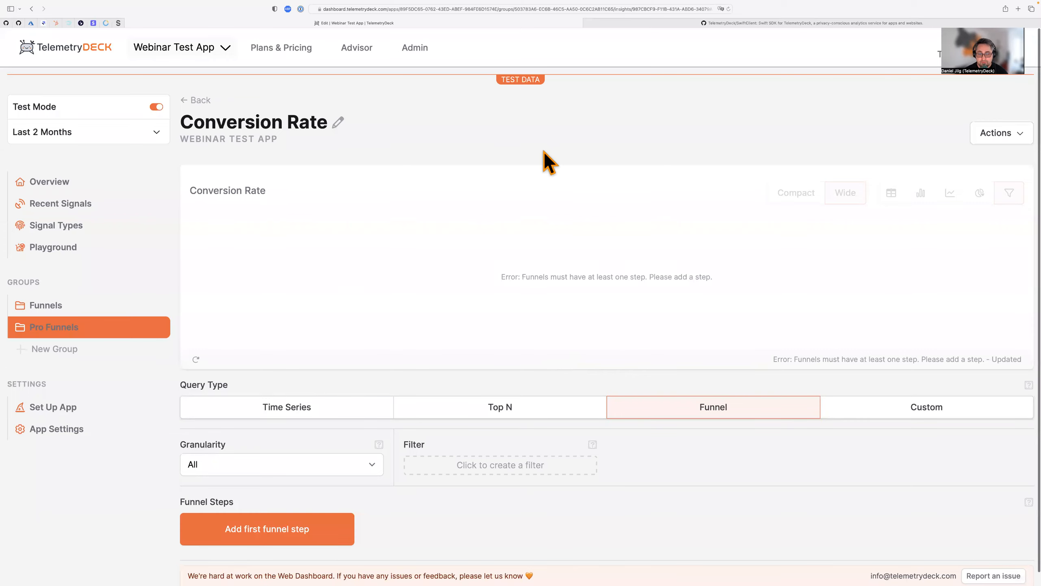
Add the first funnel step to the Conversion Rate insight and name it App Launched
scroll(545, 153, down, 1)
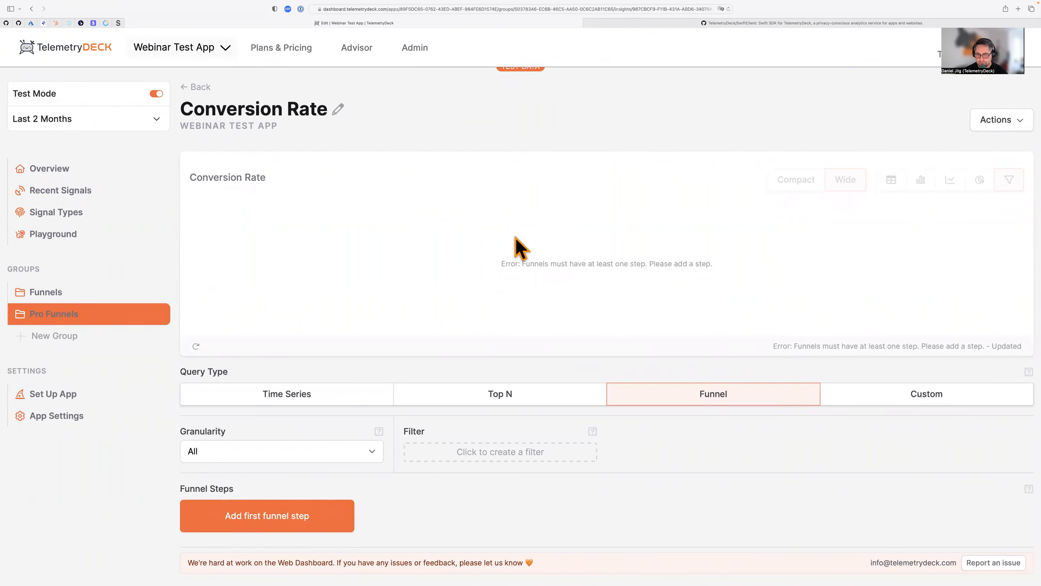
drag(502, 263, 731, 266)
click(733, 276)
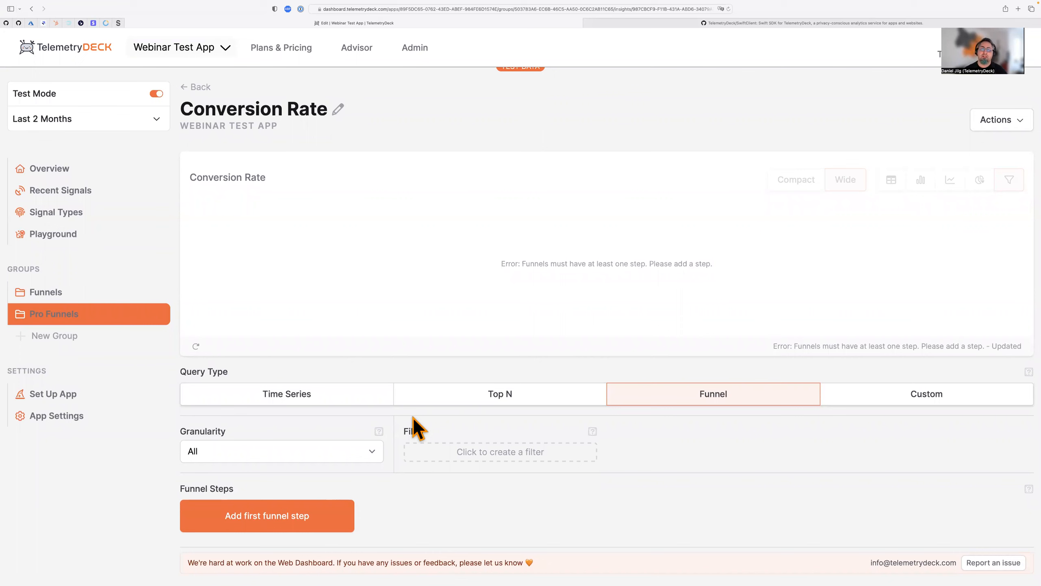
click(279, 525)
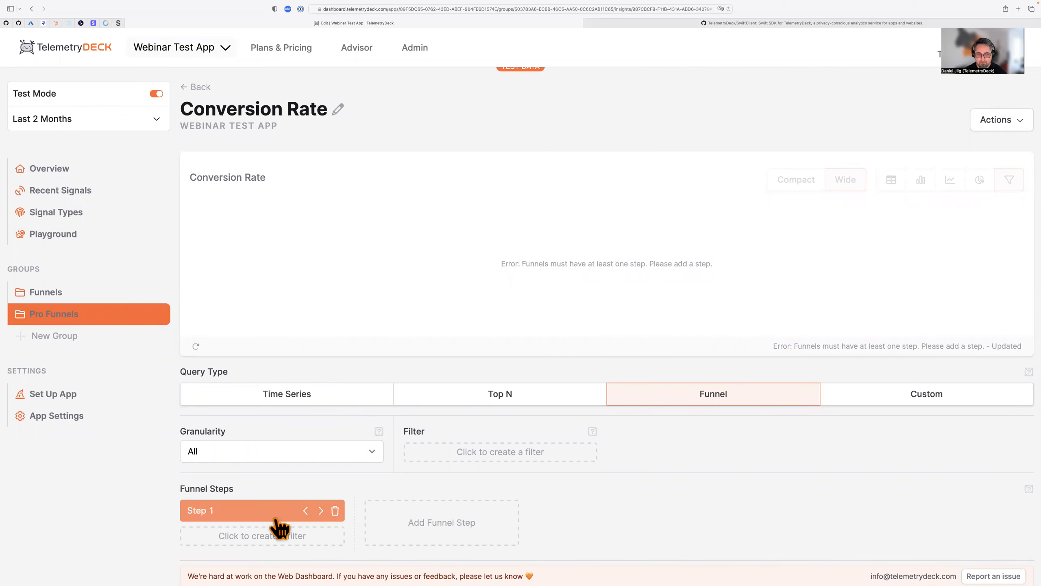
click(256, 510)
text(App Launched)
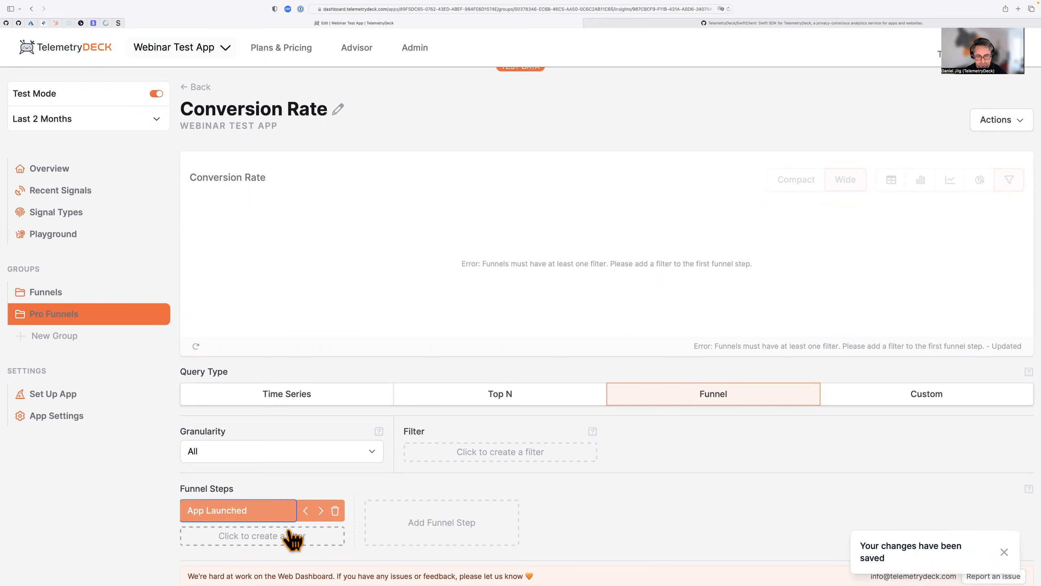
Filter the App Launched funnel step with a signal type condition for appLaunchedRegularly
click(292, 536)
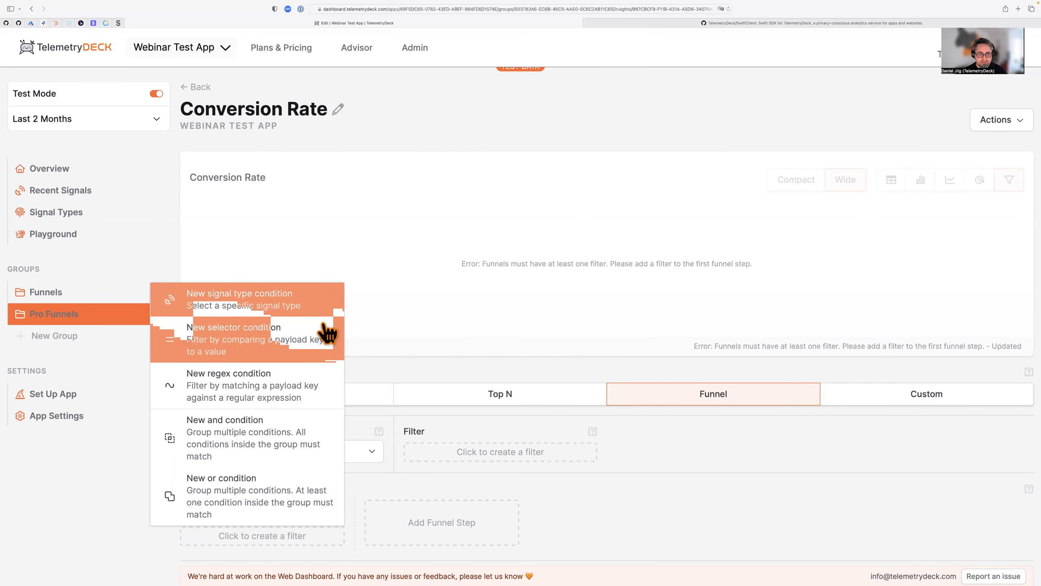
click(242, 302)
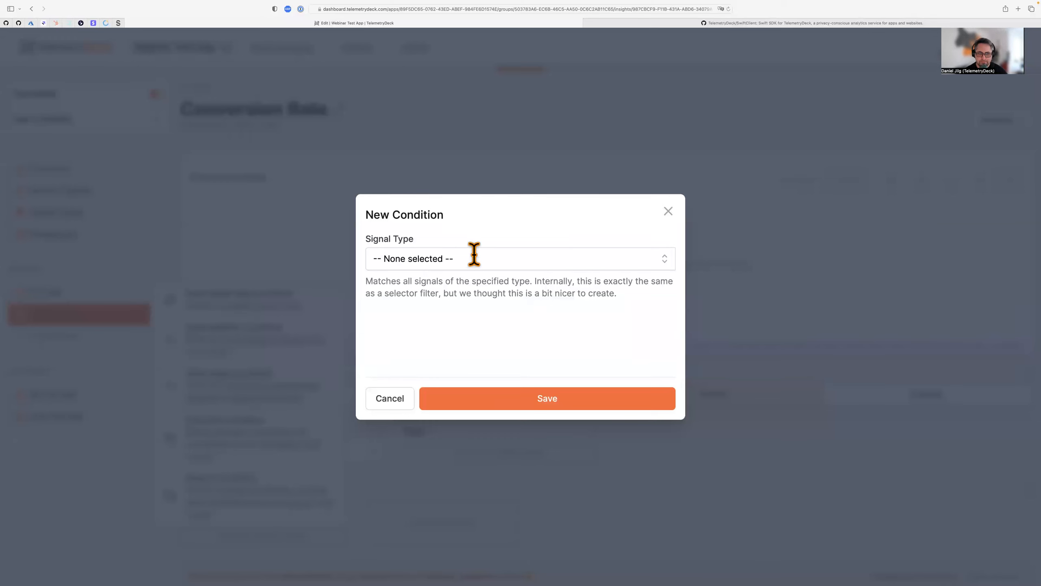
click(504, 257)
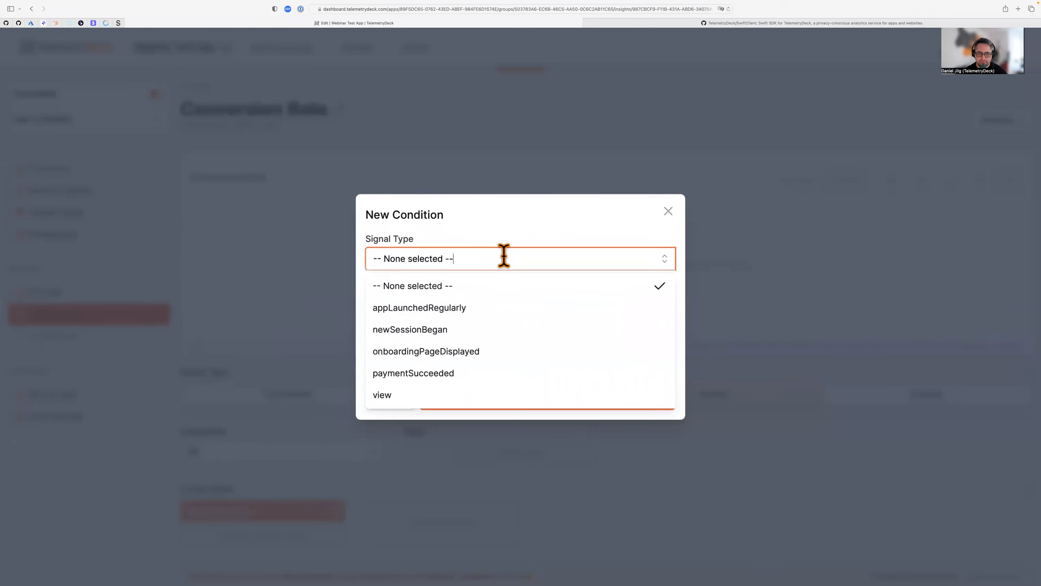
click(475, 308)
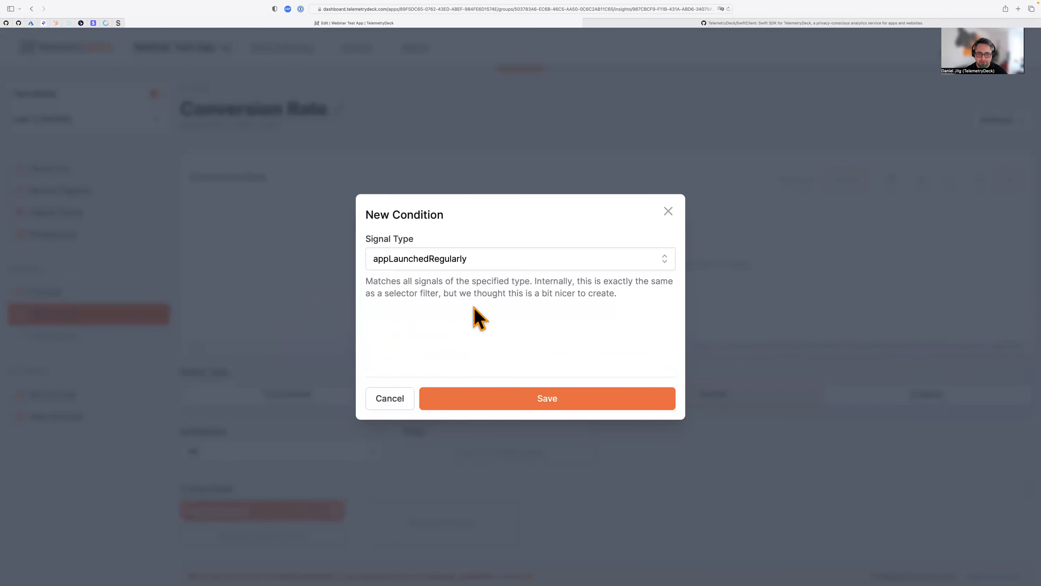
click(516, 404)
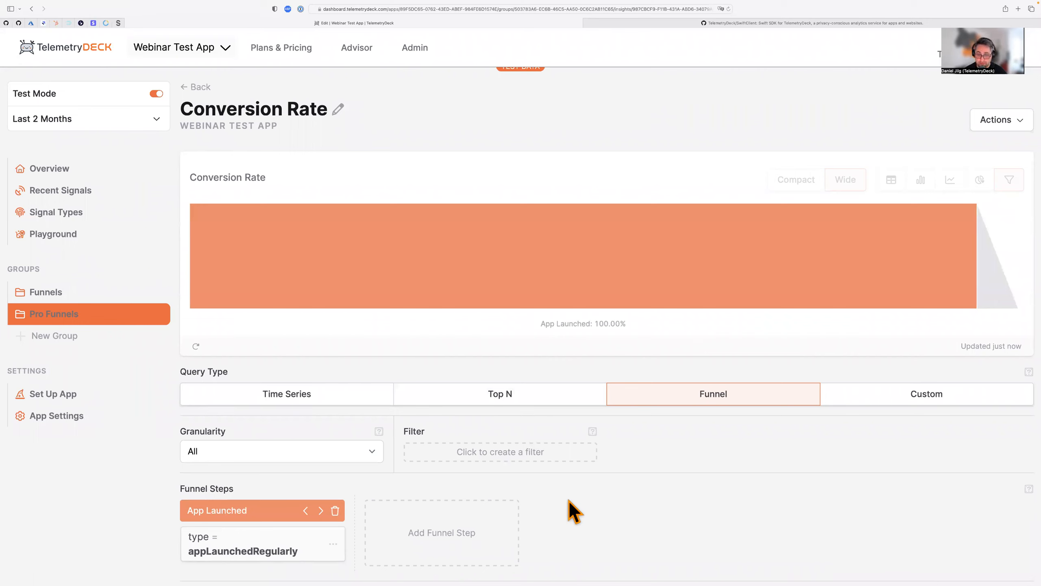
Add a second funnel step and name it Payment Succeeded
click(414, 538)
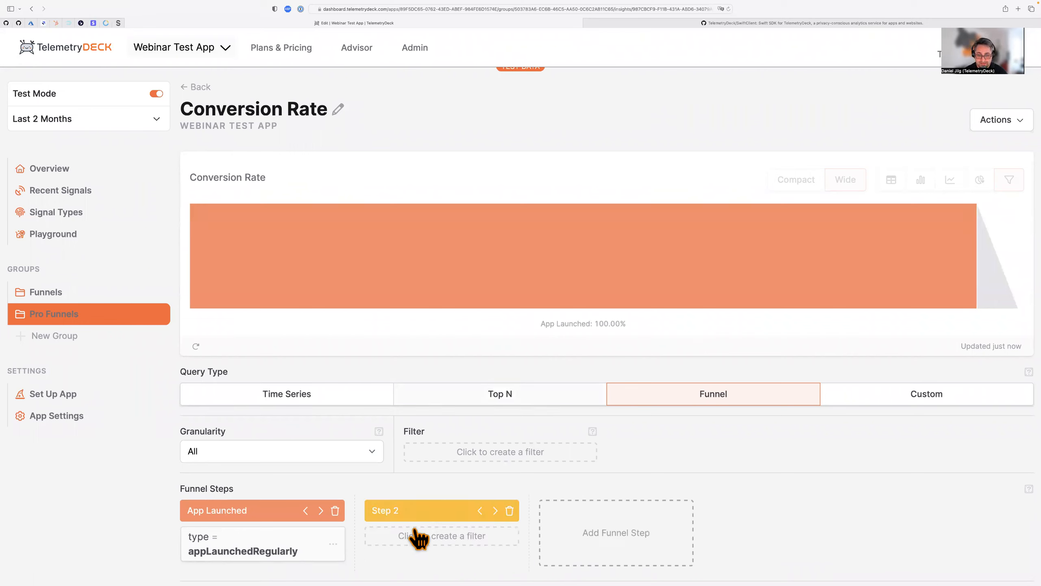
click(426, 512)
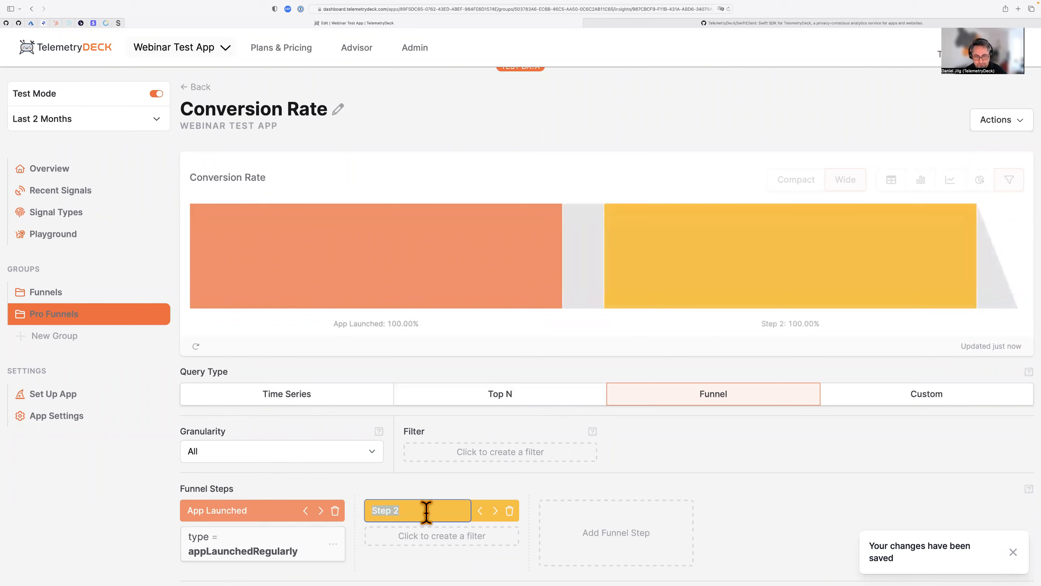
text(Payc)
key(BackSpace)
text(ment )
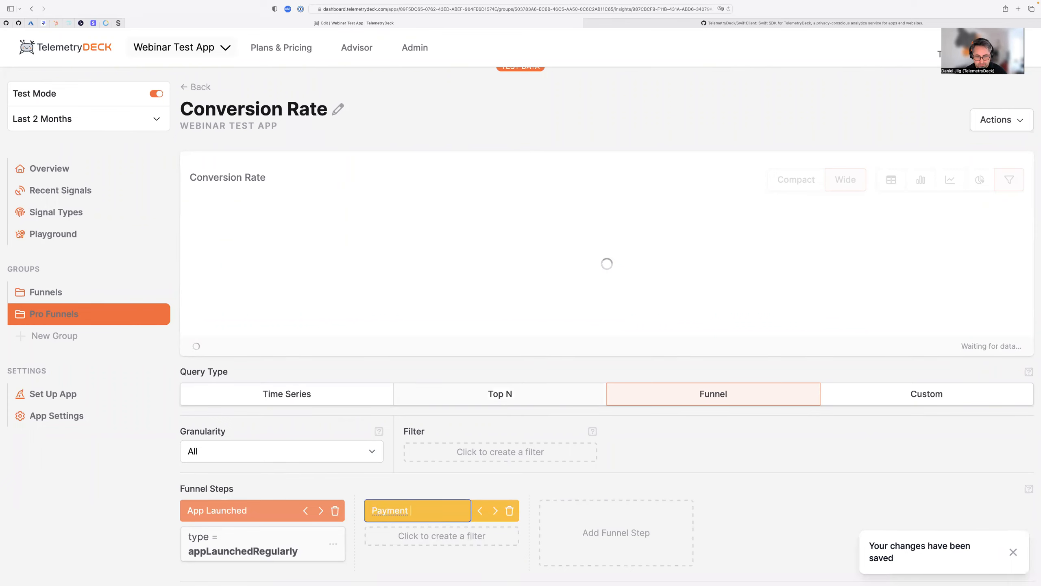
text(Succeeded)
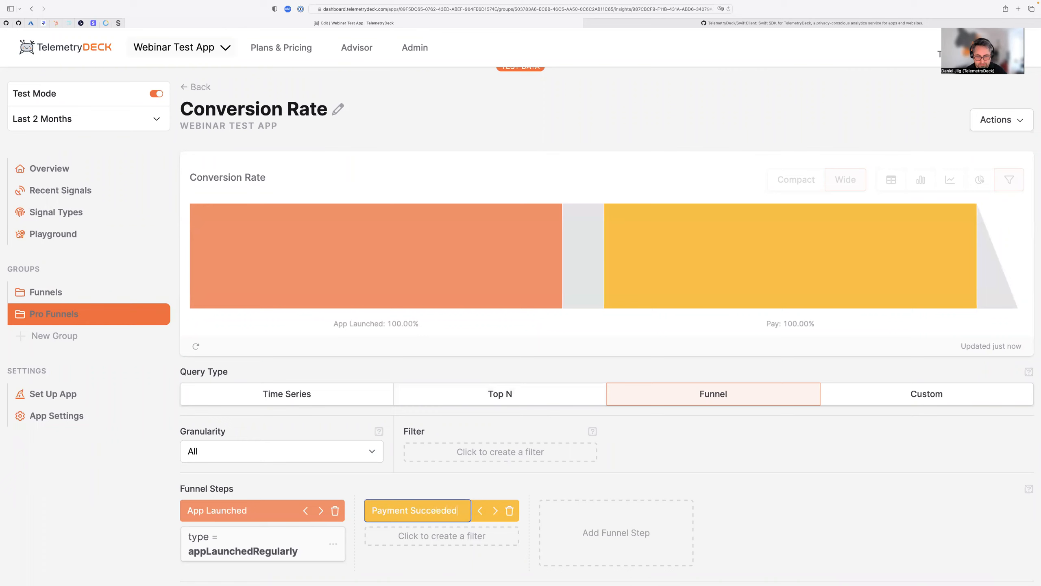
Filter the Payment Succeeded funnel step with a signal type condition for paymentSucceeded
click(439, 534)
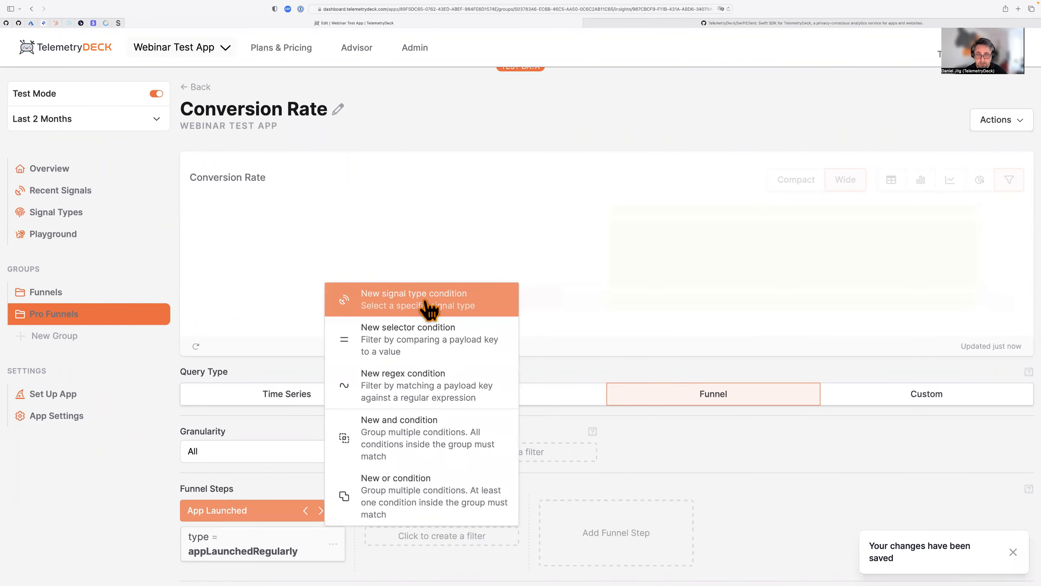
click(426, 301)
click(492, 262)
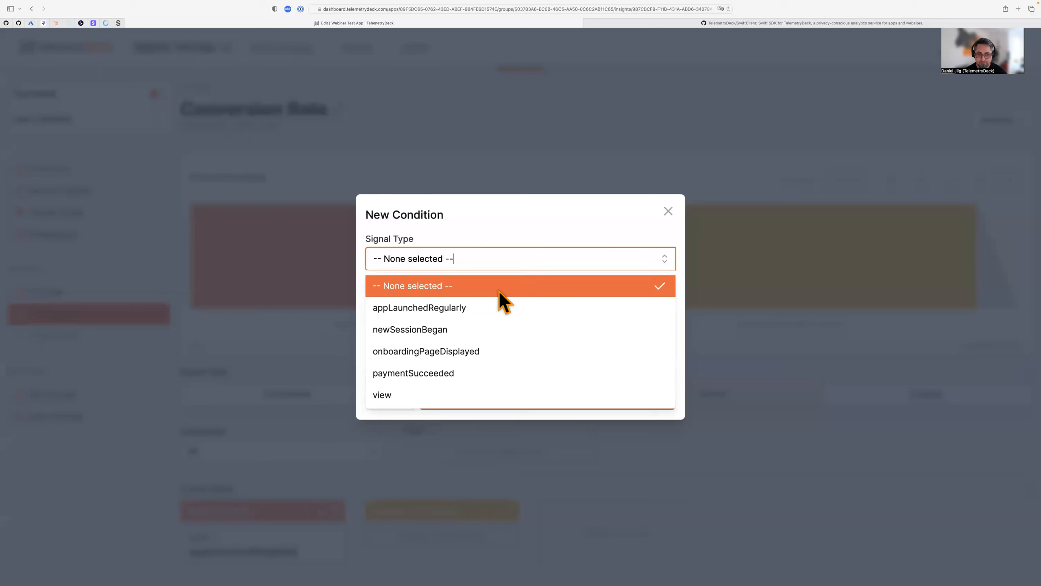
click(459, 372)
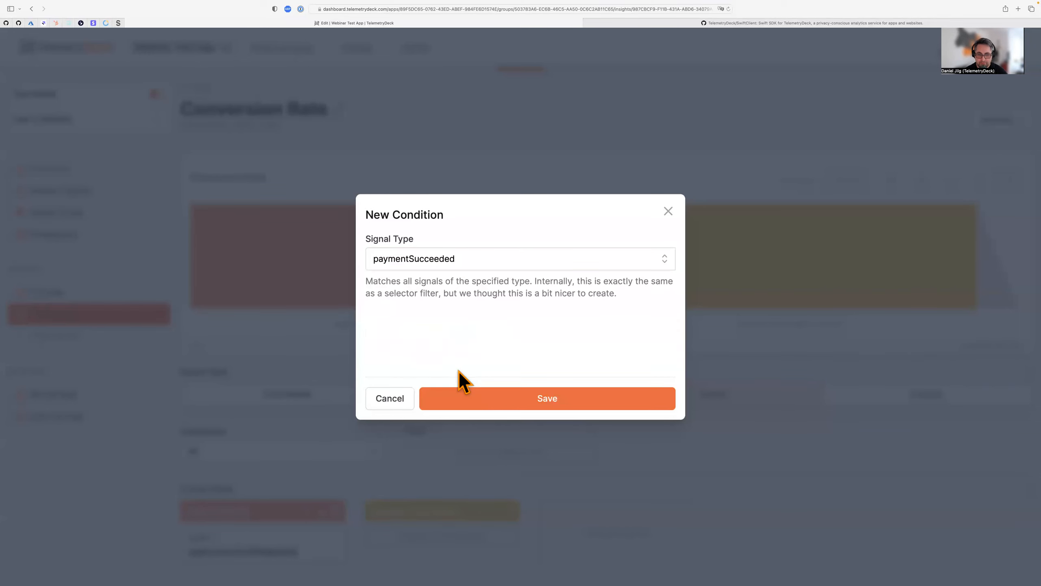
click(511, 404)
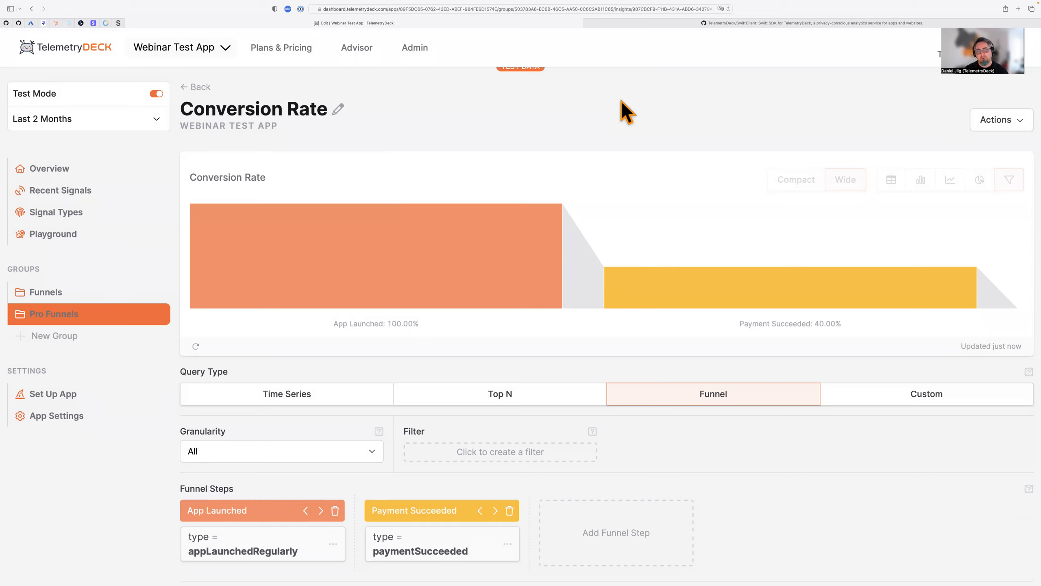
scroll(626, 111, up, 1)
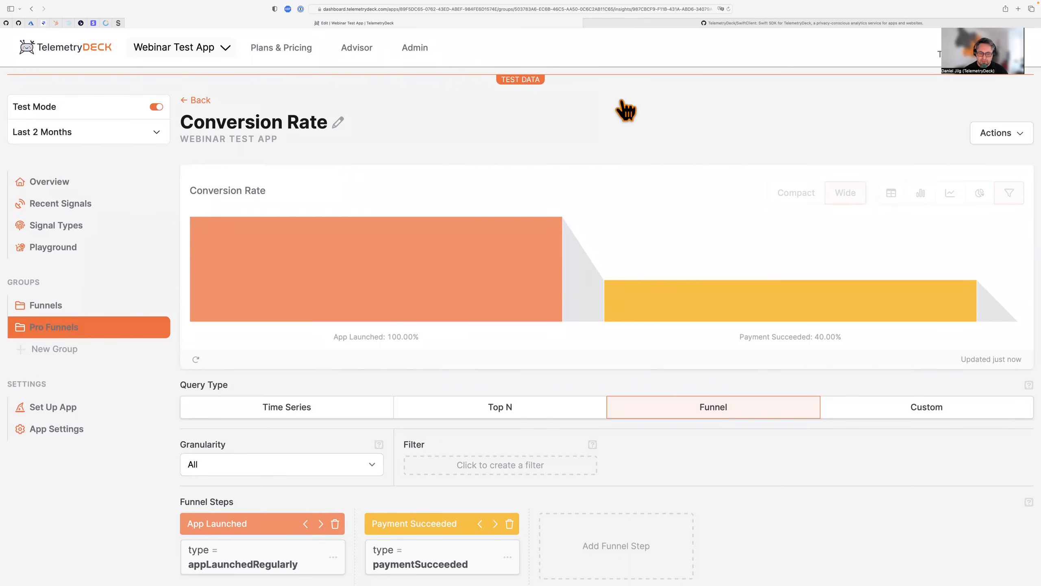
scroll(626, 111, down, 3)
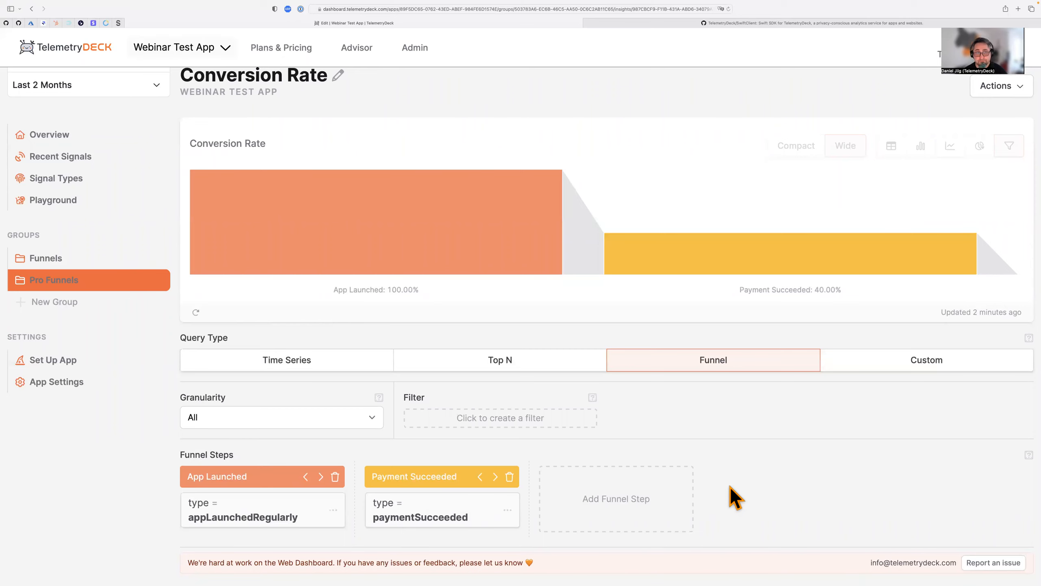
scroll(731, 488, up, 2)
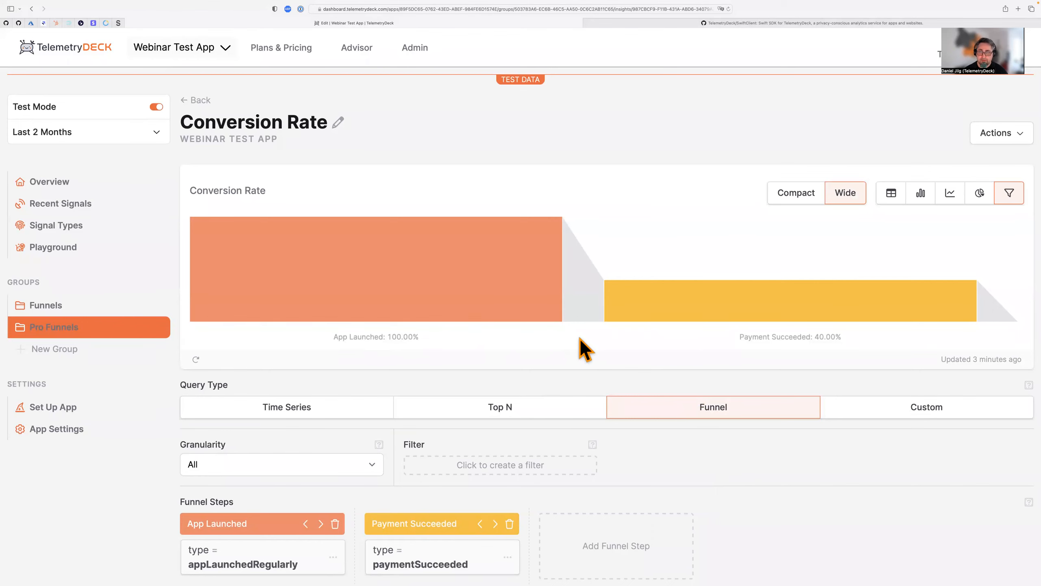
Switch to the PizzaMaker project in Xcode and open ContentView to examine the start of its view code
key(super+Tab)
key(super+Tab)
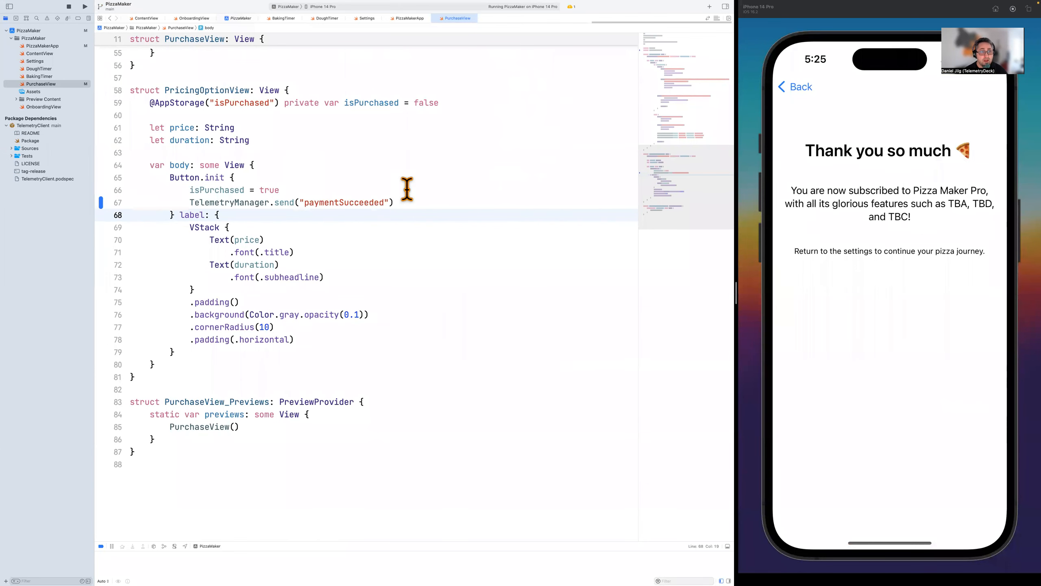
click(408, 190)
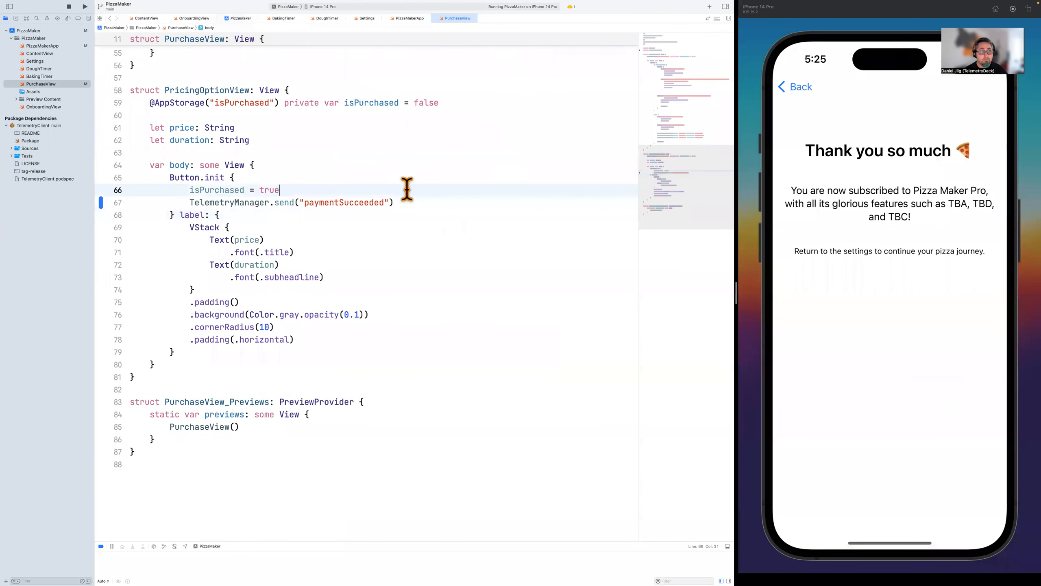
click(34, 46)
click(33, 54)
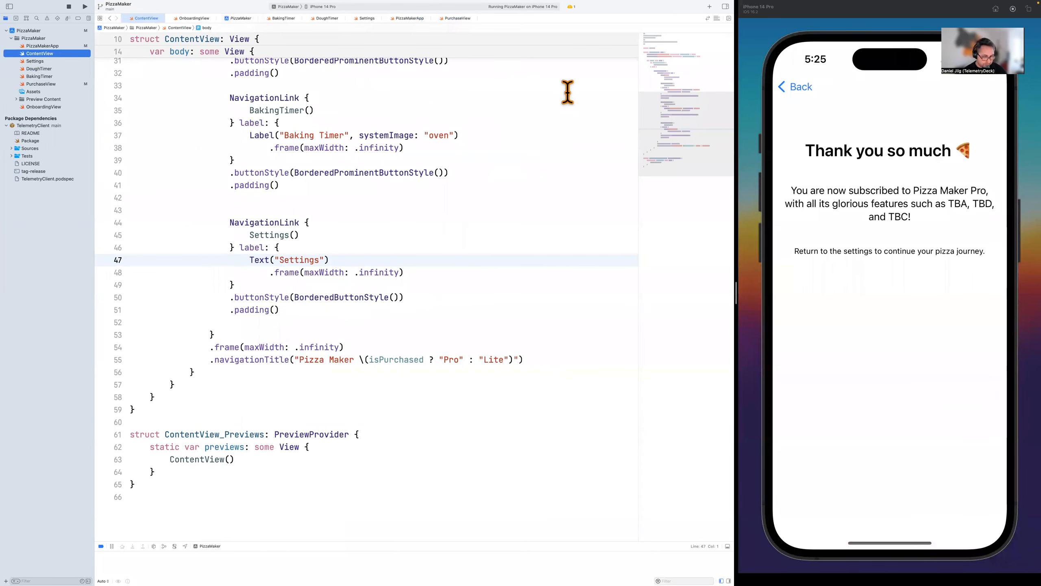
scroll(504, 118, up, 10)
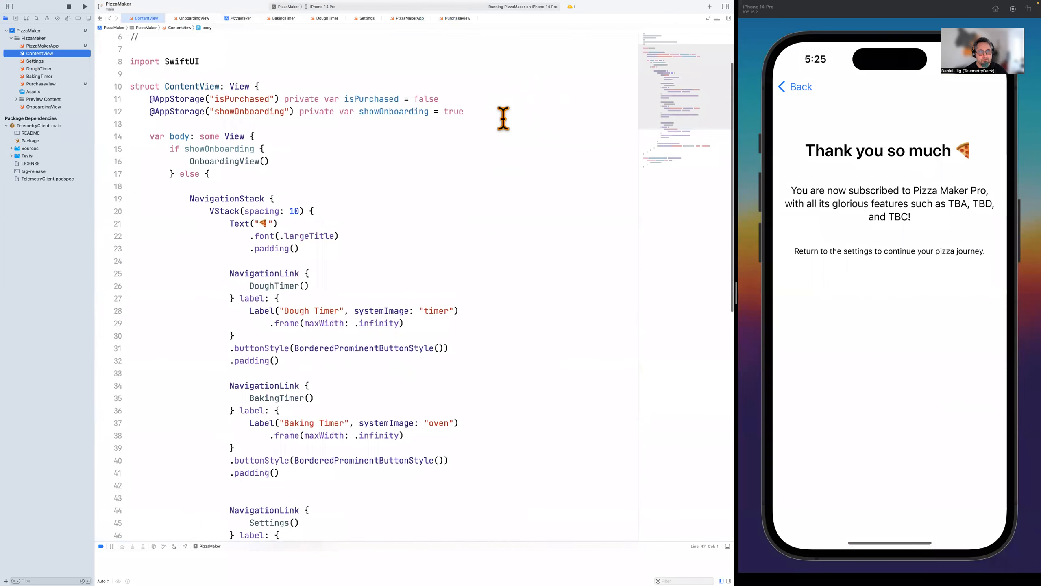
Cancel the Pro subscription in the simulator app's Settings, and view the Get Pro pricing options before returning to the start screen
click(789, 87)
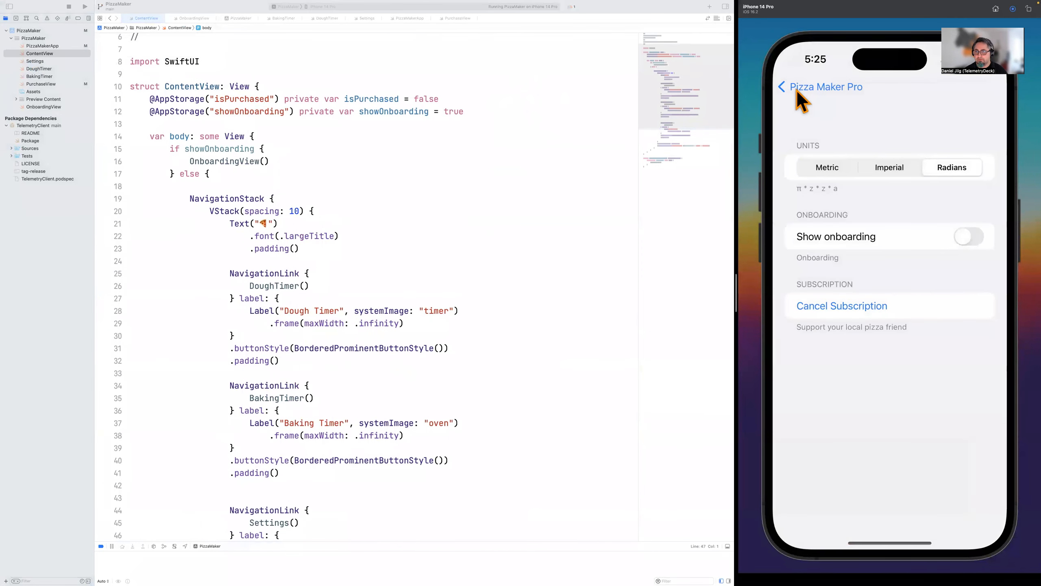
click(797, 91)
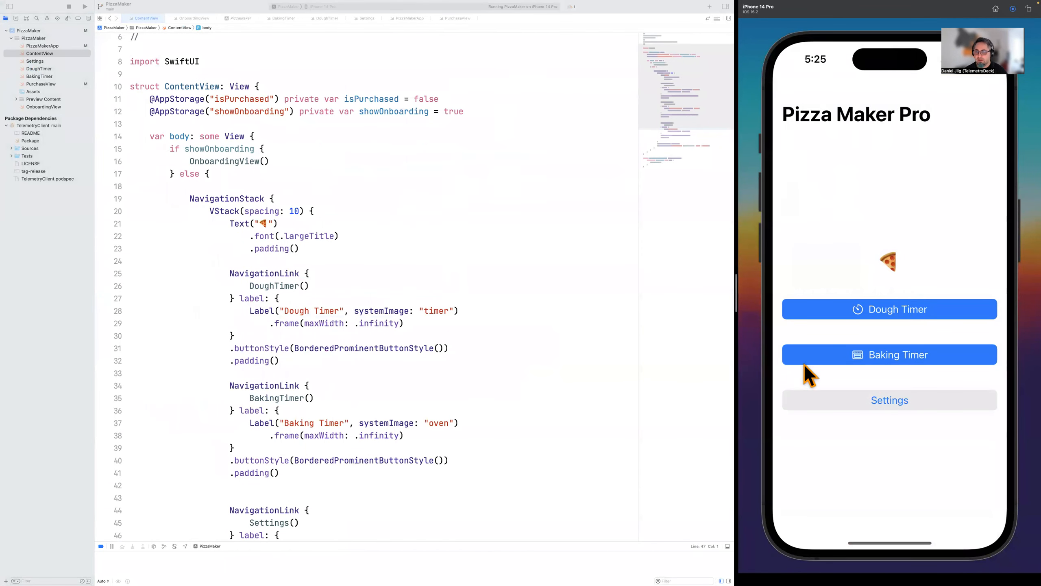
click(881, 400)
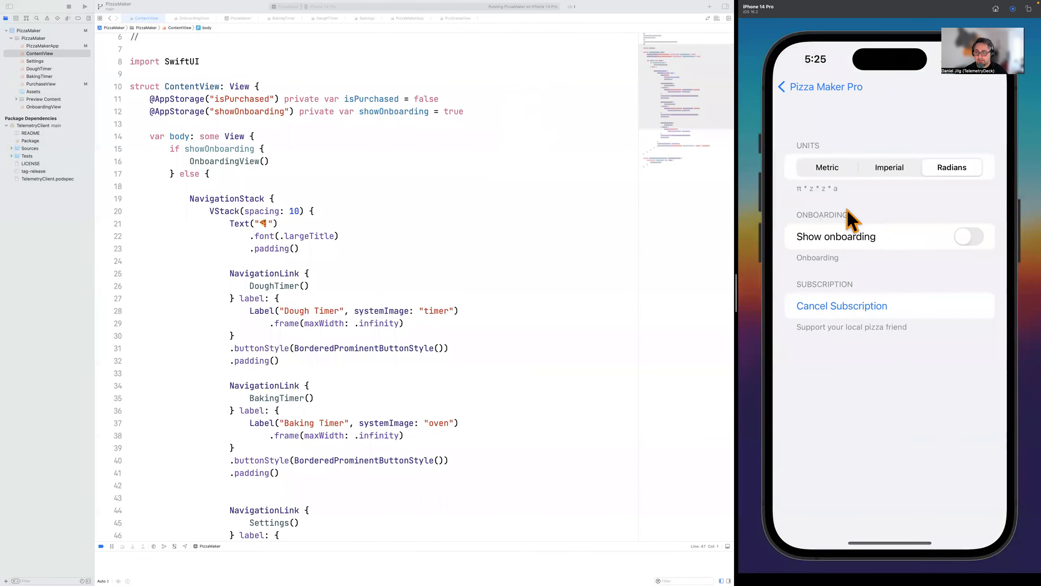
click(833, 307)
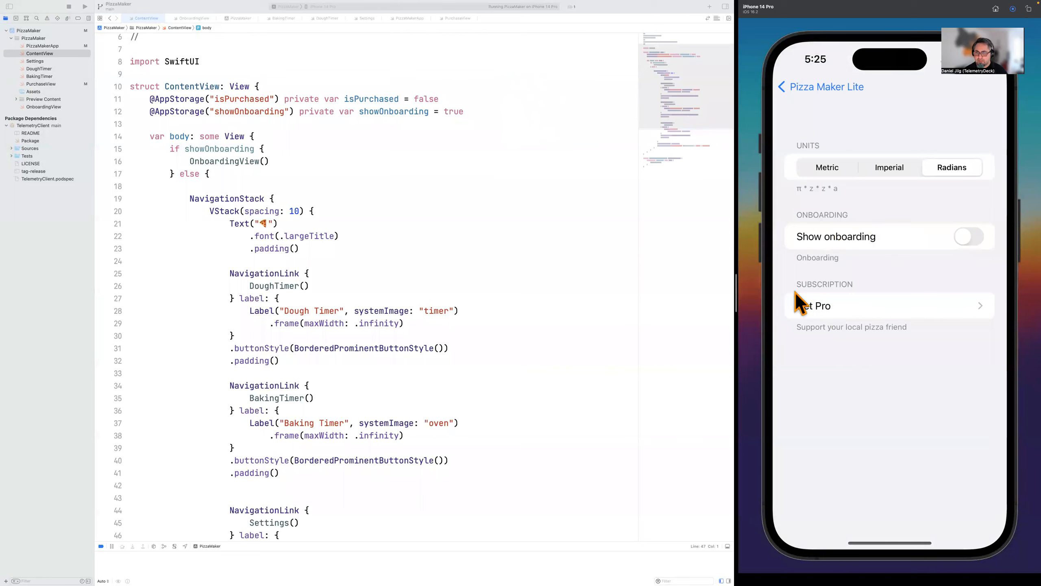
click(828, 314)
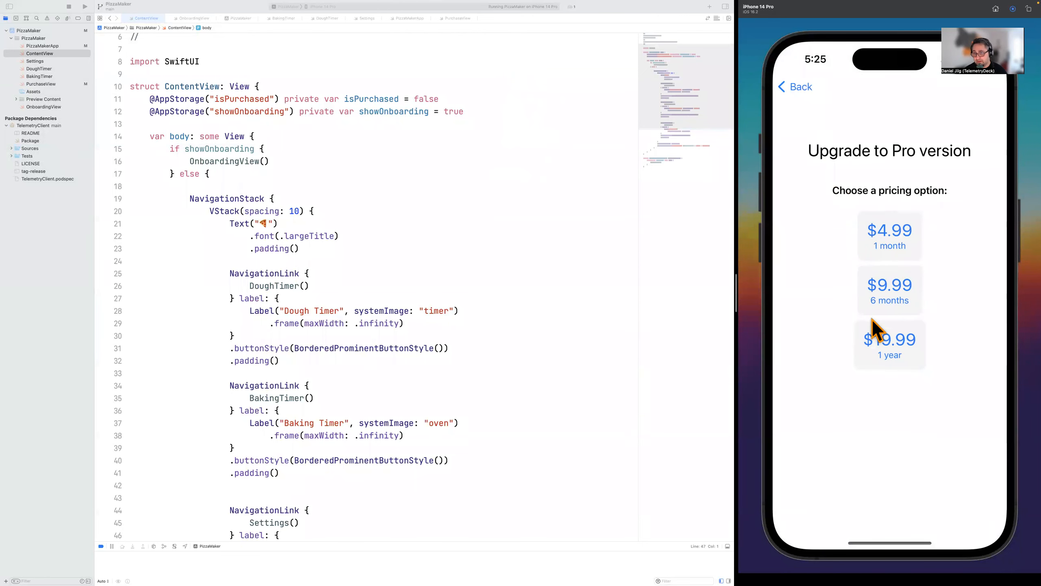
click(790, 88)
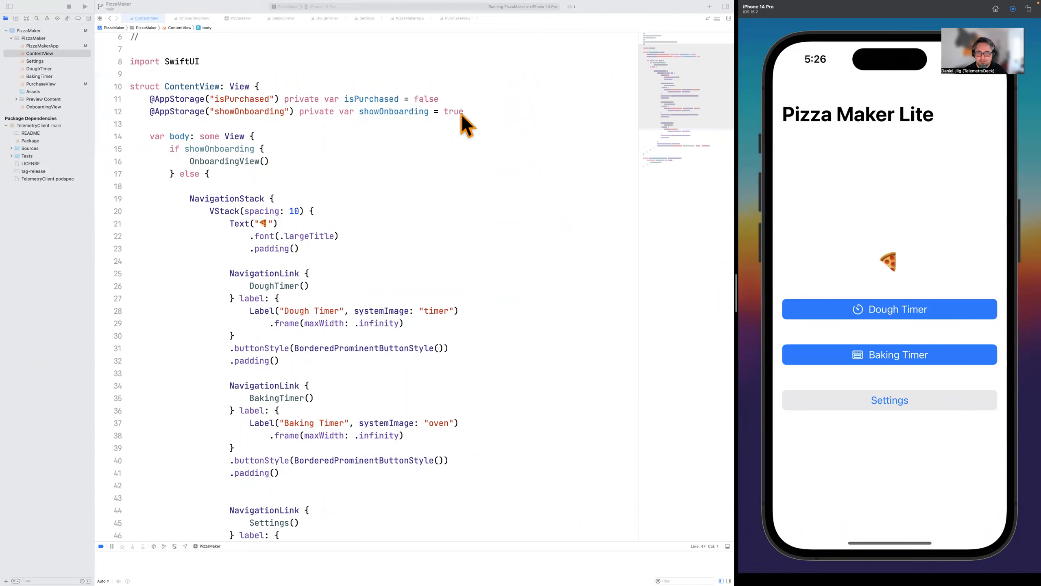
Switch to the TelemetryDeck dashboard in Safari and open the Webinar Test App's setup page to view its app ID
key(super+Tab)
key(super+Tab)
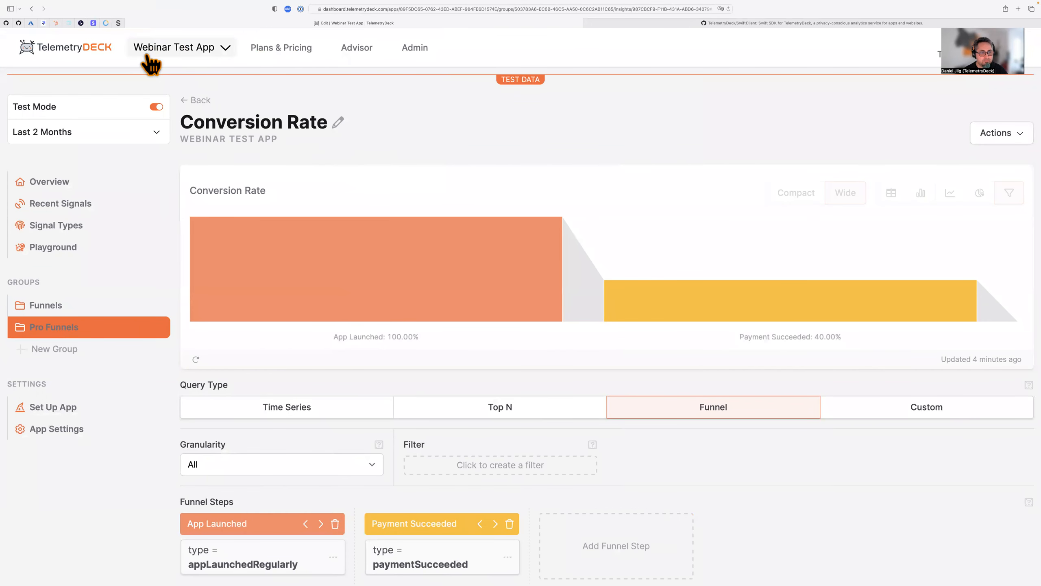
click(63, 407)
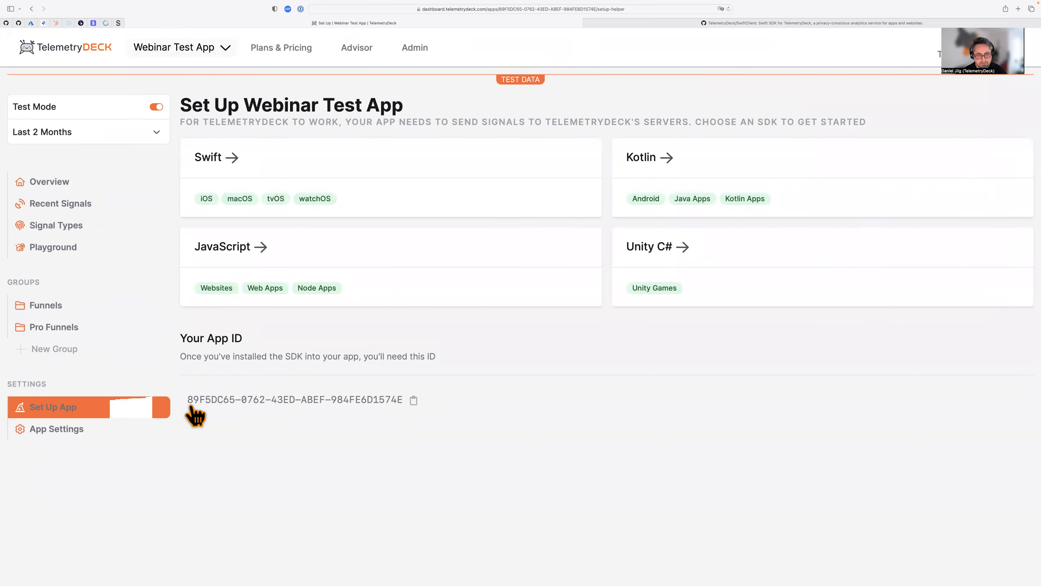
Switch to Xcode, open PizzaMakerApp, and select the app ID string in the TelemetryManagerConfiguration call
key(super+Tab)
key(super+Tab)
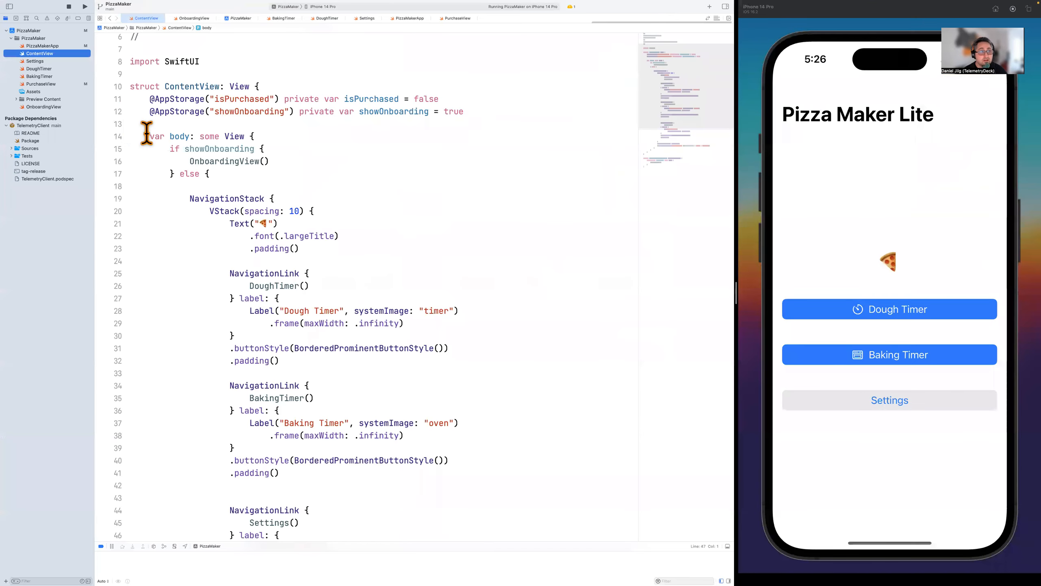
click(49, 46)
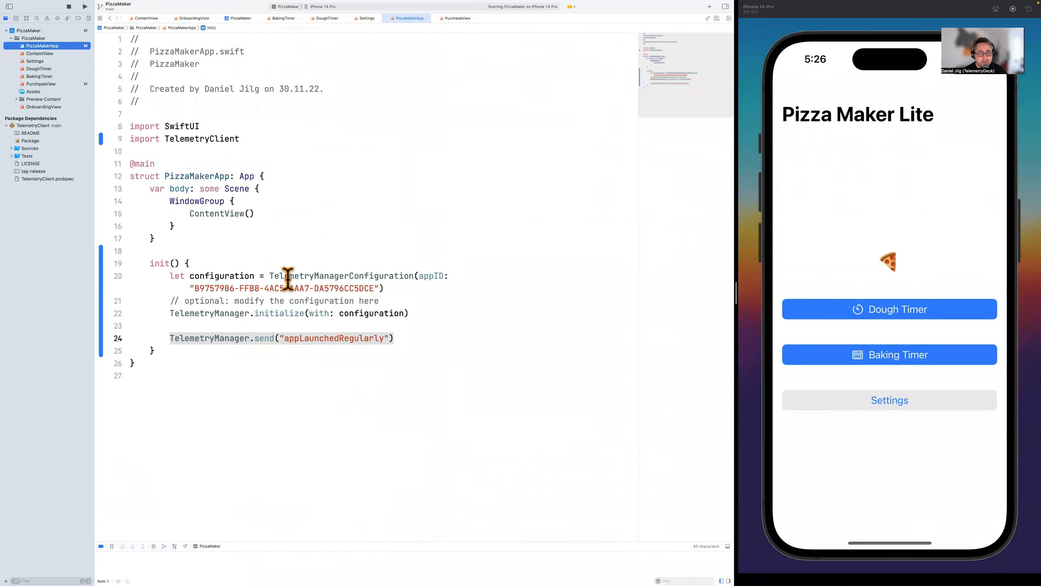
click(223, 288)
drag(190, 287, 376, 287)
key(shift+Down)
key(Up)
key(Down)
key(super+shift+Right)
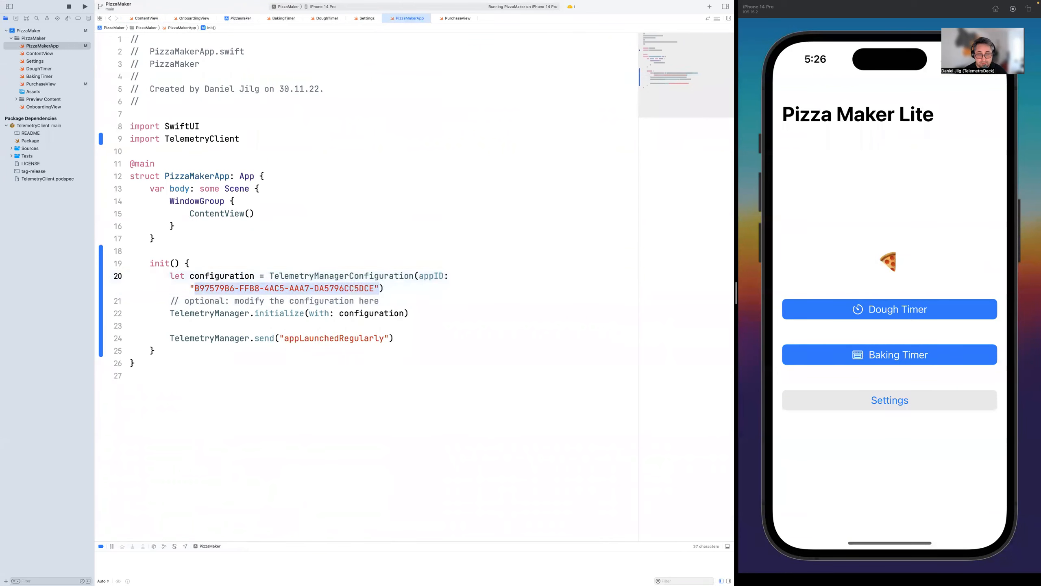
Replace the app ID in the TelemetryManagerConfiguration call with the Webinar Test App's ID and run the project
text("89F5DC65-0762-43ED-ABEF-984FE6D1574E)
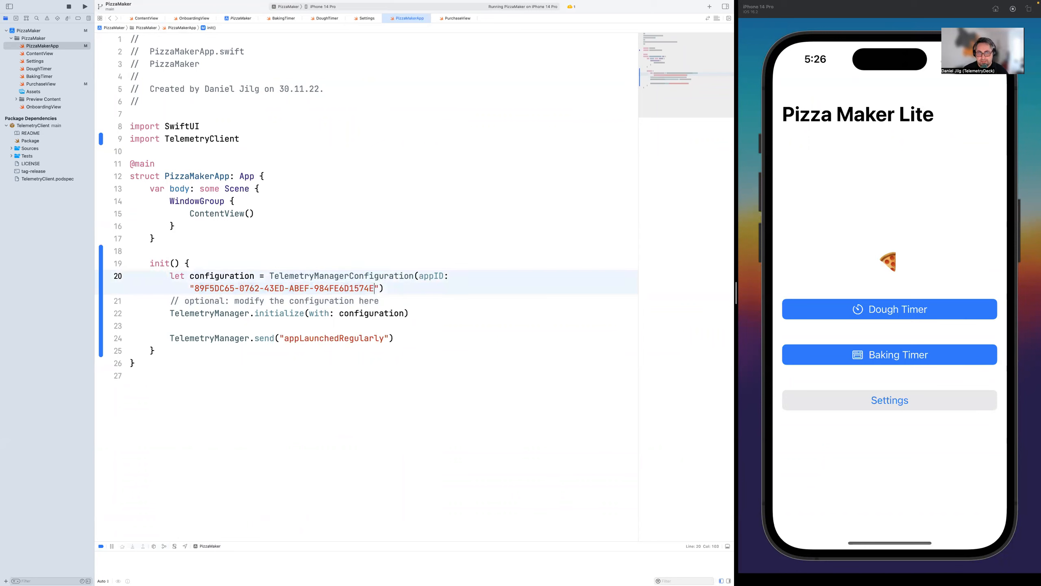
key(super+r)
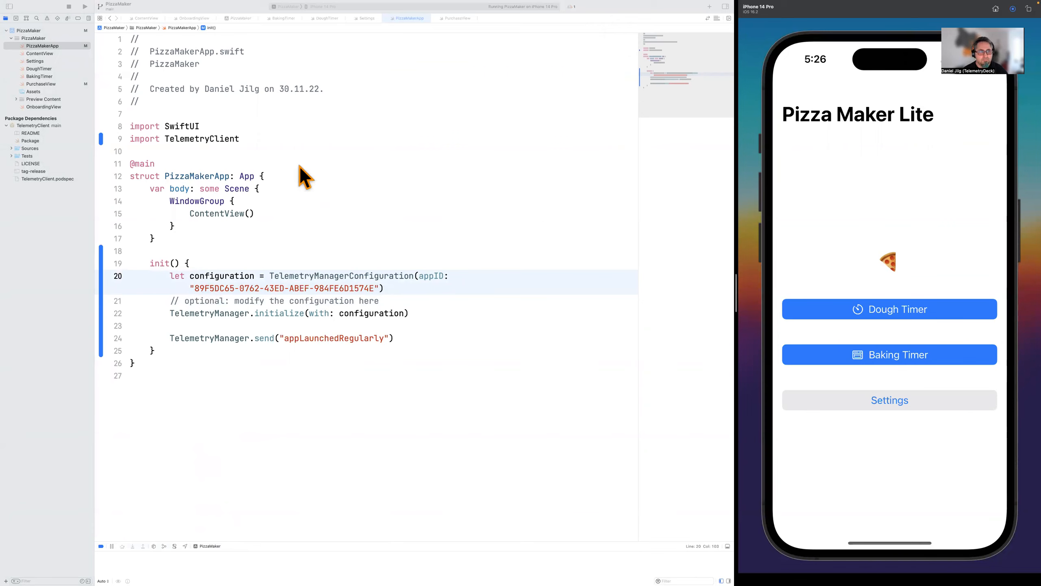
Add "import TelemetryClient" below the SwiftUI import in ContentView
click(57, 53)
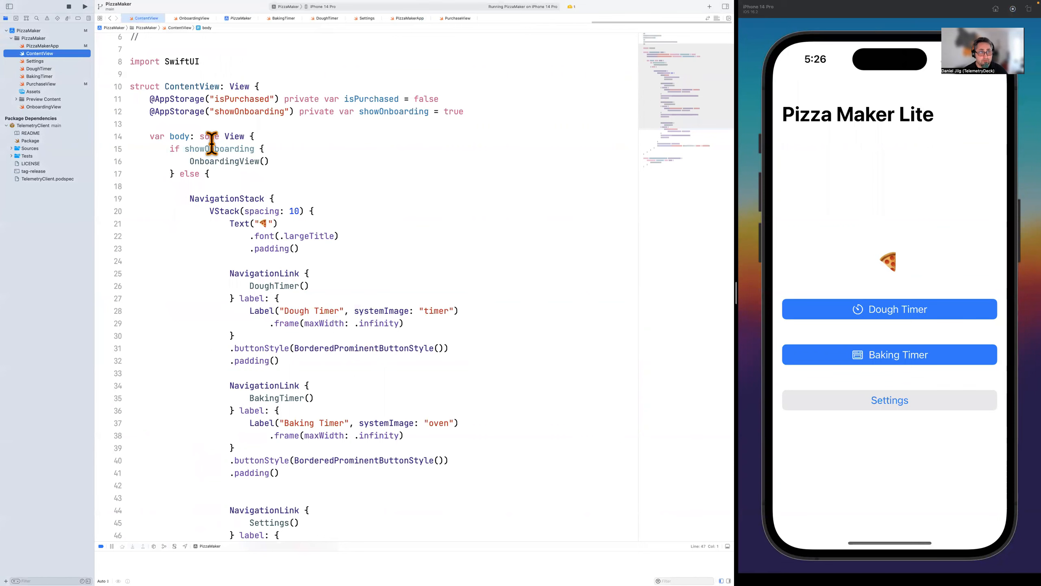
click(46, 60)
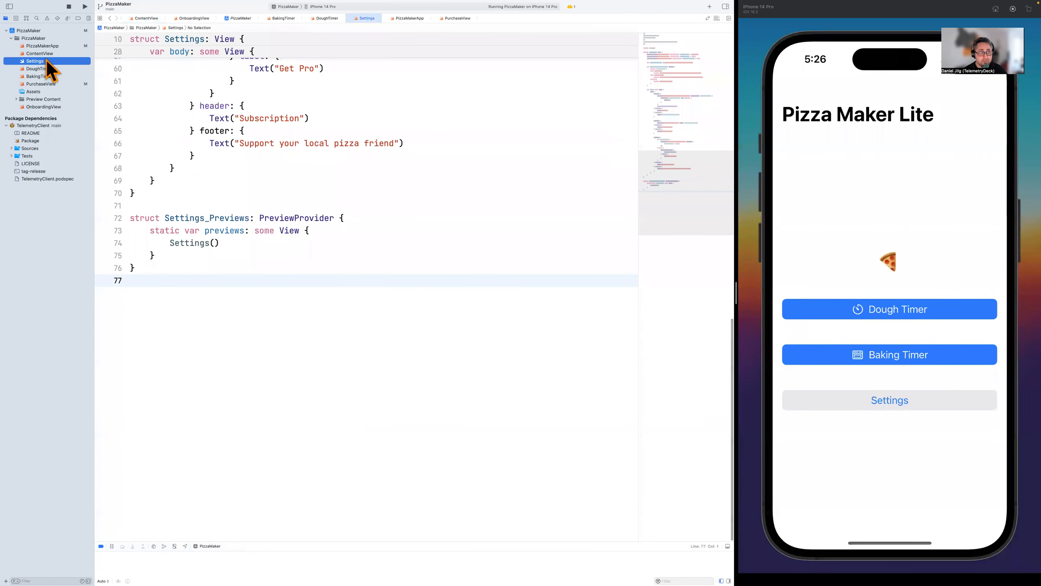
click(46, 85)
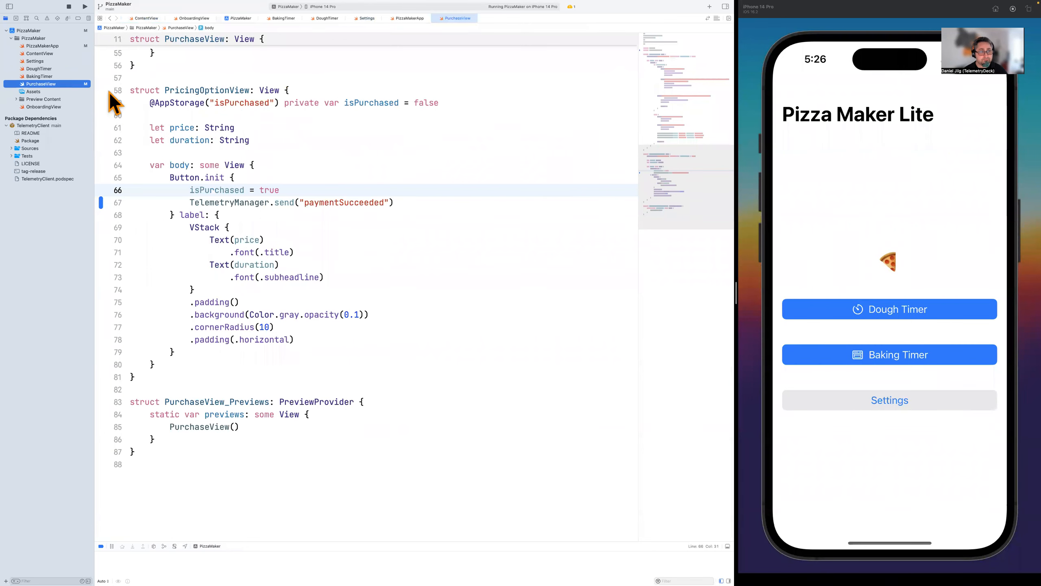
click(48, 54)
scroll(181, 61, up, 3)
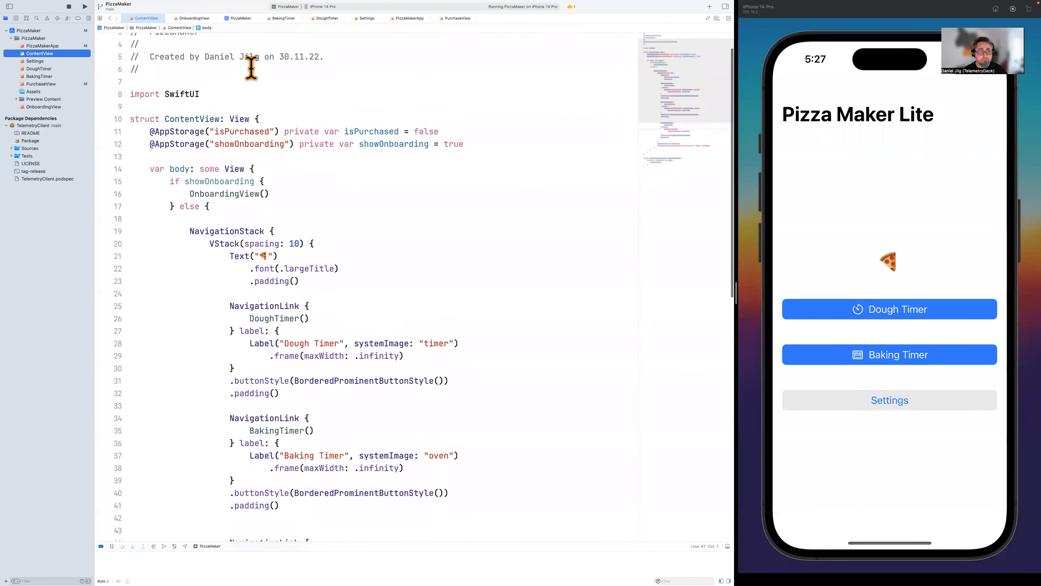
click(235, 106)
key(Return)
text(import TelemetryClient)
key(super+shift+Left)
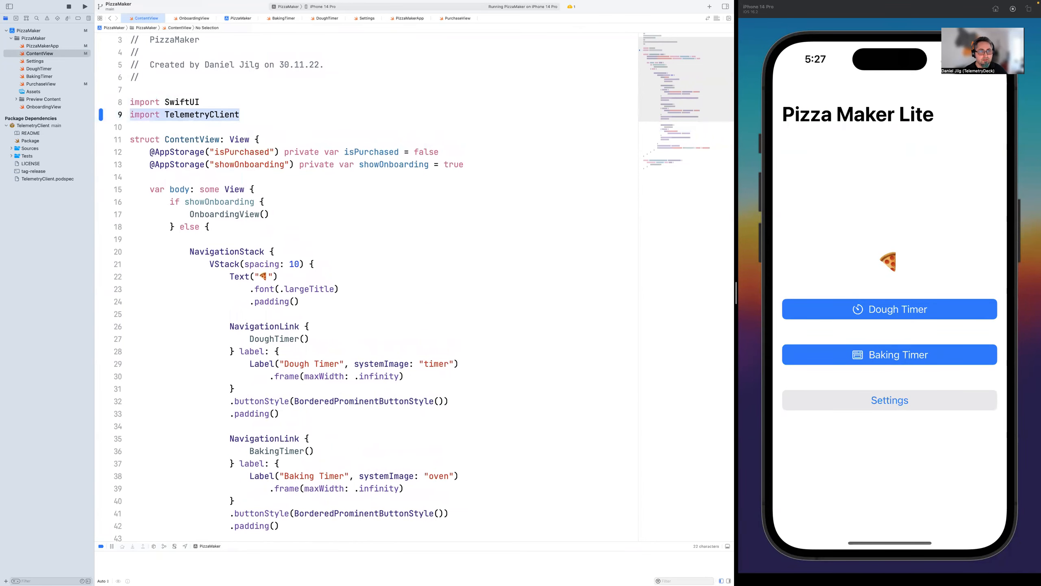
Insert the "3 Send onAppear Snippet" code snippet after the closing brace of the NavigationStack in ContentView
scroll(313, 248, down, 5)
scroll(312, 247, down, 2)
scroll(311, 246, up, 8)
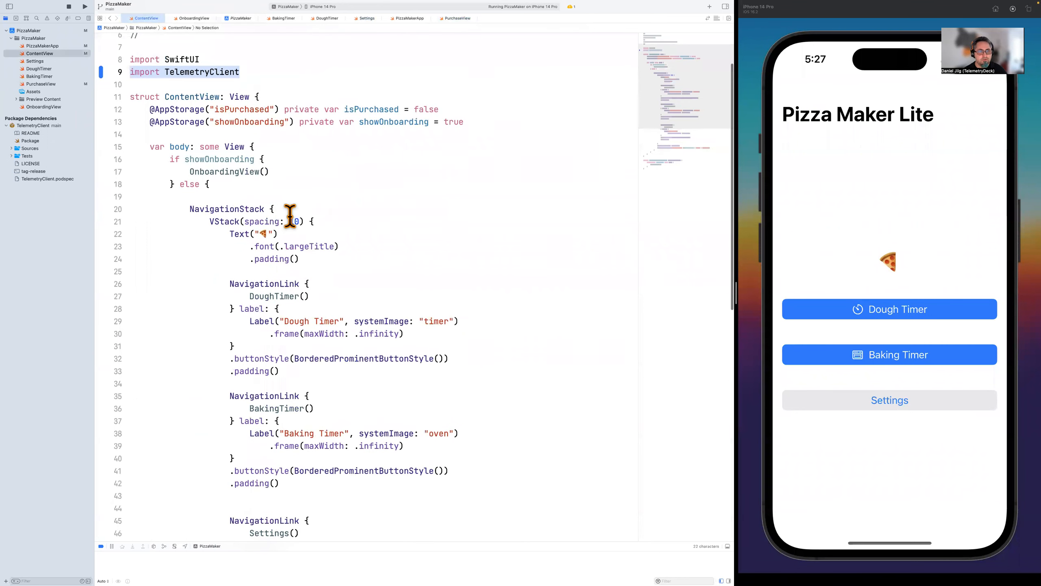
double_click(273, 209)
scroll(299, 217, down, 4)
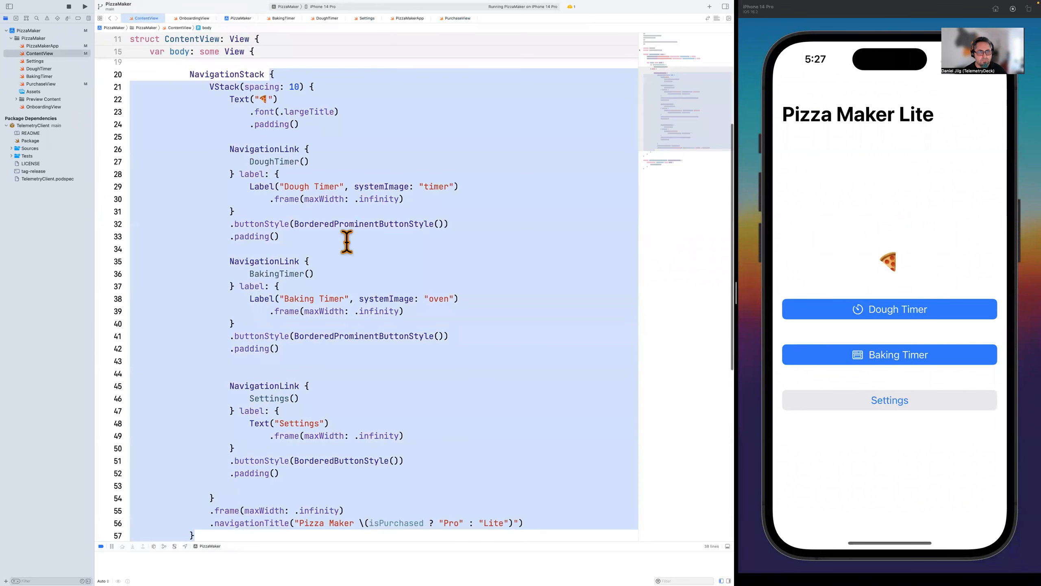
scroll(347, 242, down, 5)
click(237, 346)
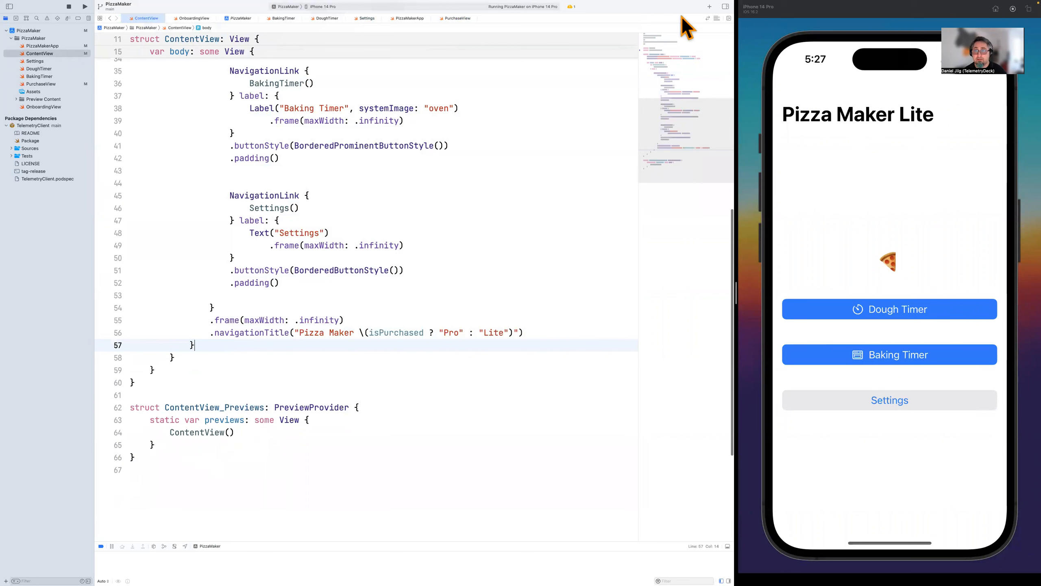
click(709, 7)
scroll(459, 238, up, 2)
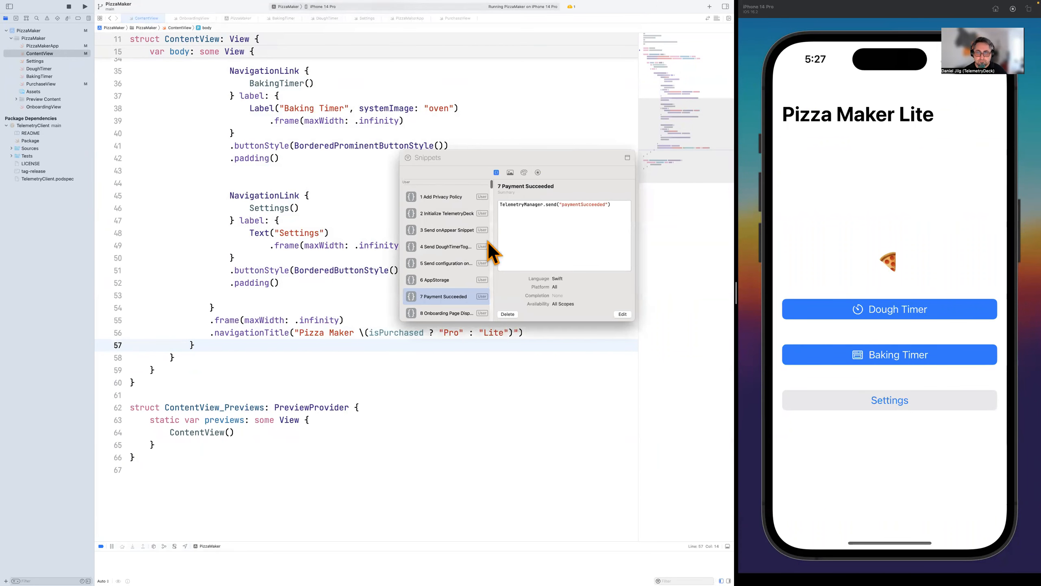
drag(447, 232, 226, 354)
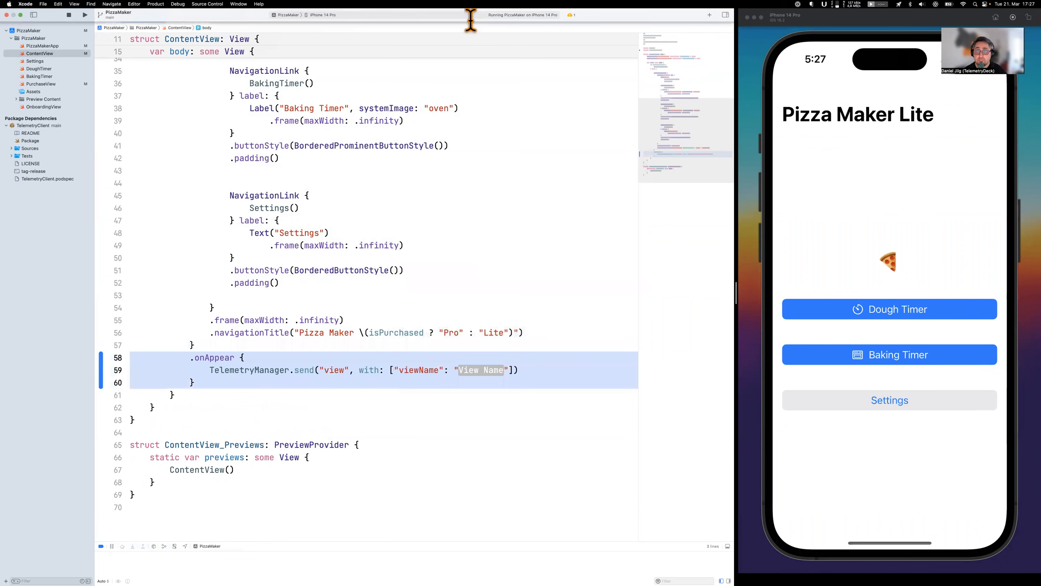
click(491, 19)
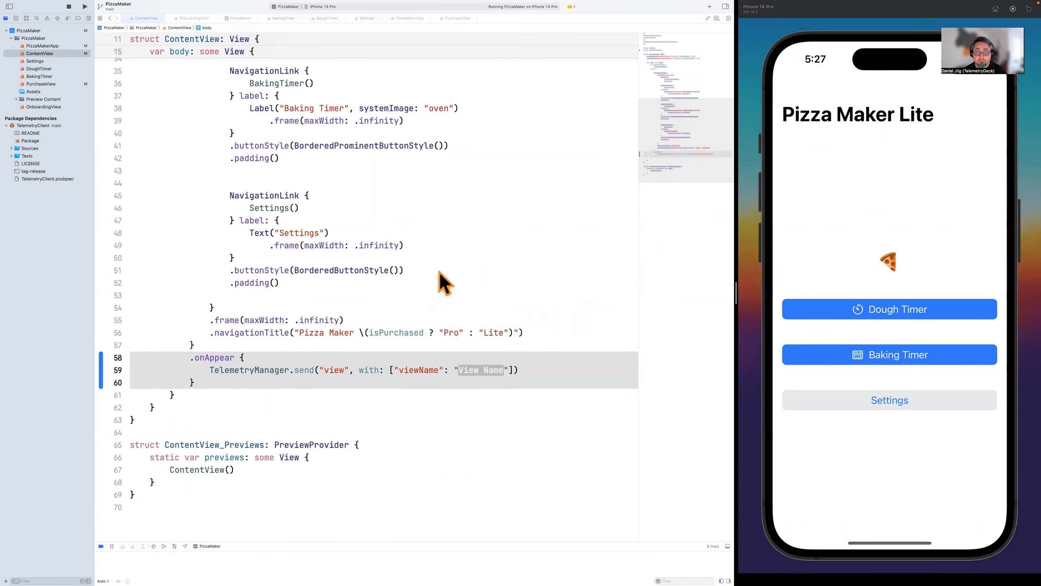
click(356, 333)
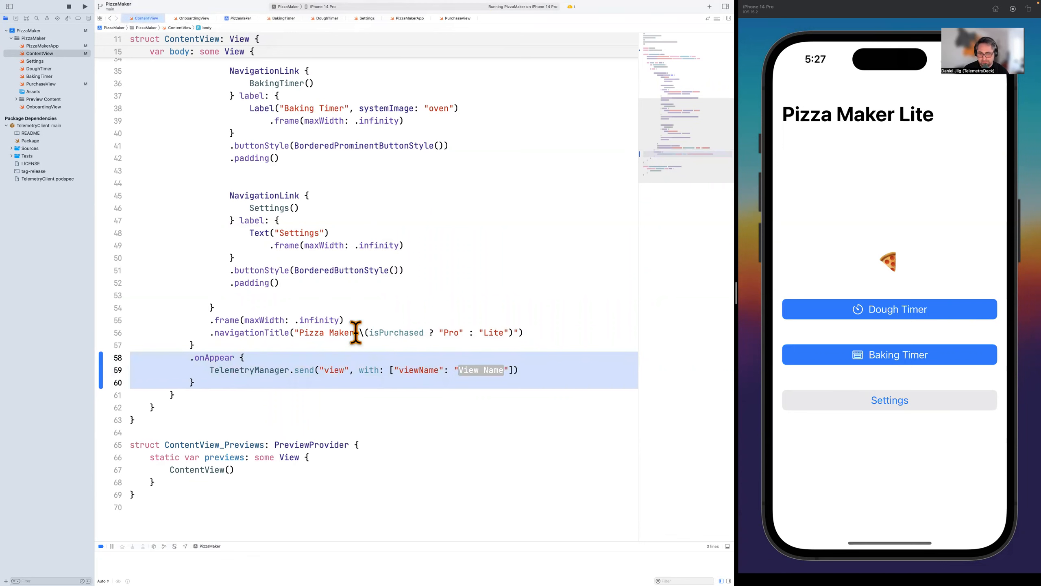
Replace the View Name placeholder in ContentView's view signal with "ContentView"
double_click(333, 370)
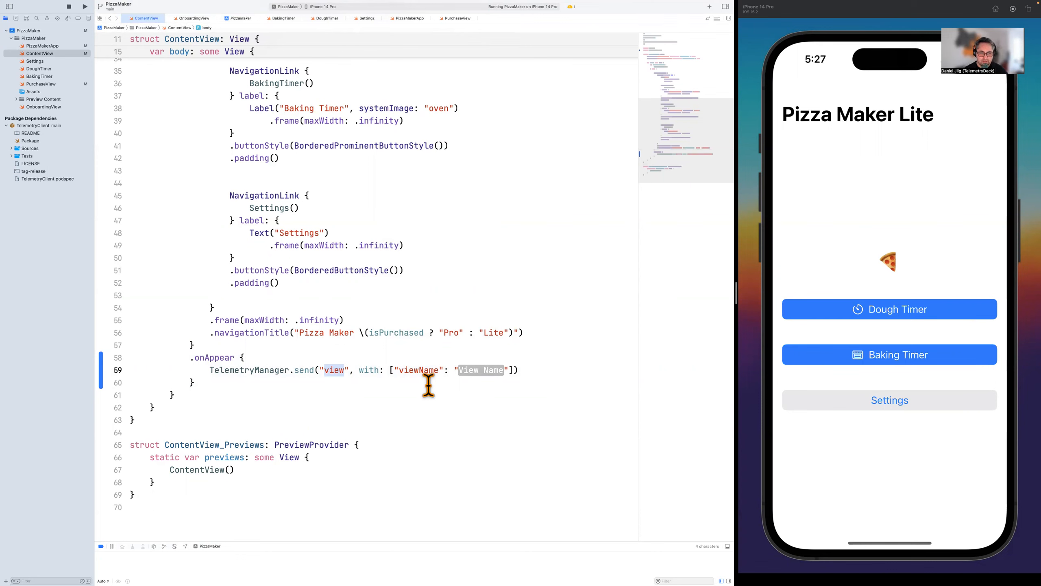
drag(392, 370, 555, 381)
click(537, 372)
click(488, 370)
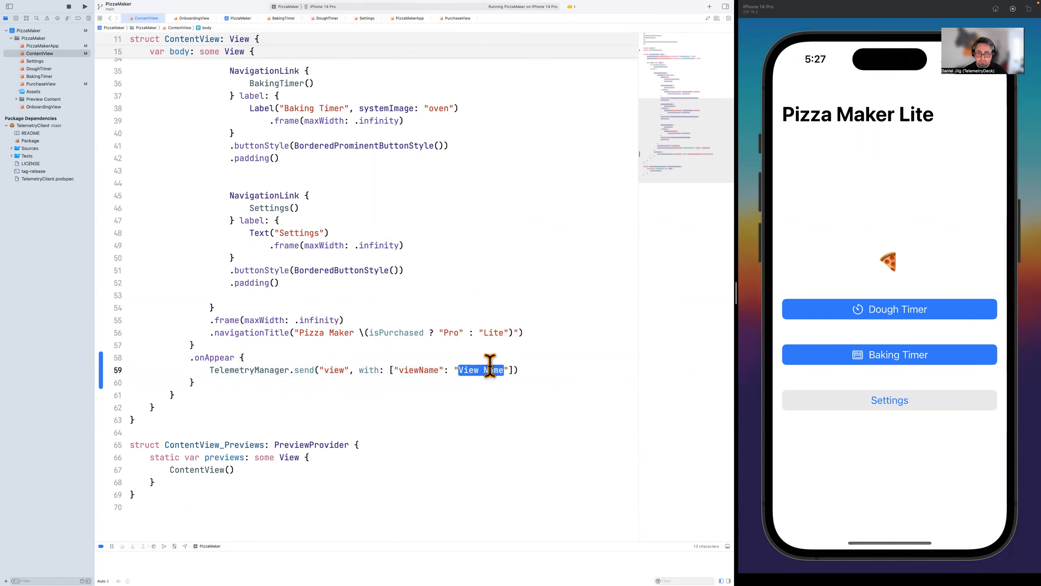
key(alt+Left)
key(alt+shift+Right)
key(alt+shift+Right)
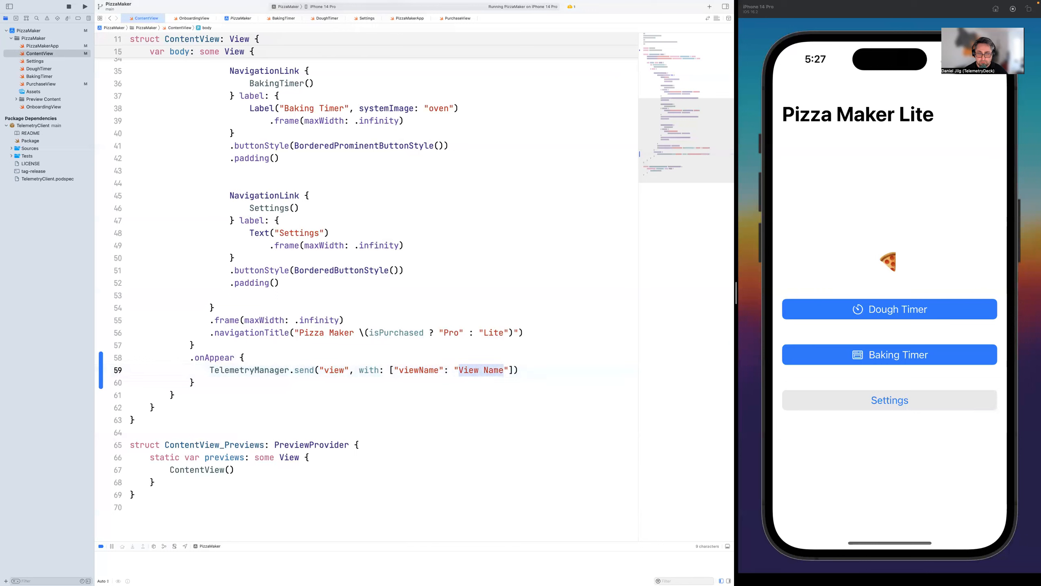
text(ContentView)
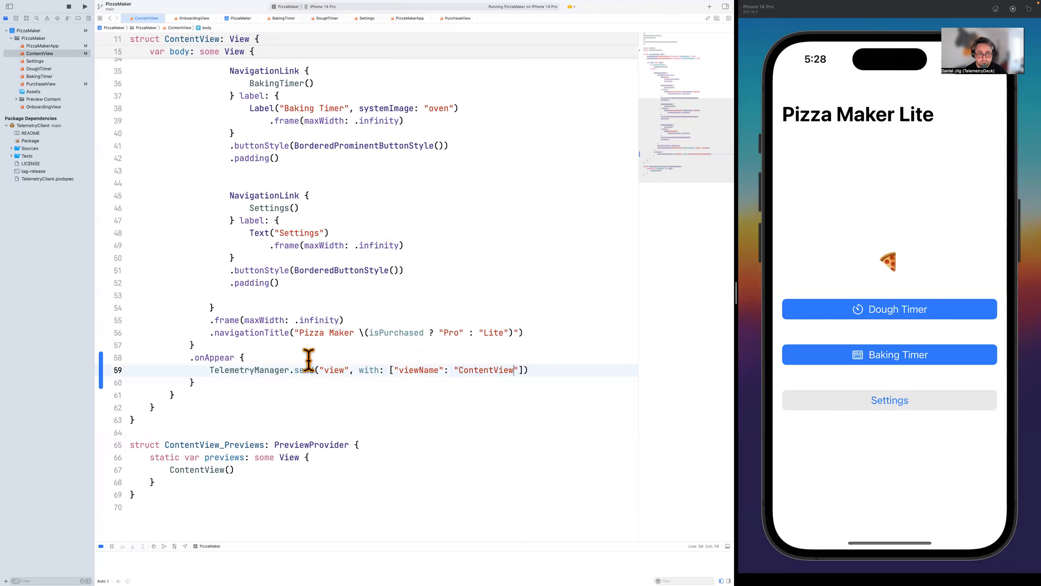
Copy the onAppear block from ContentView and paste it after the Form's closing brace in Settings
drag(208, 378, 208, 348)
key(super+c)
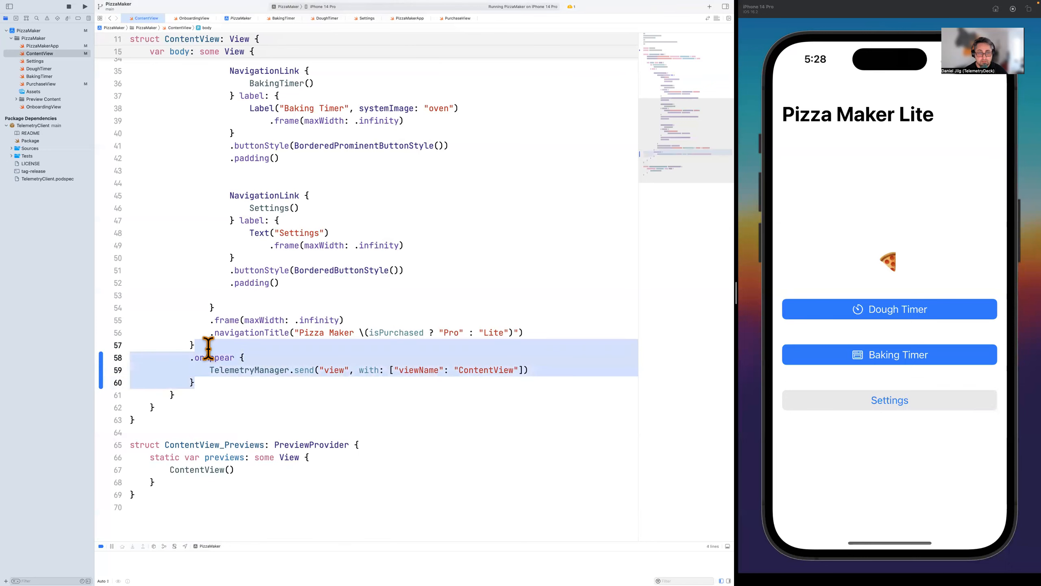
click(44, 62)
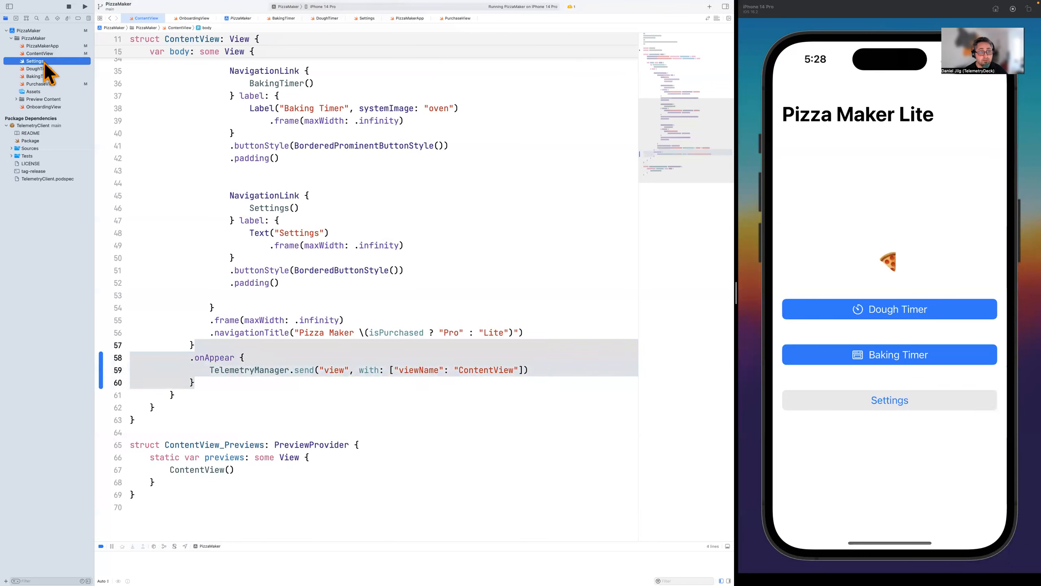
scroll(212, 133, up, 15)
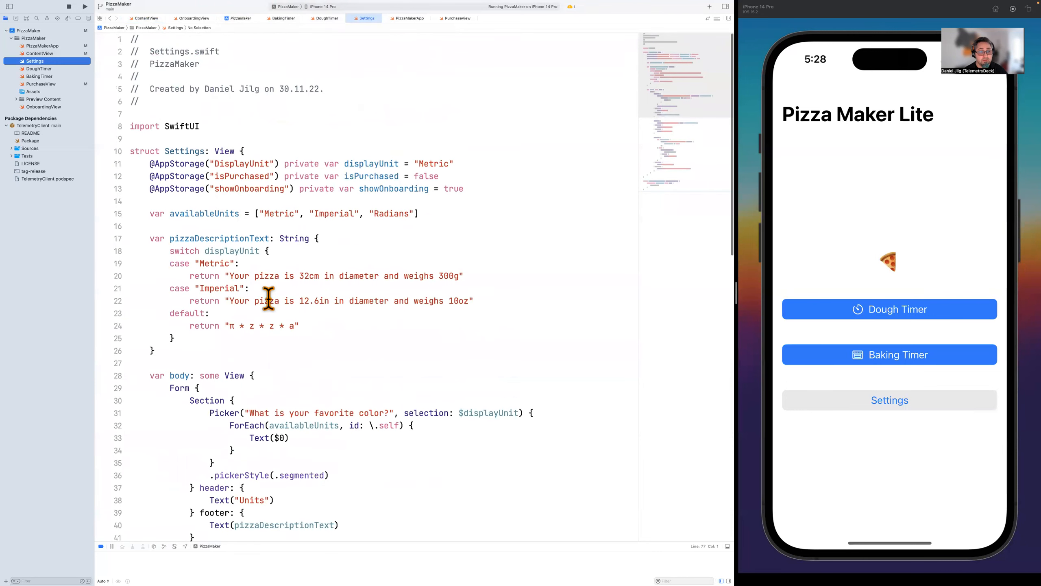
scroll(229, 320, down, 3)
double_click(197, 345)
scroll(198, 344, down, 8)
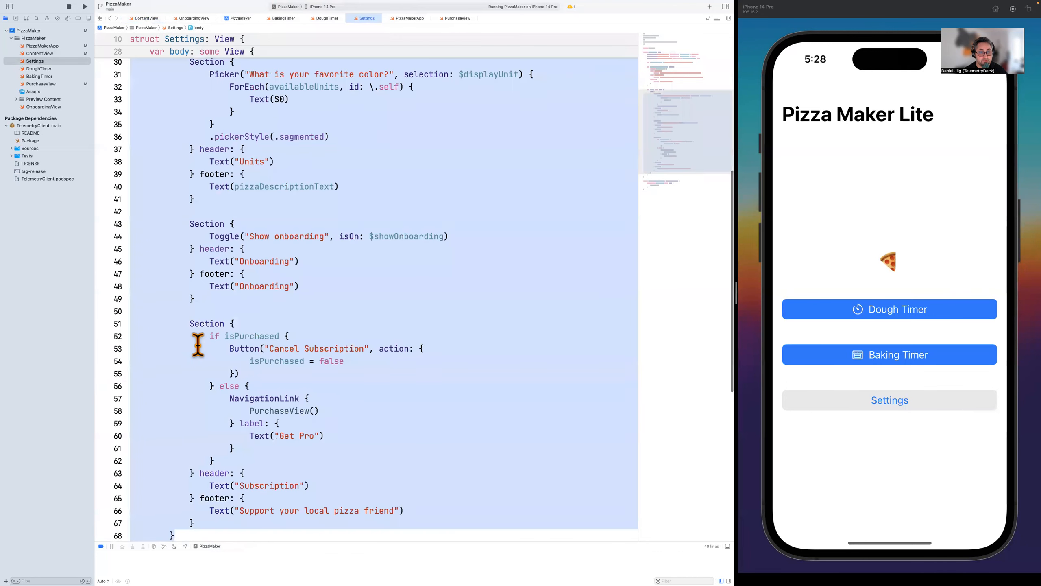
scroll(198, 345, down, 5)
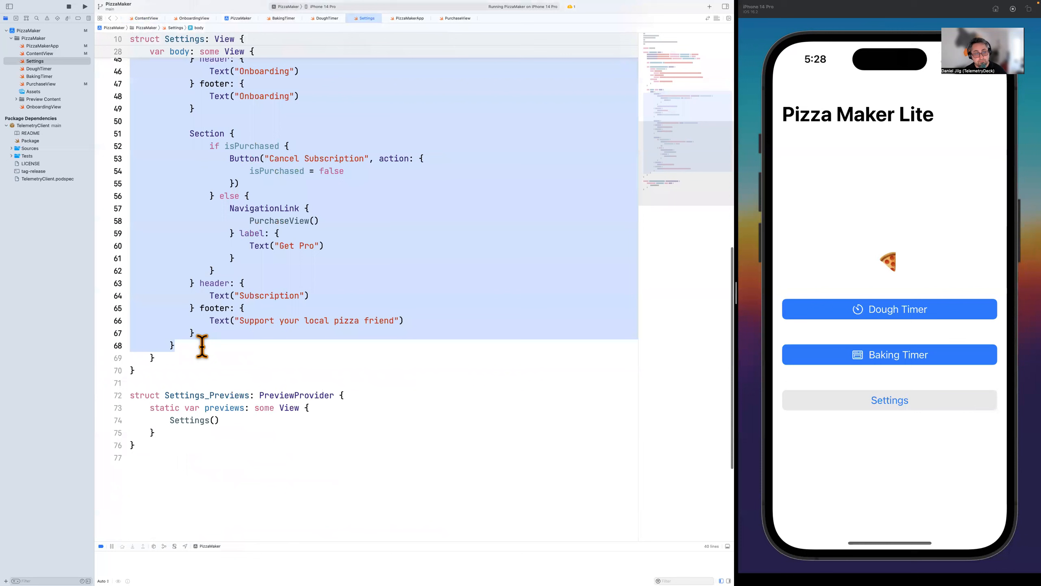
click(202, 346)
key(super+v)
Set the viewName value in the pasted onAppear signal to "Settings"
click(452, 371)
double_click(452, 371)
text(Settings)
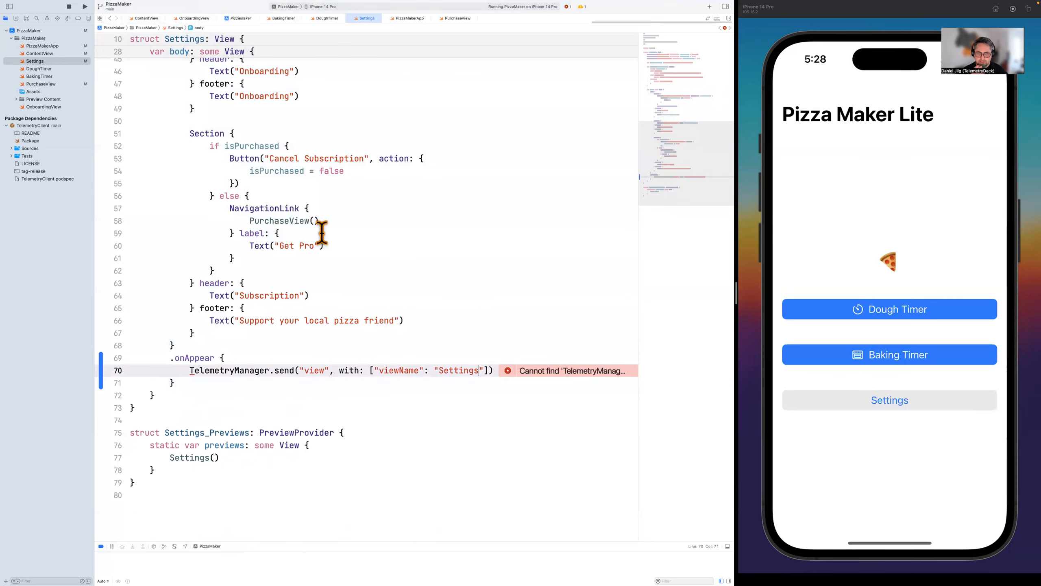
Add "import TelemetryClient" below the SwiftUI import in the Settings file
scroll(322, 233, up, 15)
click(242, 127)
key(Return)
text(mp\\)
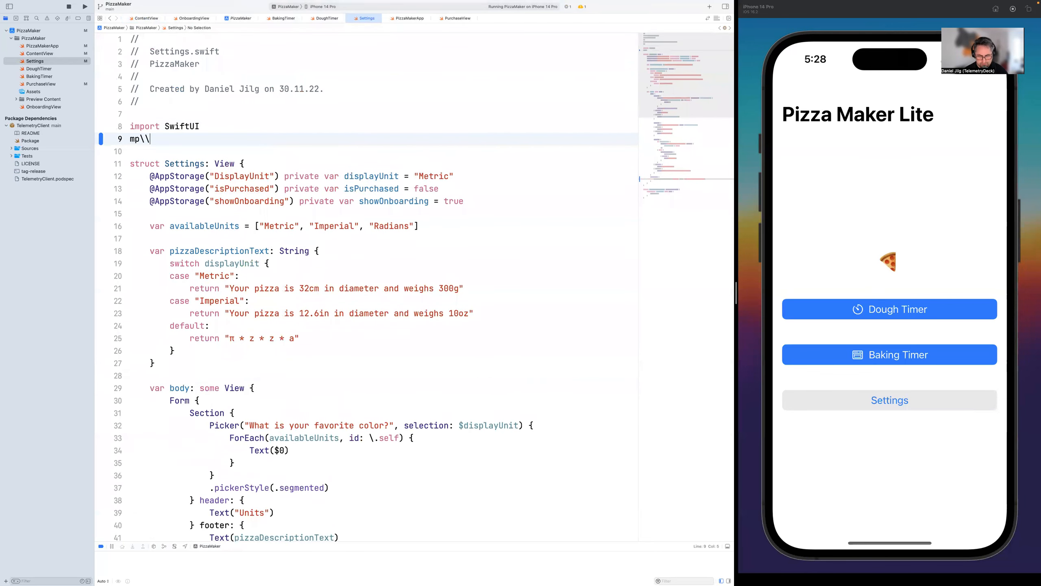
key(BackSpace)
key(BackSpace)
key(BackSpace)
key(BackSpace)
text(imp)
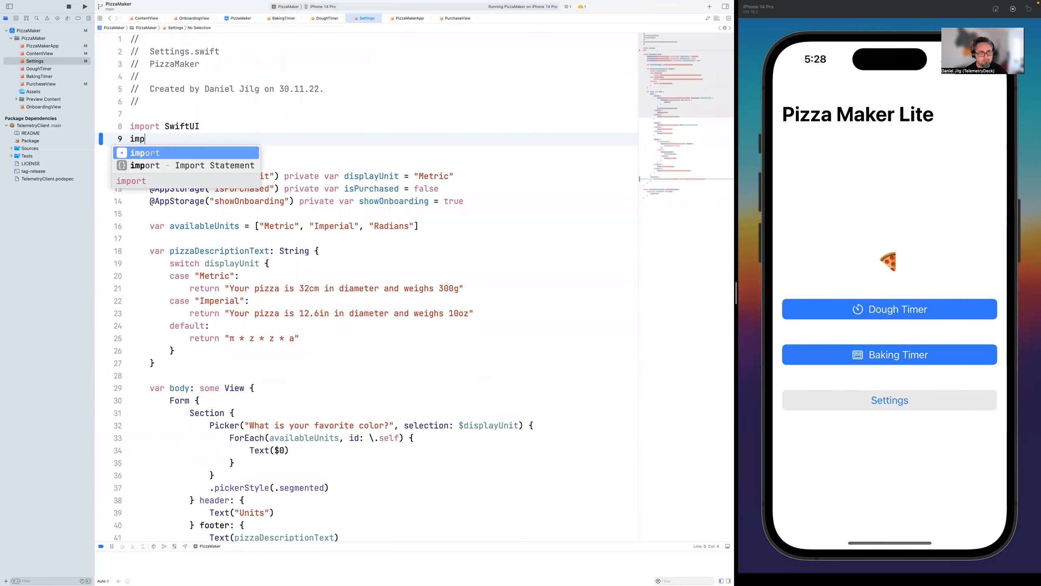
text(ot t )
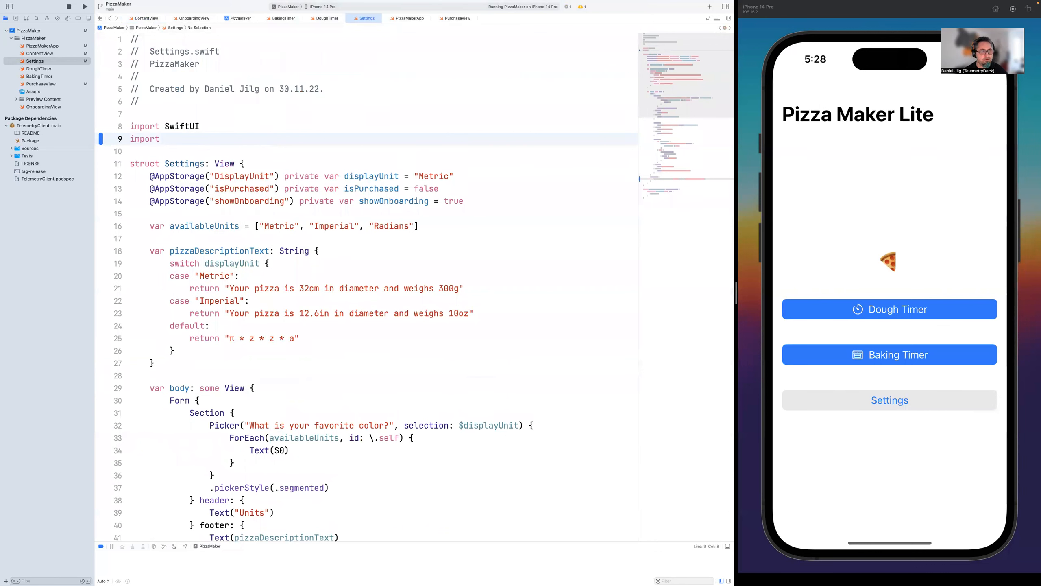
text(TelemetryClient)
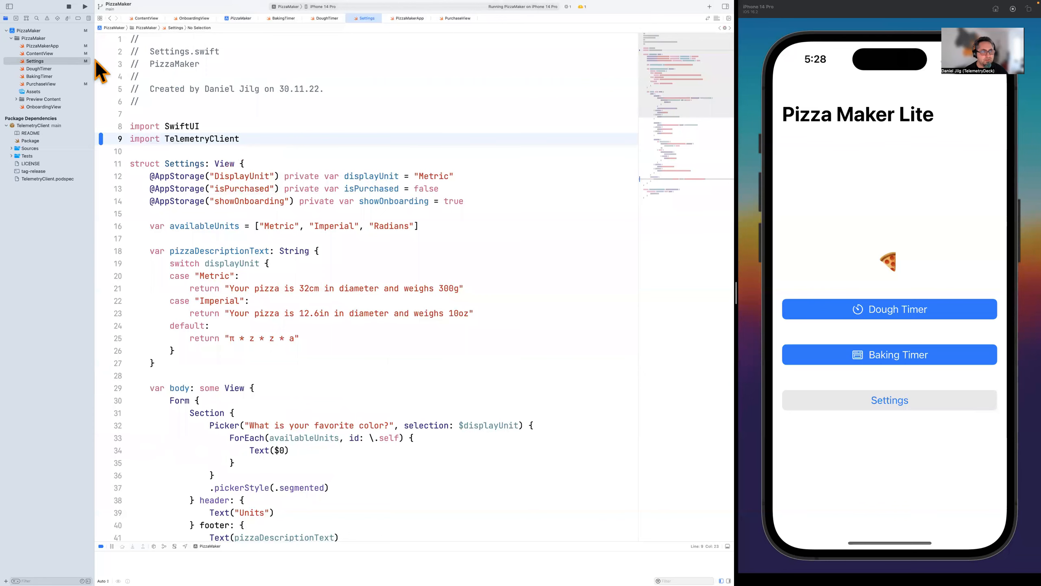
Paste the onAppear view signal block after the closing brace of the main VStack in PurchaseView
click(62, 77)
click(70, 84)
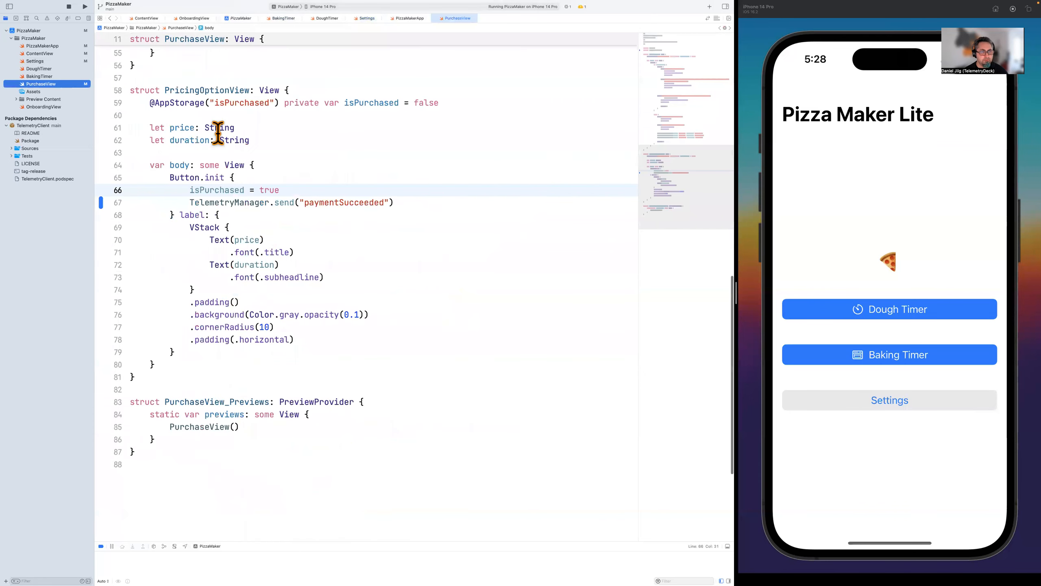
scroll(232, 140, up, 5)
scroll(232, 139, up, 10)
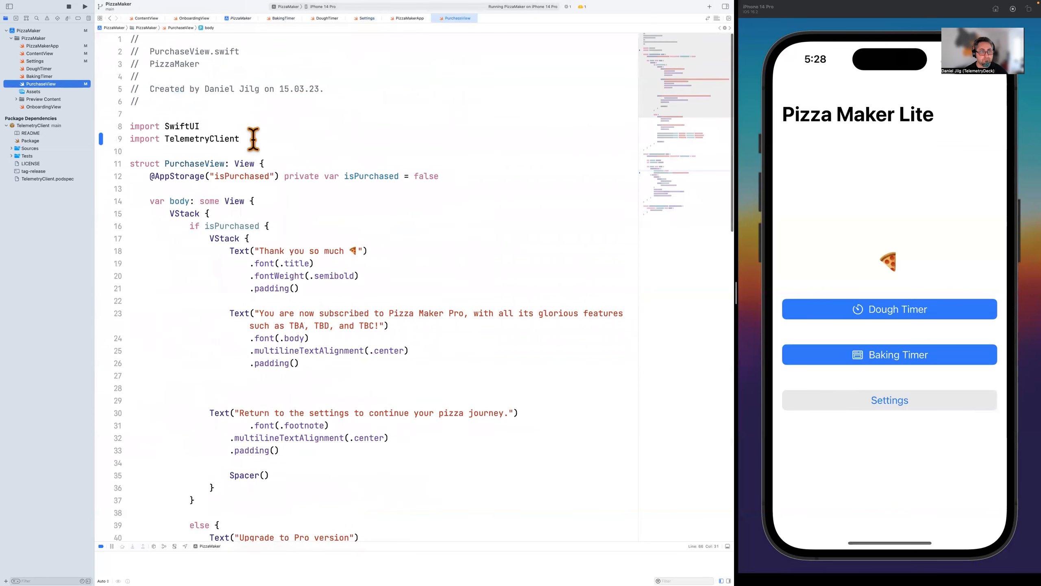
scroll(254, 140, down, 15)
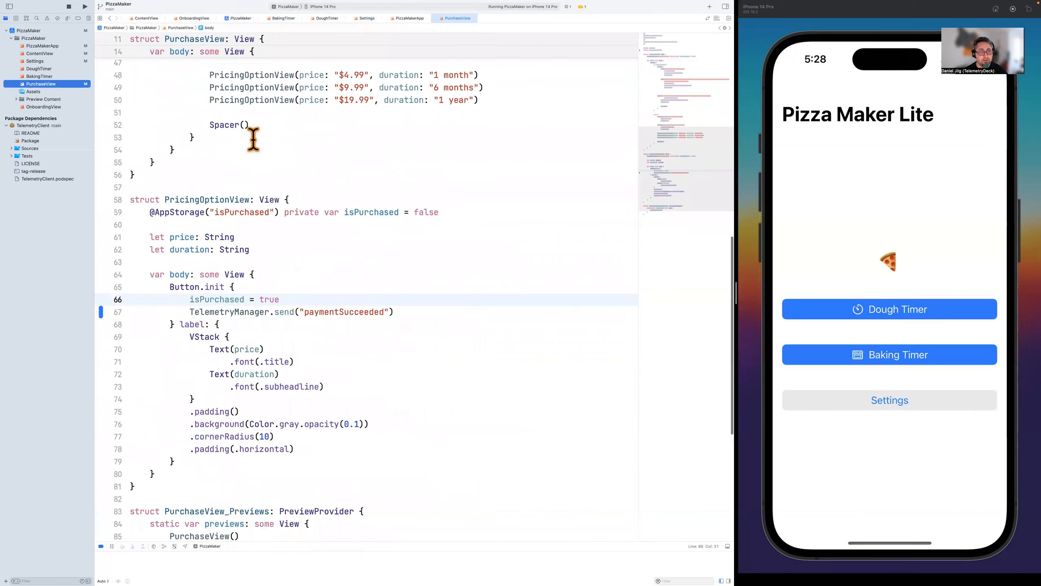
scroll(253, 140, up, 15)
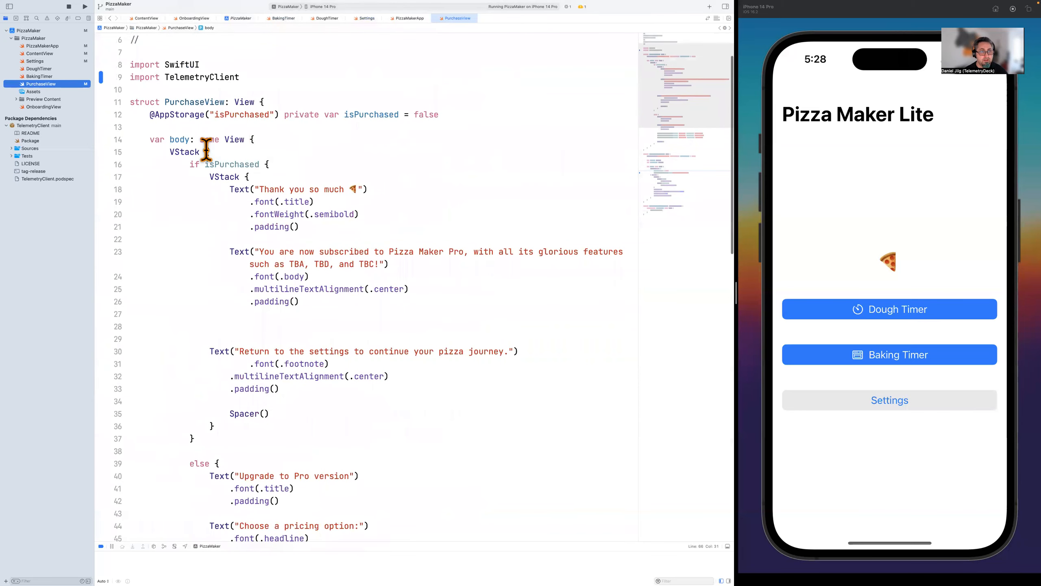
double_click(206, 151)
scroll(236, 168, down, 5)
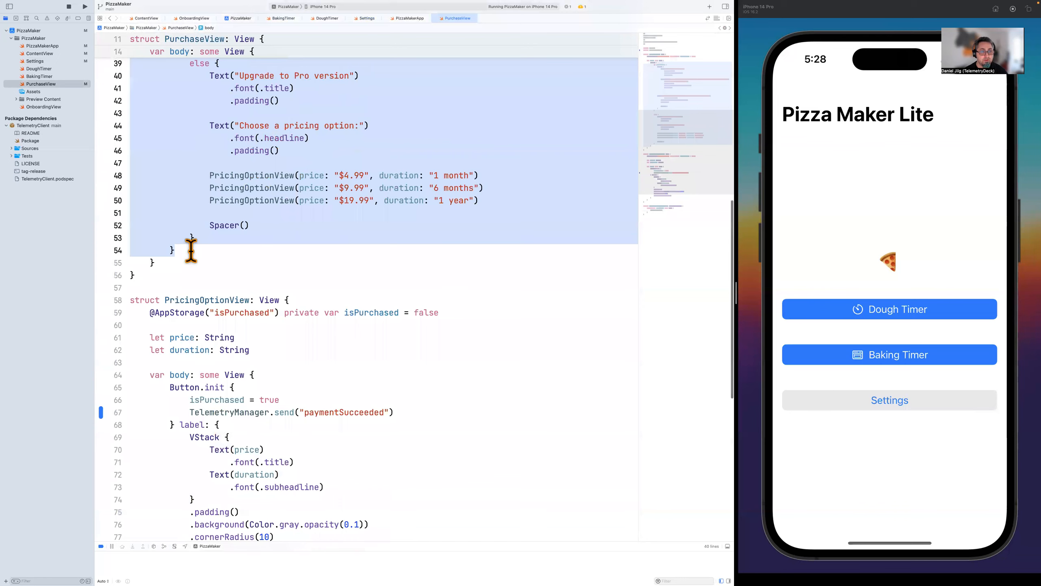
click(186, 250)
text(.onAppear { TelemetryManager.send("view", with: ["viewName": "ContentView"]) })
Set the pasted signal's viewName to "PurchaseView" and remove the blank line above .onAppear
double_click(473, 287)
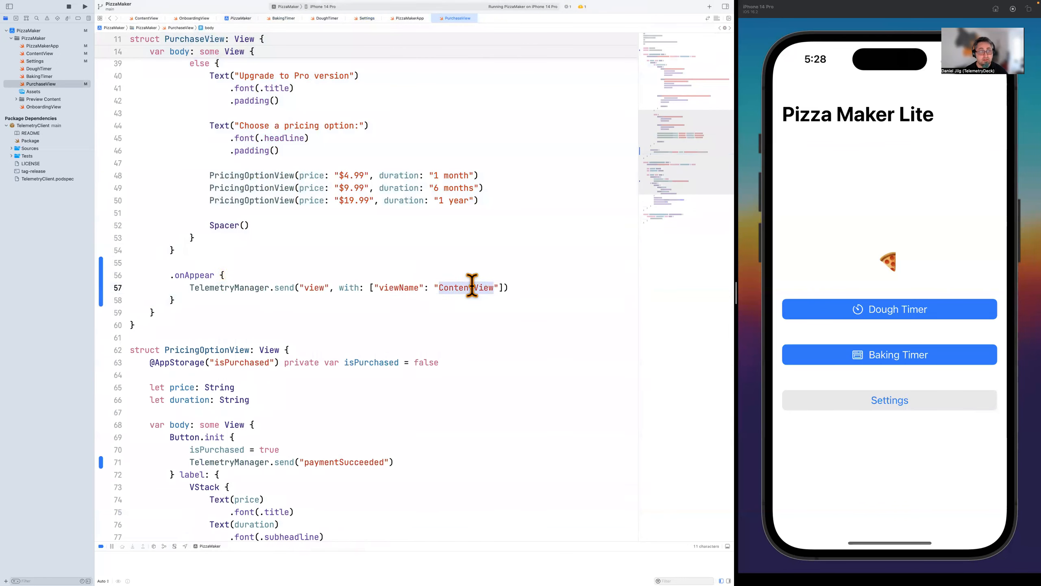
text(Pr)
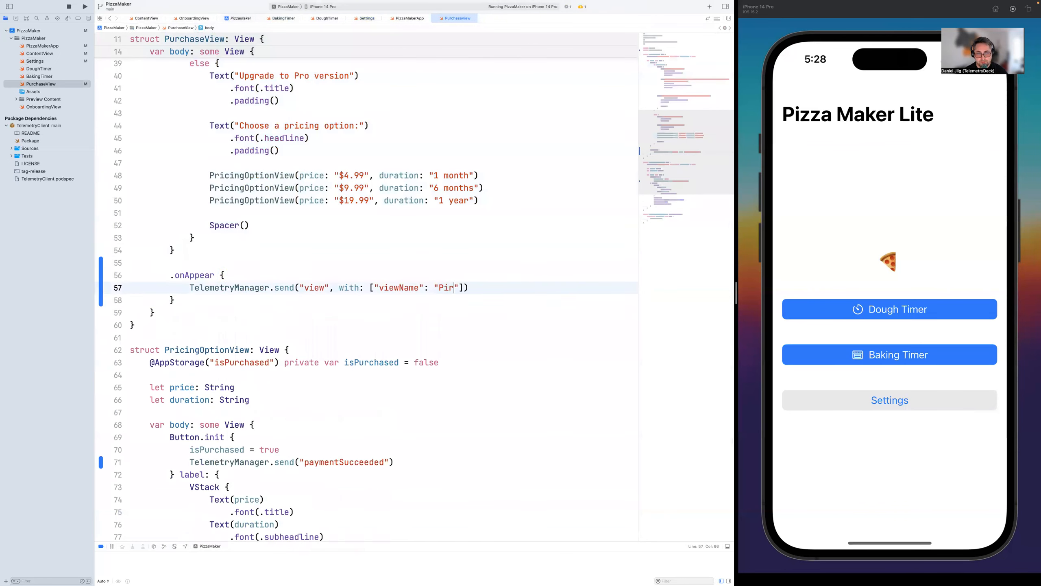
text(urchase)
key(Up)
key(Up)
key(BackSpace)
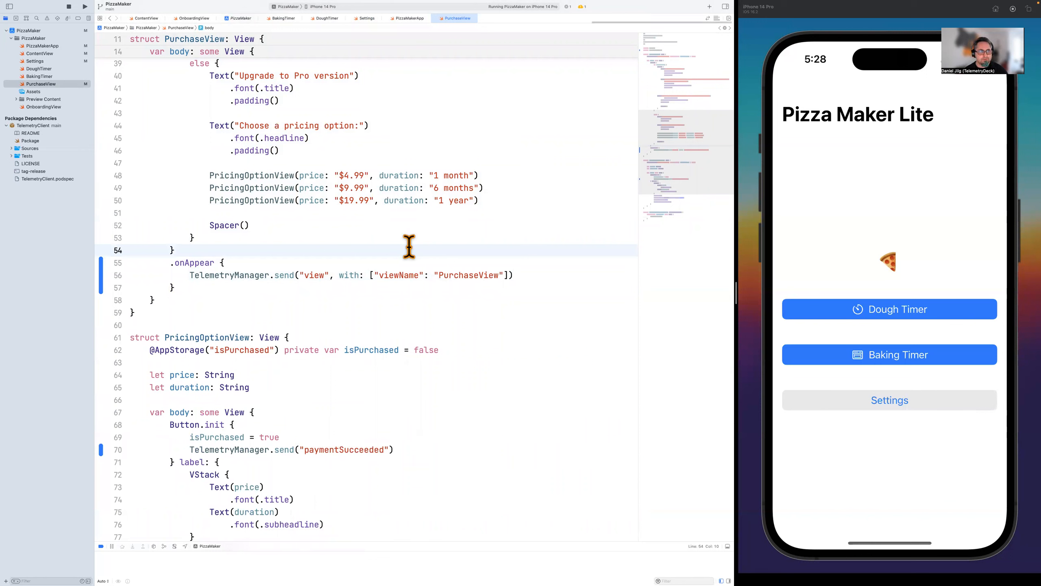
scroll(331, 132, up, 4)
click(331, 132)
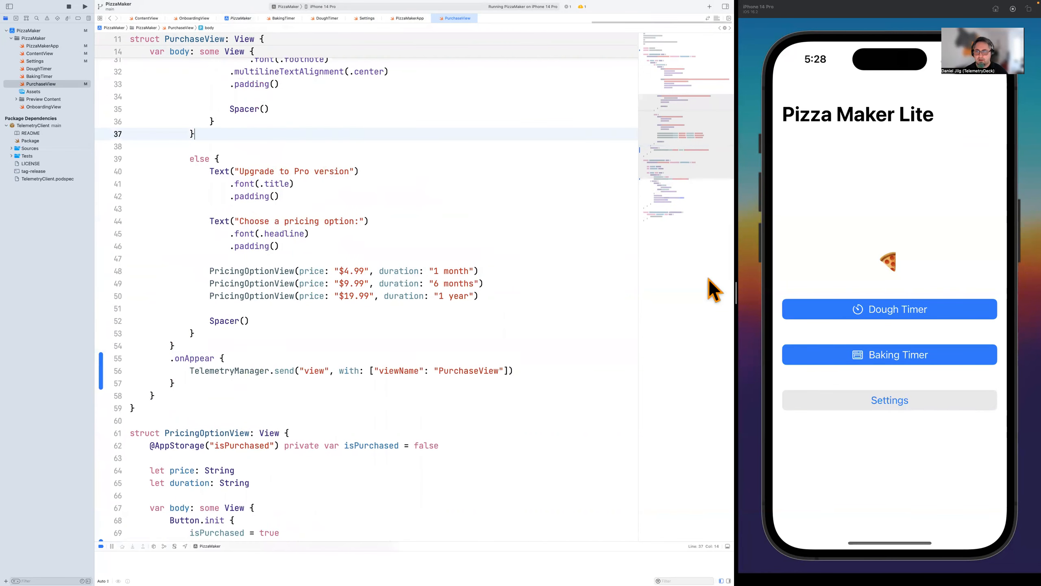
Delete the PizzaMaker app from the iPhone simulator and finish editing the home screen
click(825, 250)
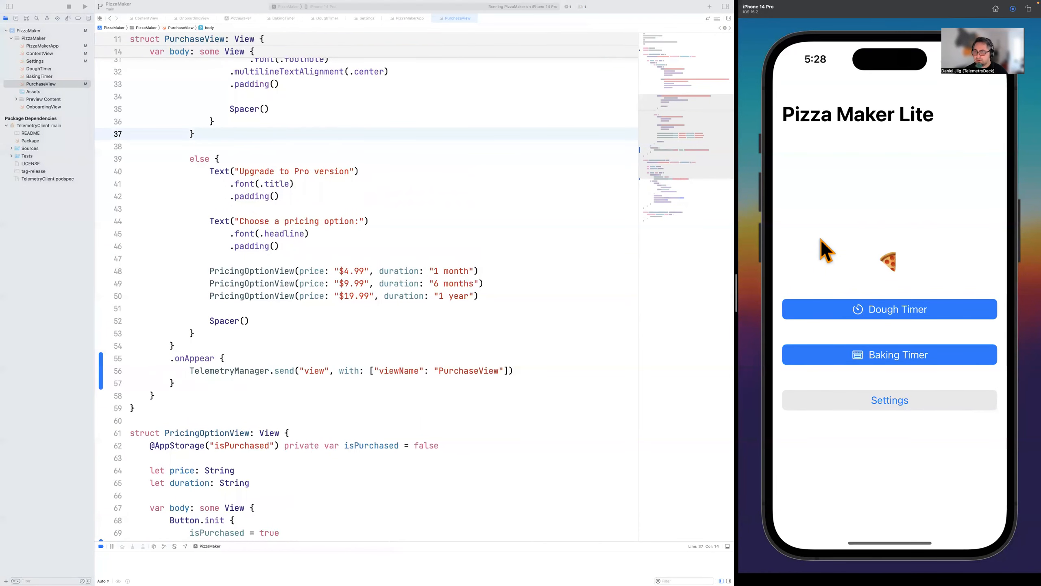
key(super+shift+h)
click(871, 179)
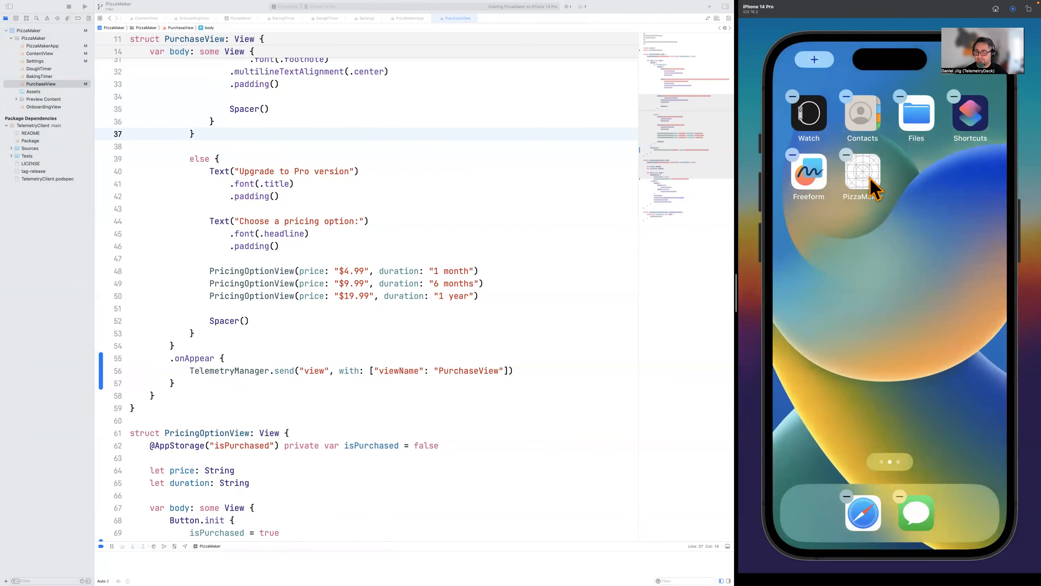
click(847, 153)
click(903, 316)
click(939, 334)
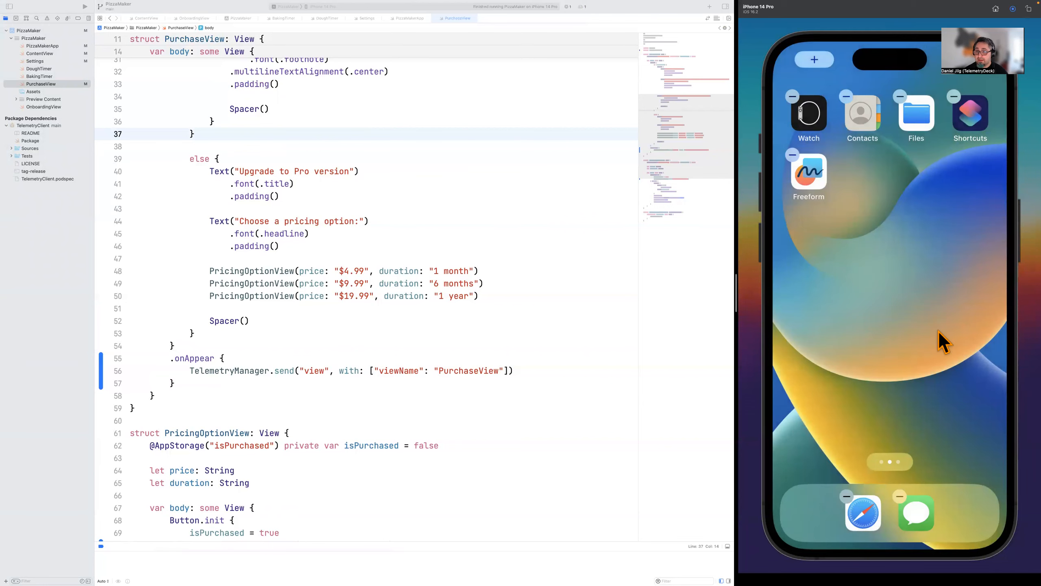
click(967, 59)
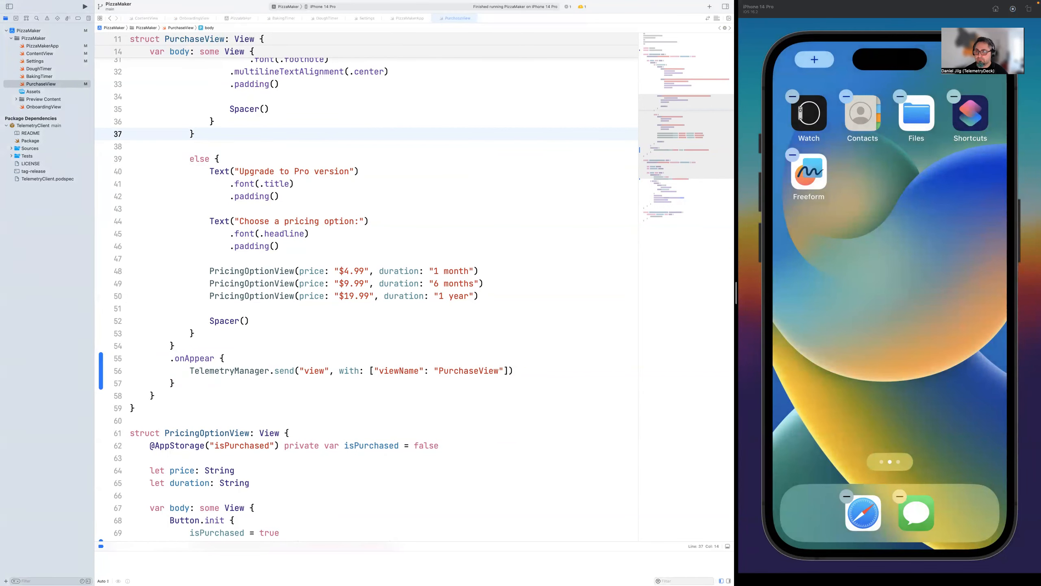
drag(982, 80, 991, 88)
click(971, 55)
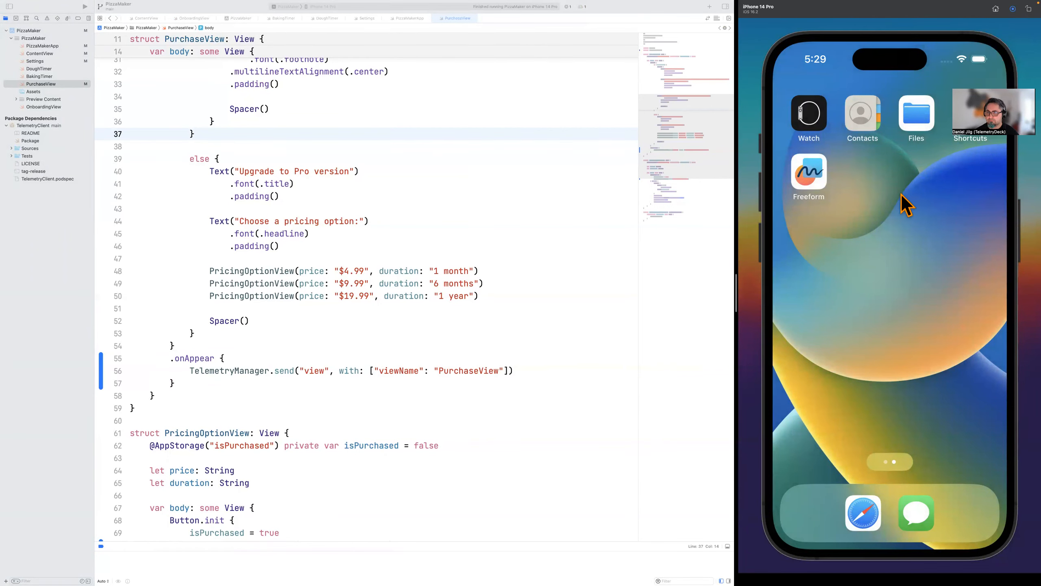
Build and run PizzaMaker, skip onboarding, visit Settings and Get Pro, and return to the main screen without purchasing
click(402, 134)
key(super+r)
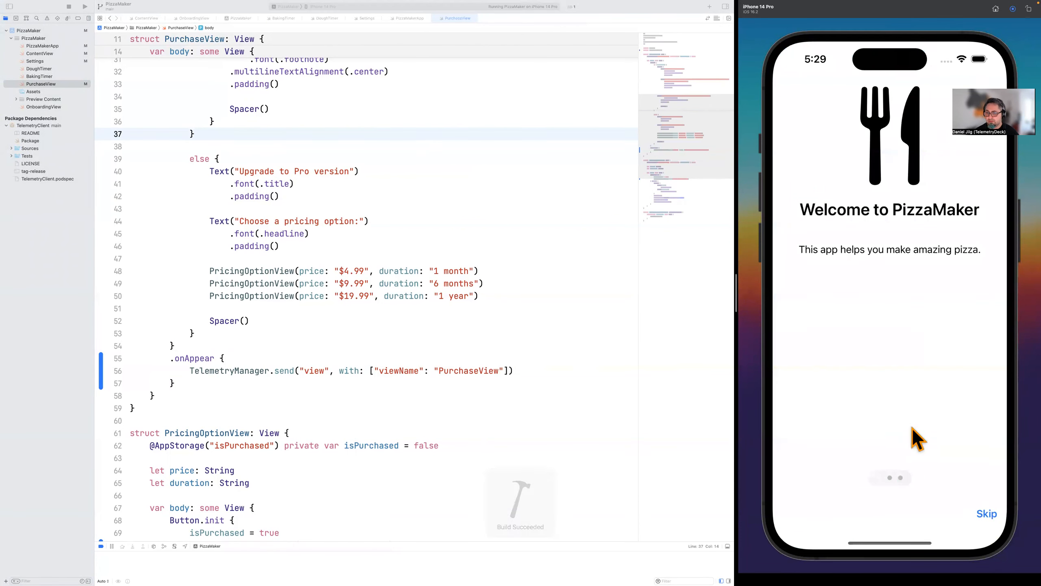
click(987, 514)
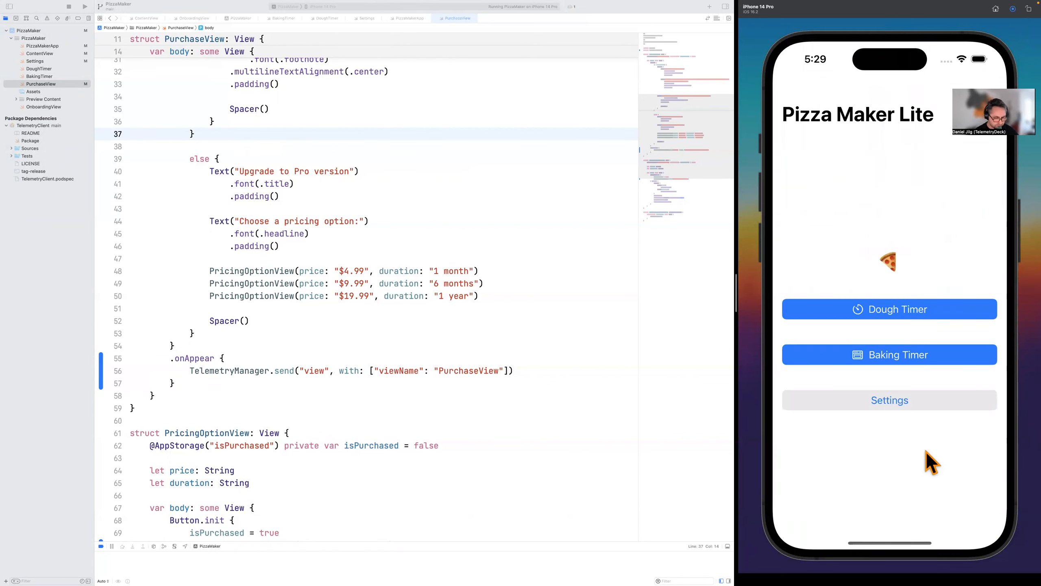
click(887, 399)
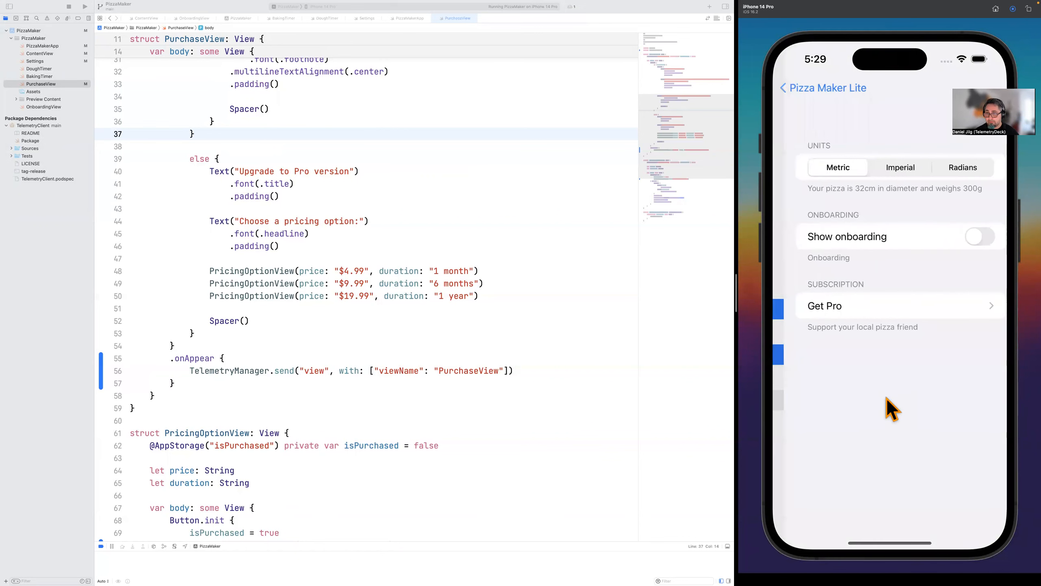
click(841, 304)
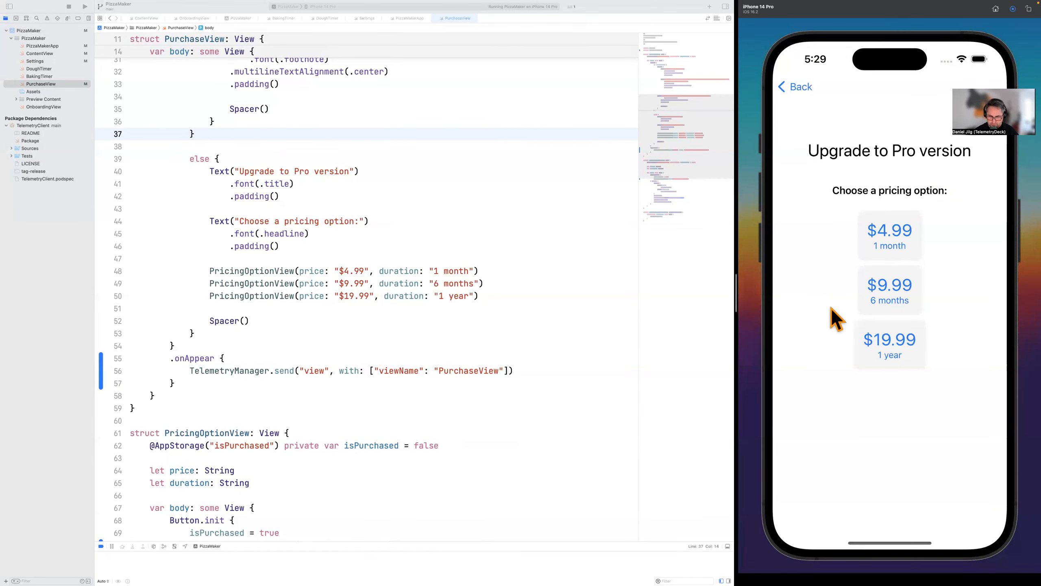
click(792, 82)
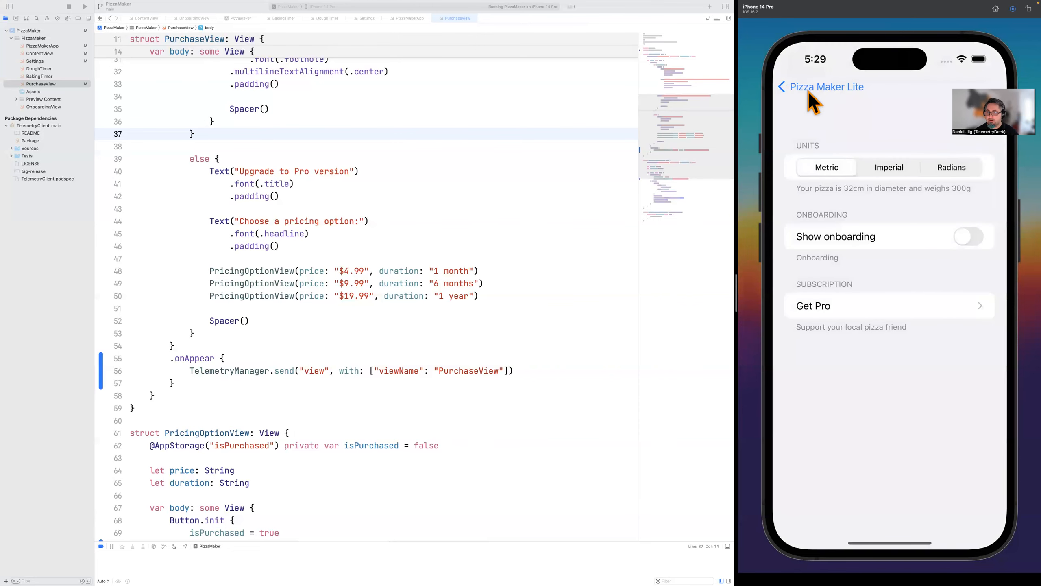
click(809, 88)
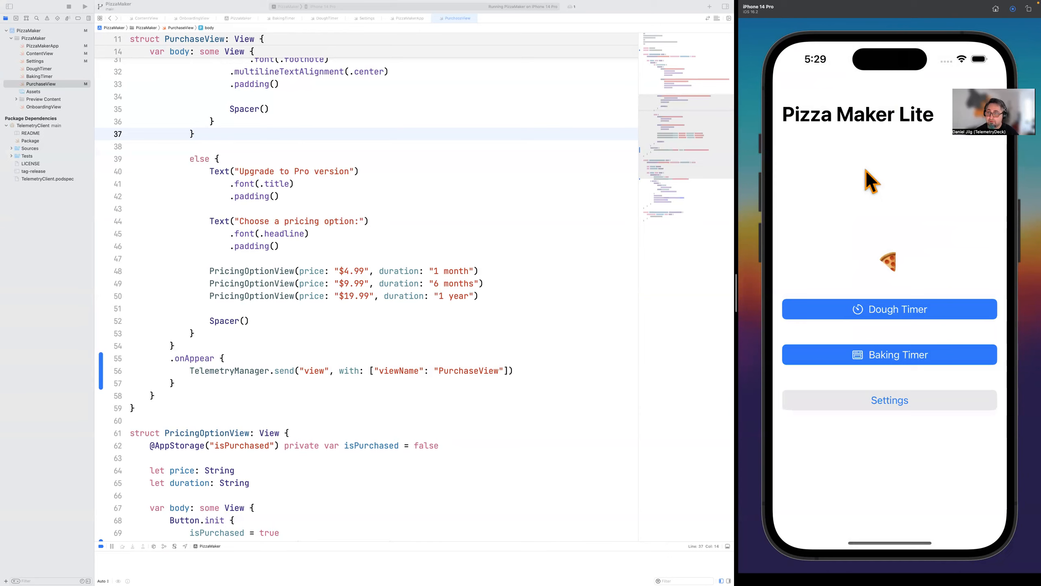
Return to the simulator's home screen and delete PizzaMaker again for another fresh install
key(super+shift+h)
drag(863, 171, 862, 171)
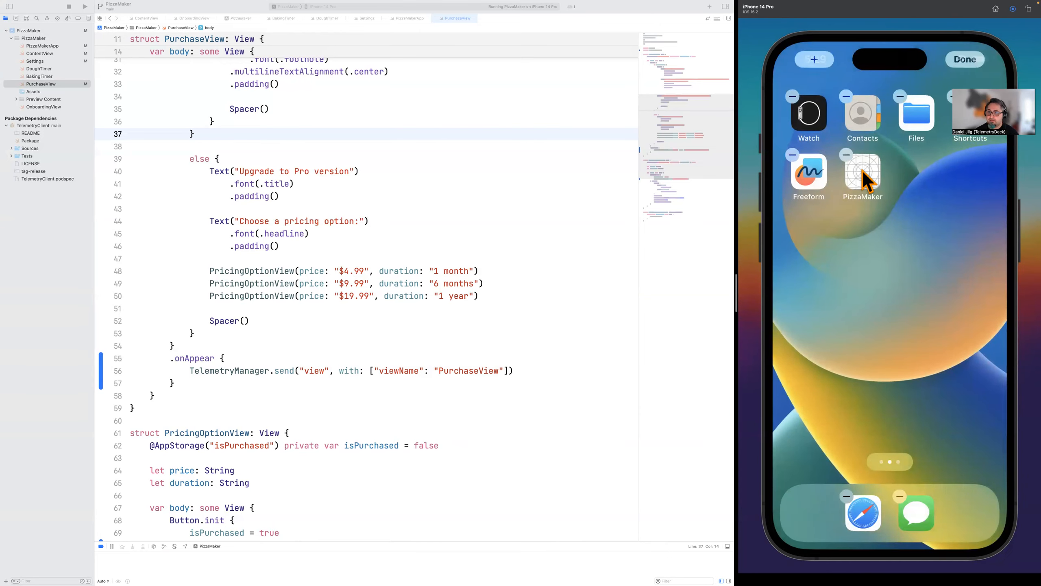
click(846, 155)
click(910, 307)
click(927, 332)
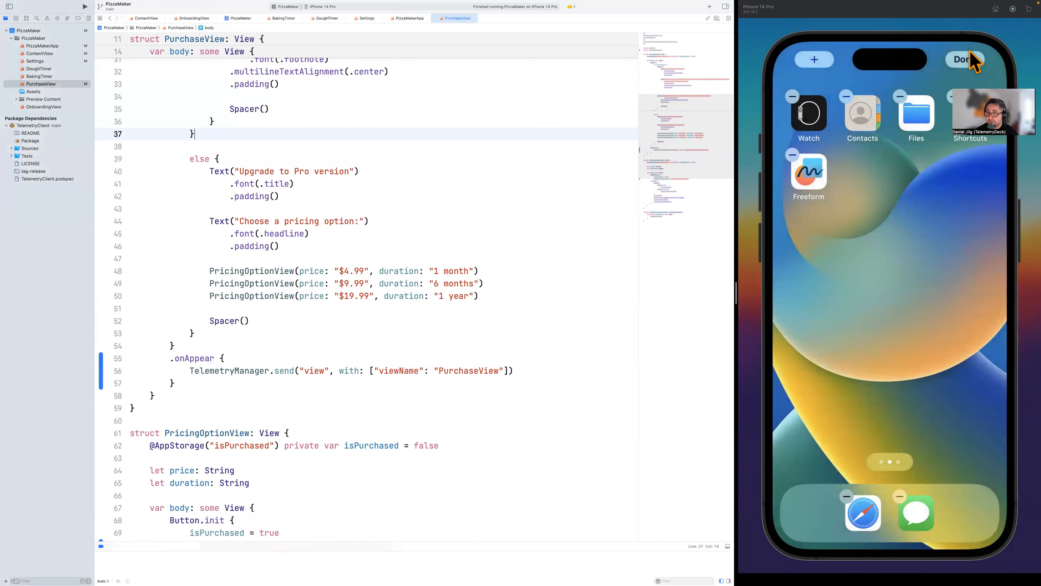
Rebuild and run PizzaMaker, skip onboarding, purchase the $19.99 one-year option under Get Pro, and return to Settings
click(465, 154)
key(super+r)
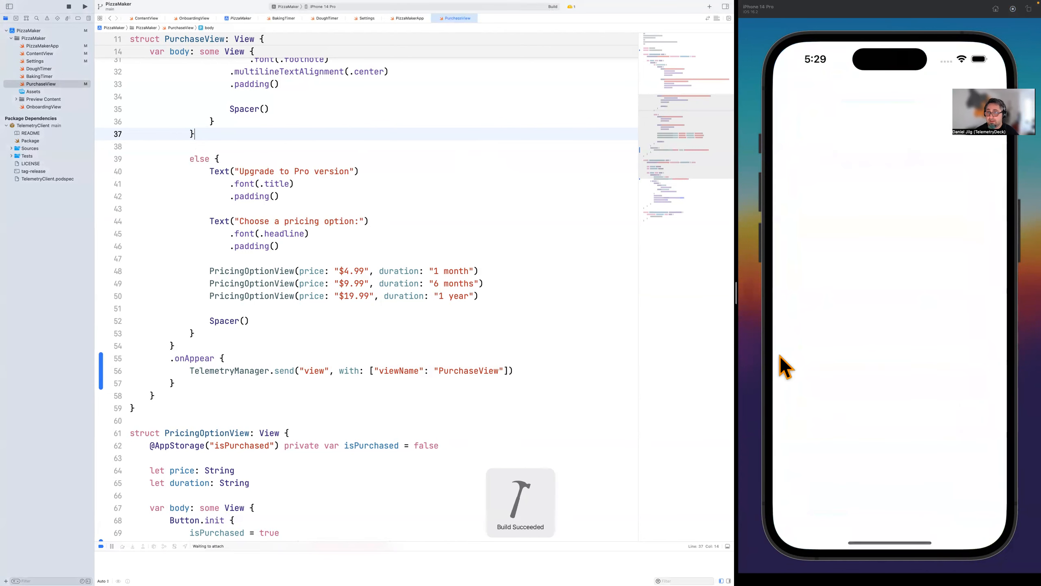
click(991, 513)
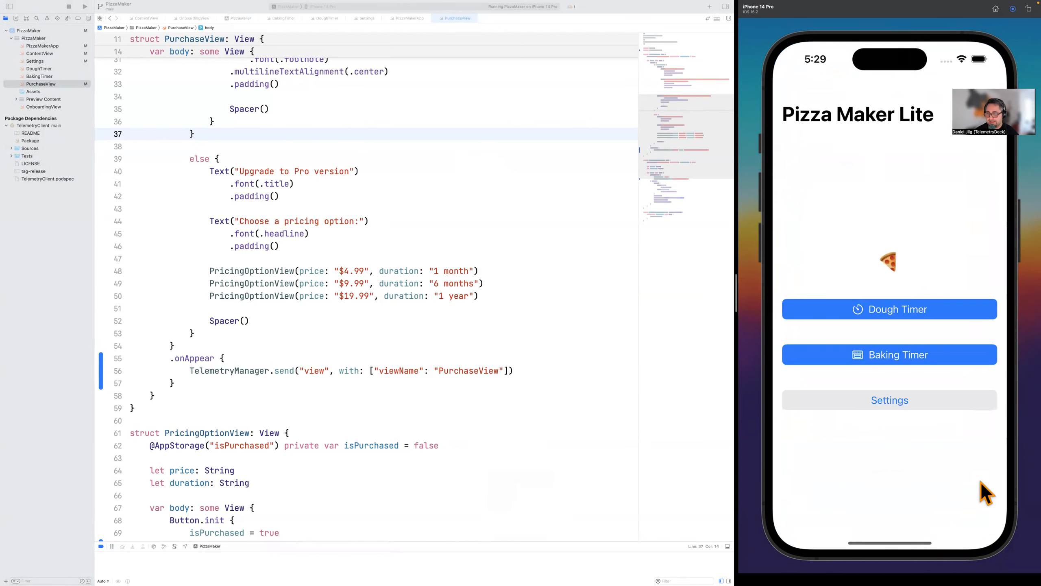
click(895, 393)
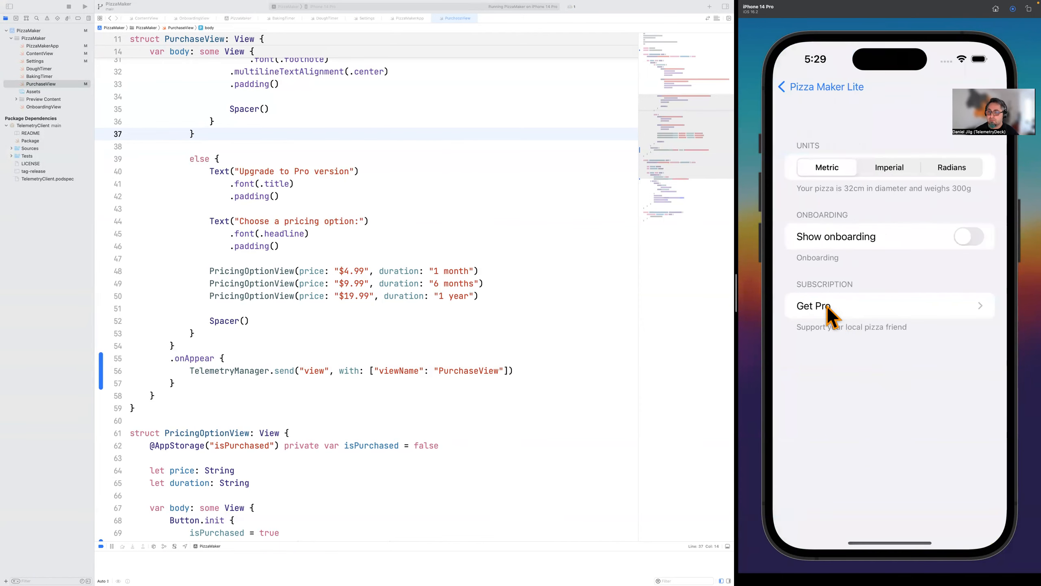
click(822, 304)
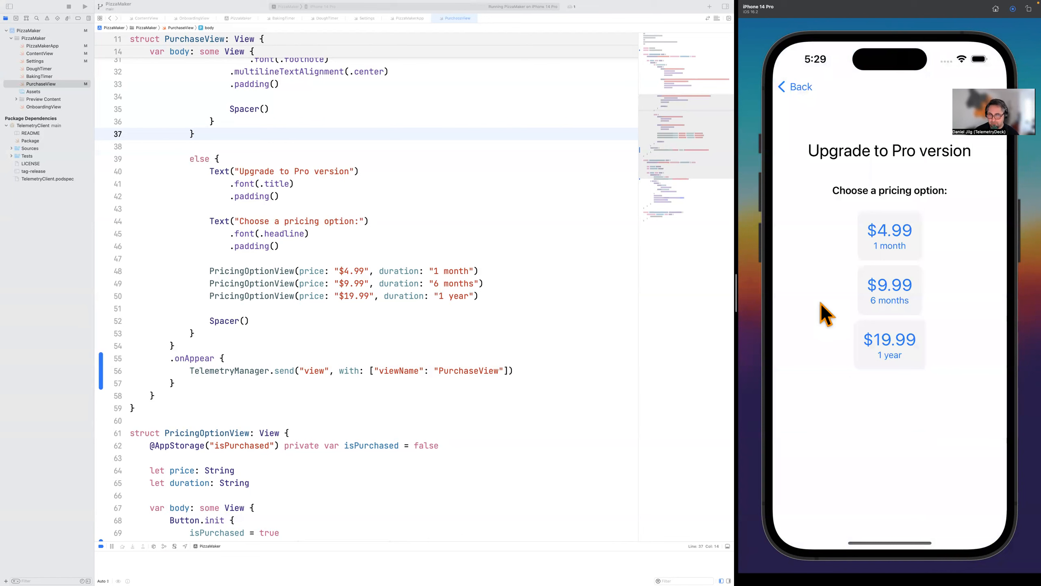
click(895, 344)
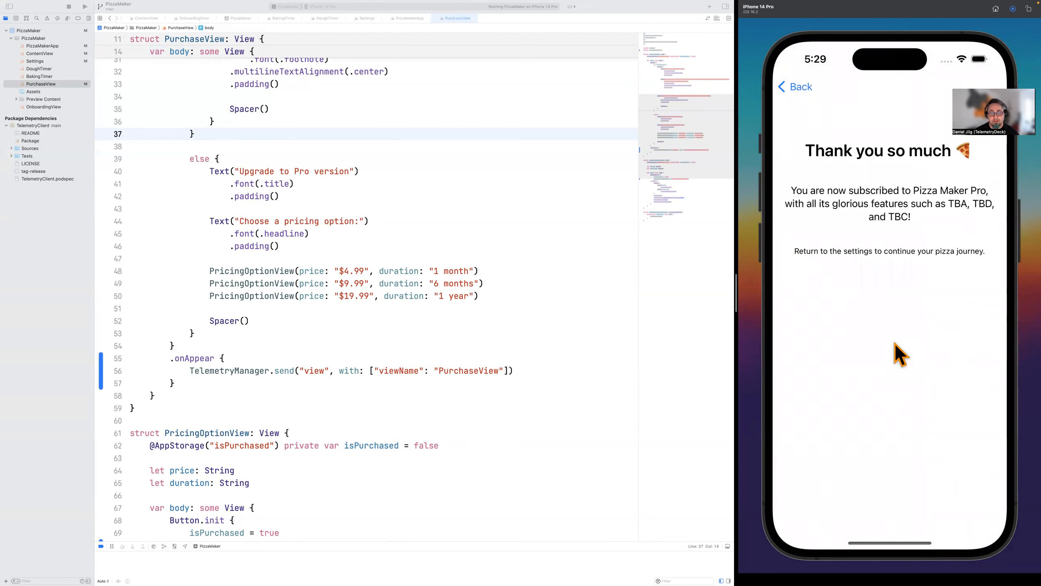
click(797, 85)
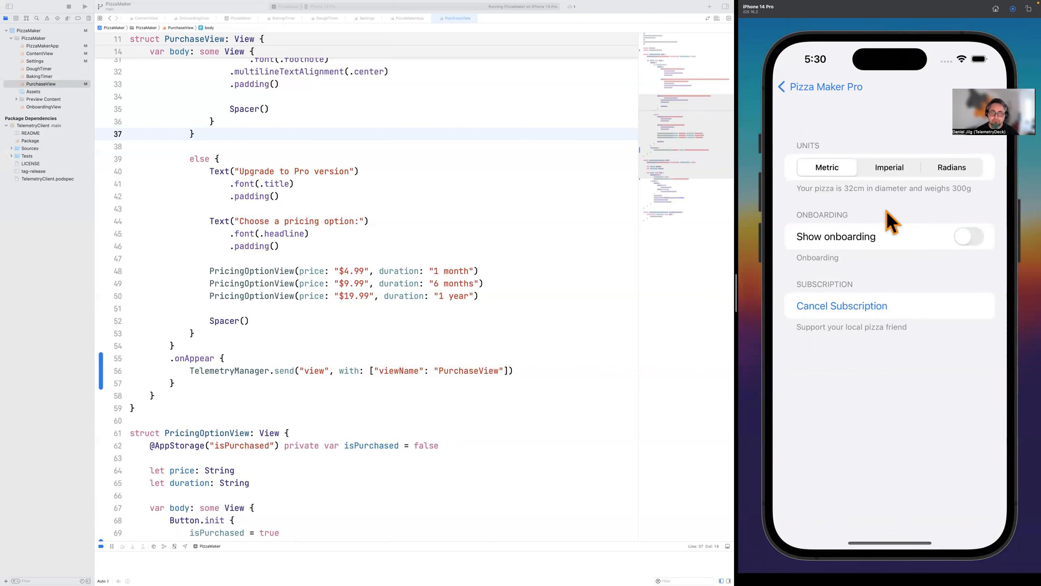
Switch to the TelemetryDeck dashboard and create a new insight from the Empty Funnel template in the Pro Funnels group
key(super+Tab)
key(super+Tab)
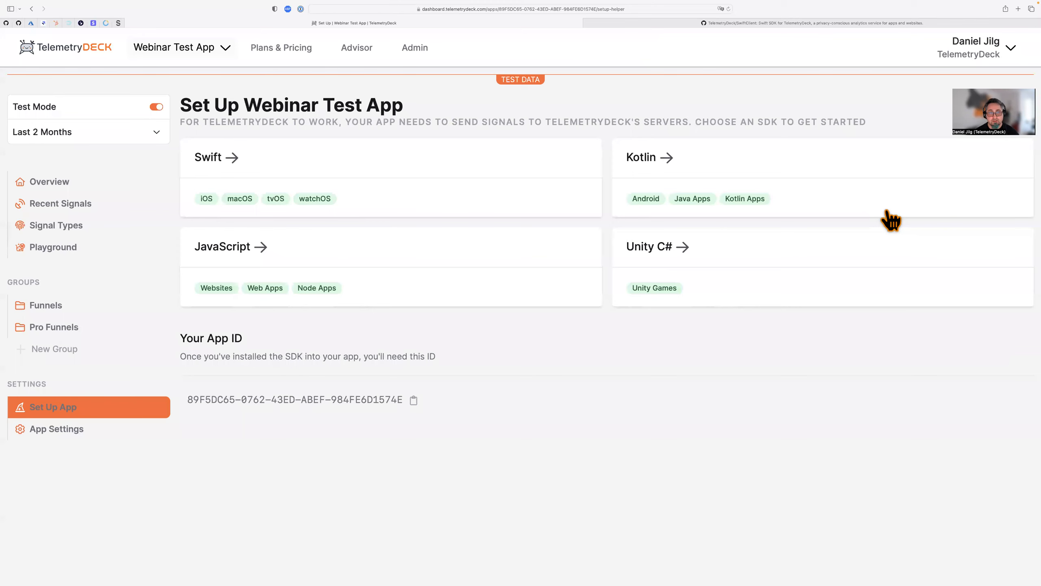
click(55, 324)
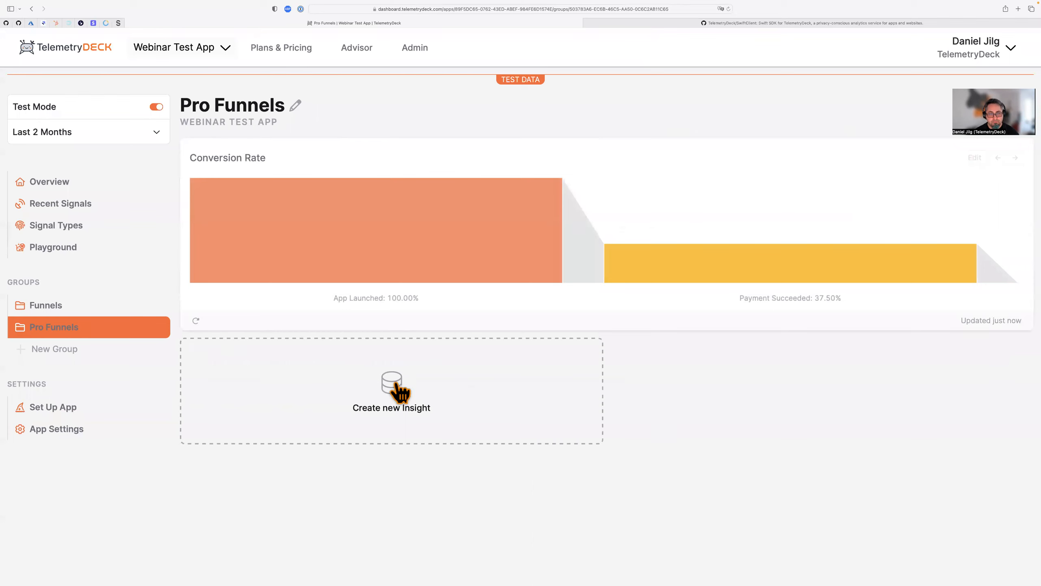
click(397, 386)
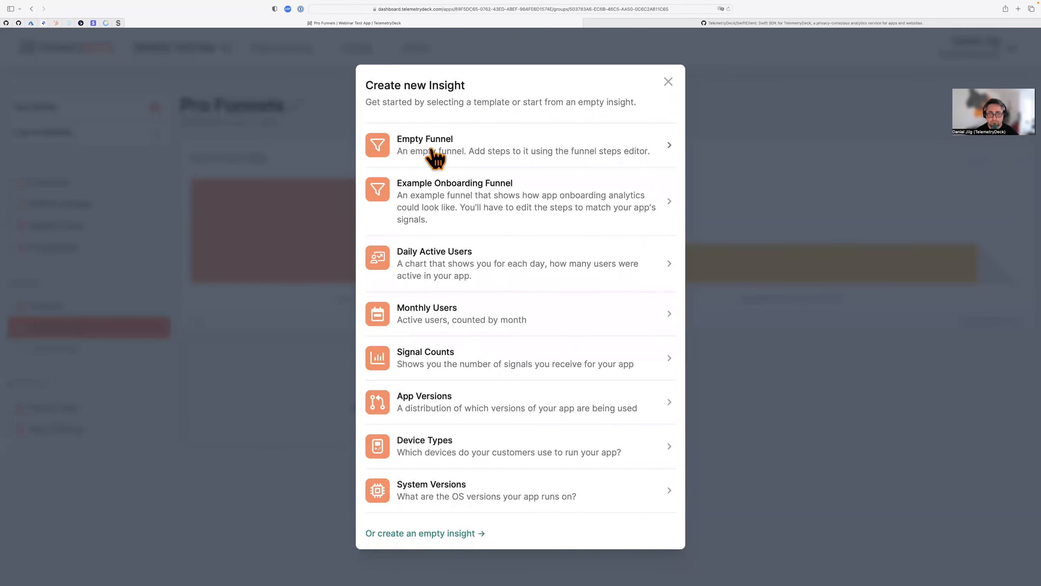
click(436, 161)
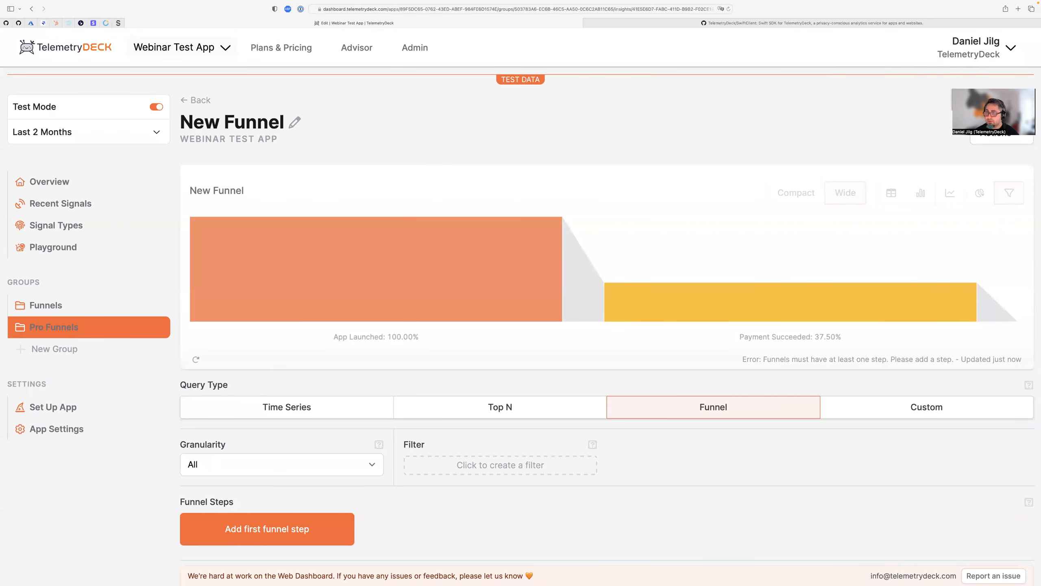
Rename the new funnel insight to "Payment Flow"
click(988, 132)
click(971, 158)
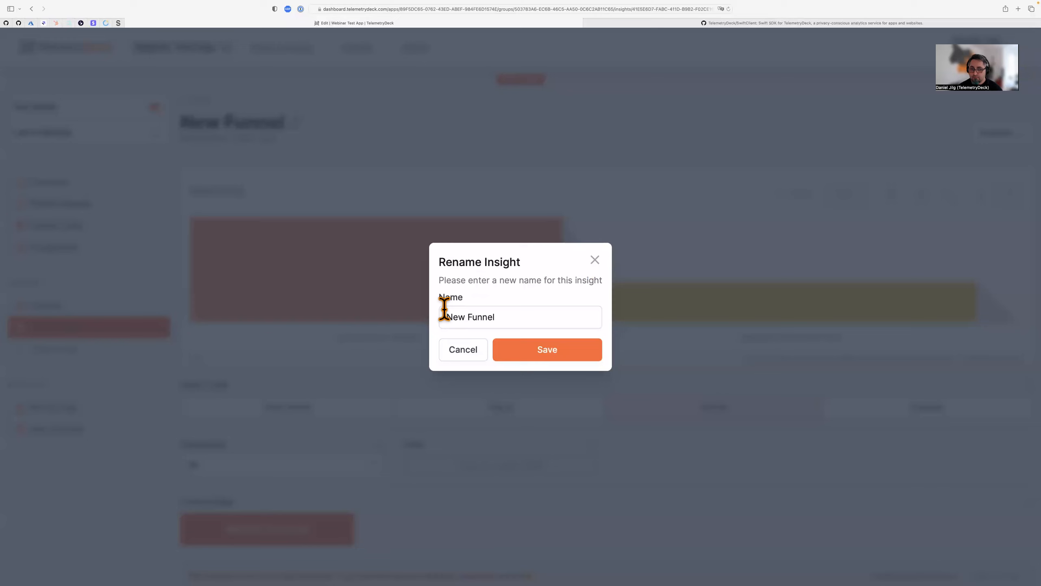
triple_click(476, 316)
text(Payment Flow)
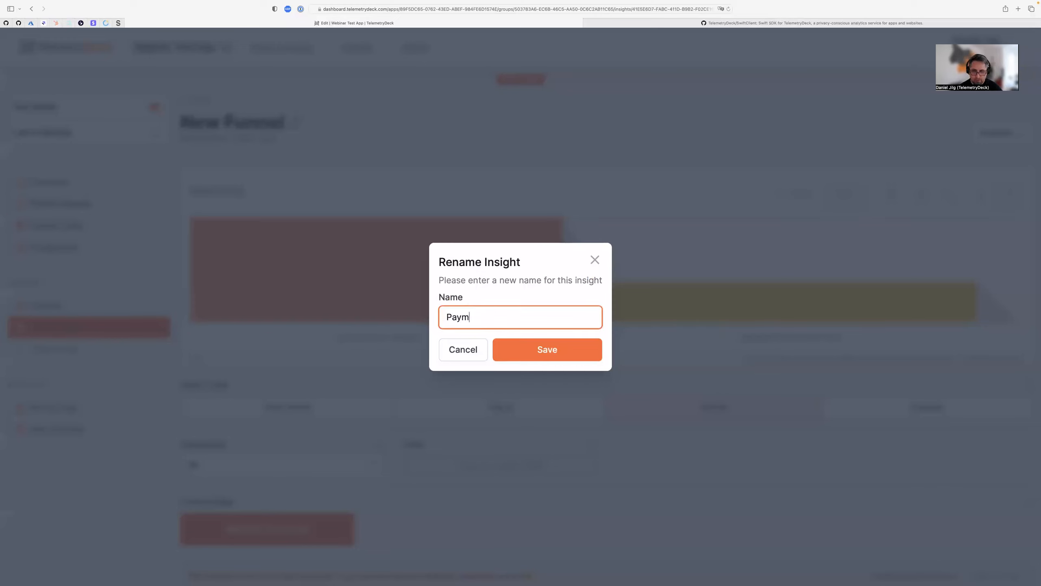
click(549, 351)
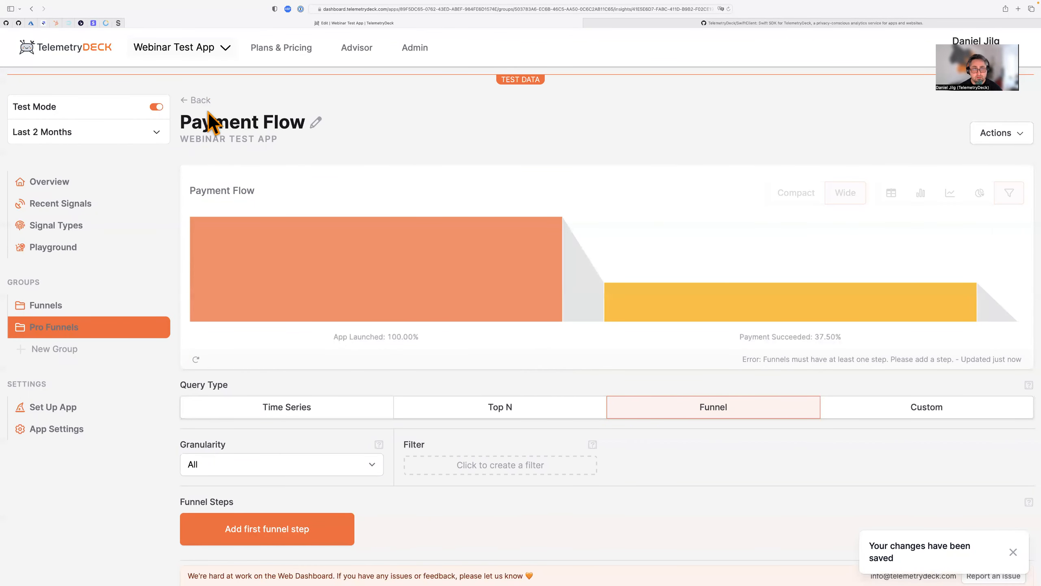
Reopen the Payment Flow insight from the Pro Funnels group and add a first funnel step named "App Launched"
click(200, 101)
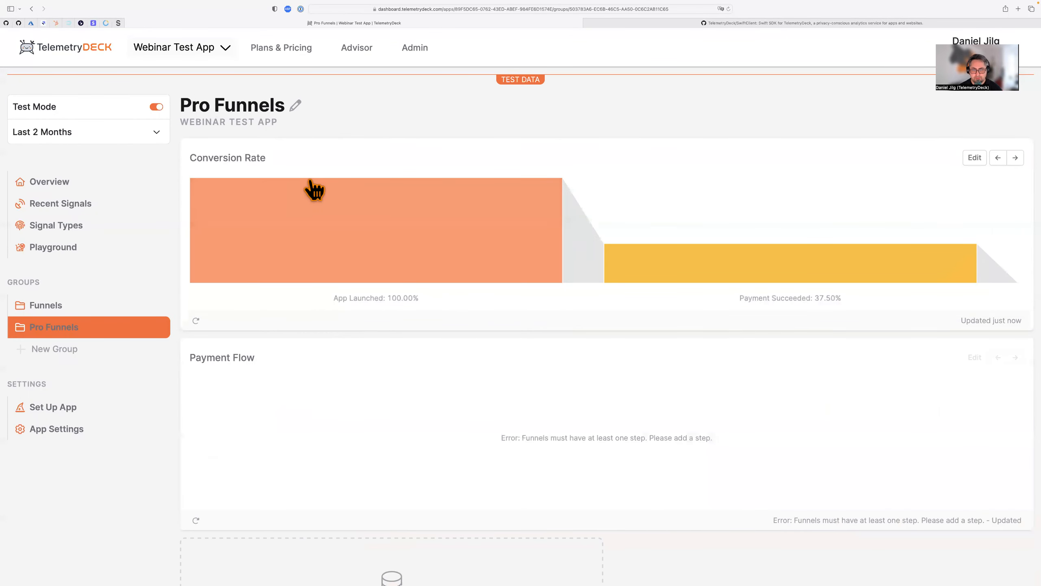
click(975, 358)
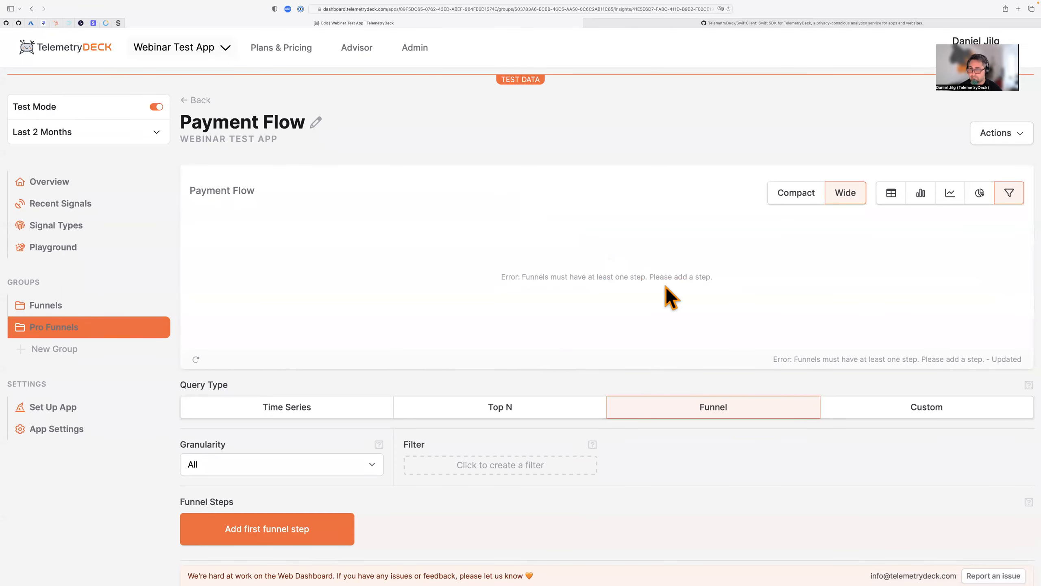
scroll(666, 288, down, 1)
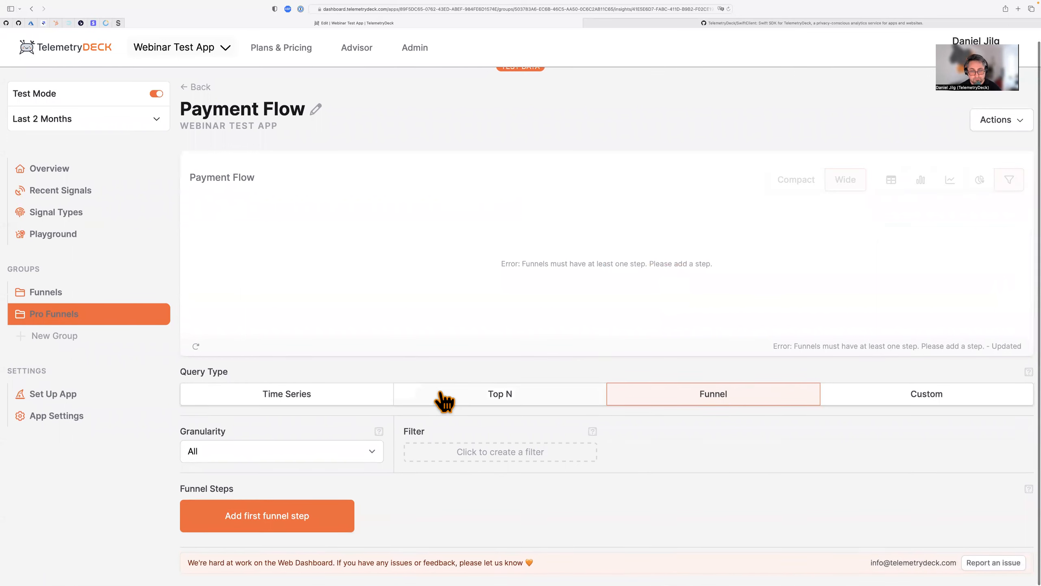
click(325, 525)
scroll(451, 523, down, 1)
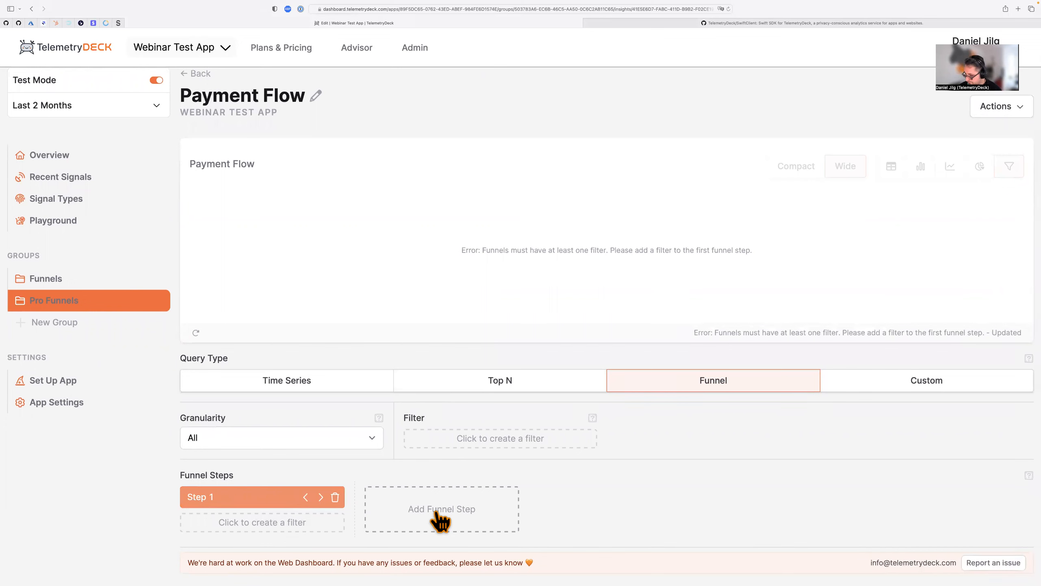
click(232, 497)
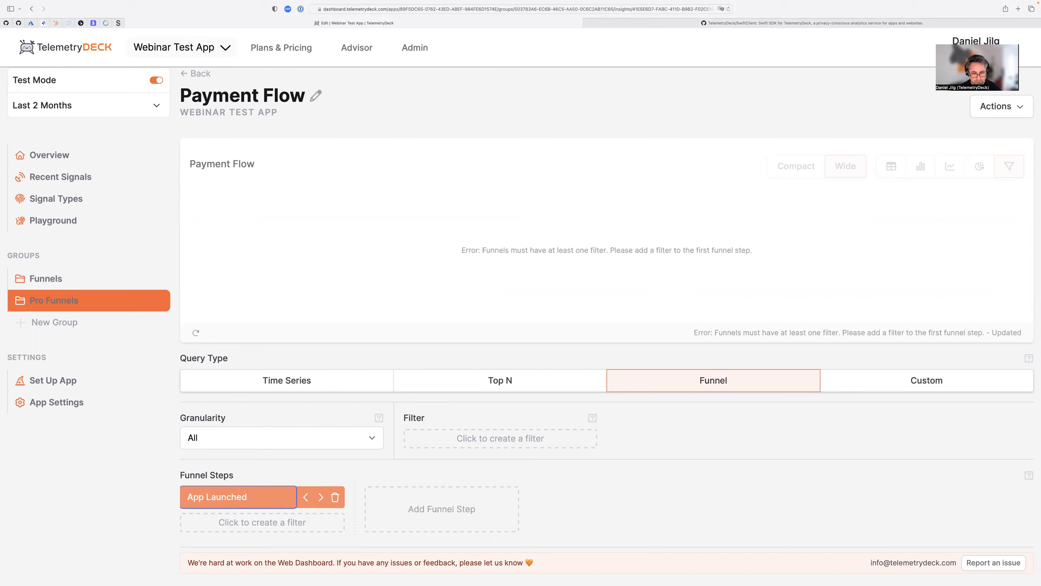
Give the App Launched step a signal type condition matching appLaunchedRegularly
click(274, 524)
click(258, 293)
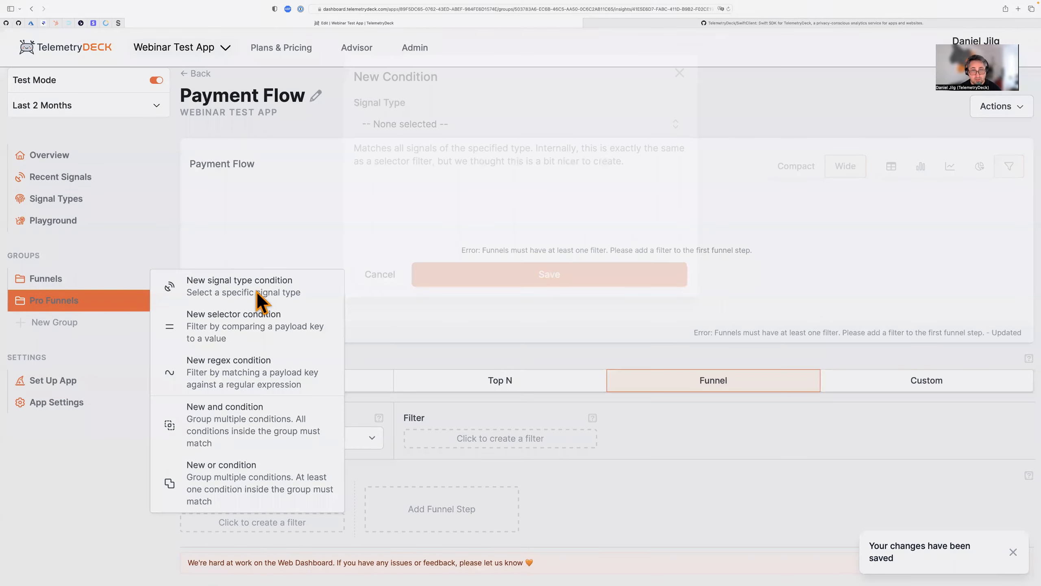
click(390, 265)
click(447, 308)
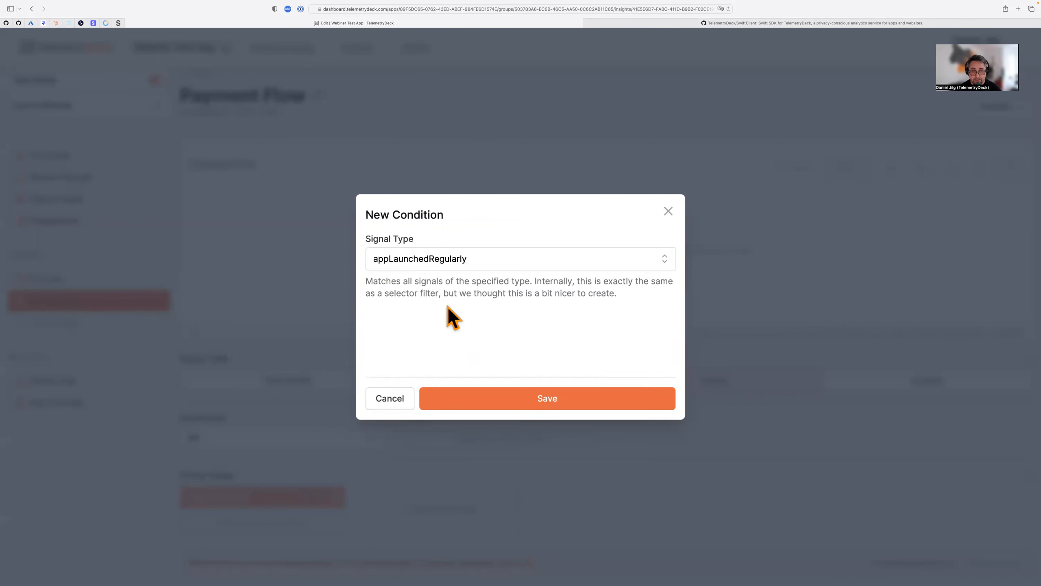
click(500, 399)
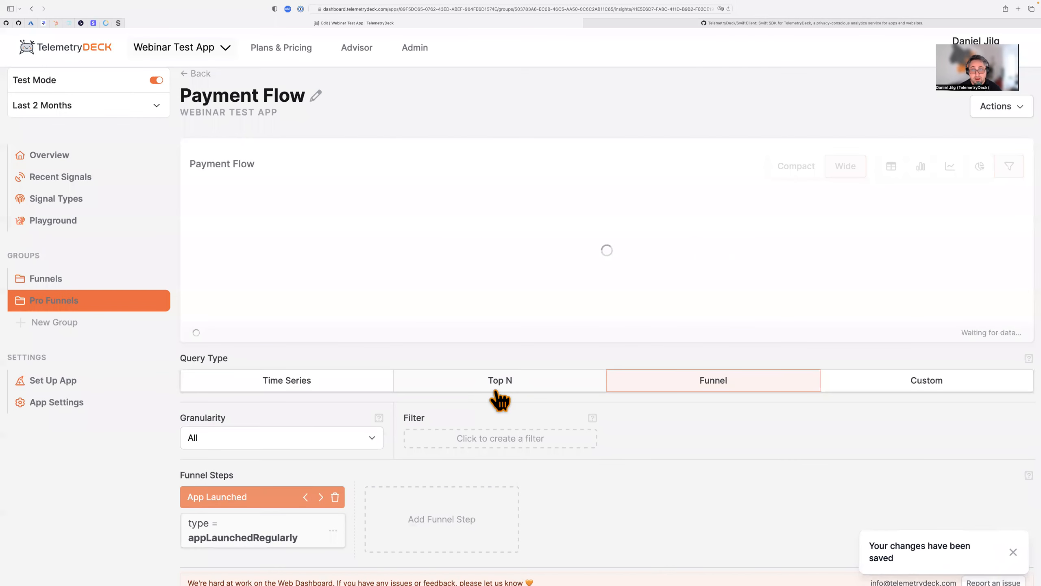
Add a second funnel step and name it "Content View"
click(445, 515)
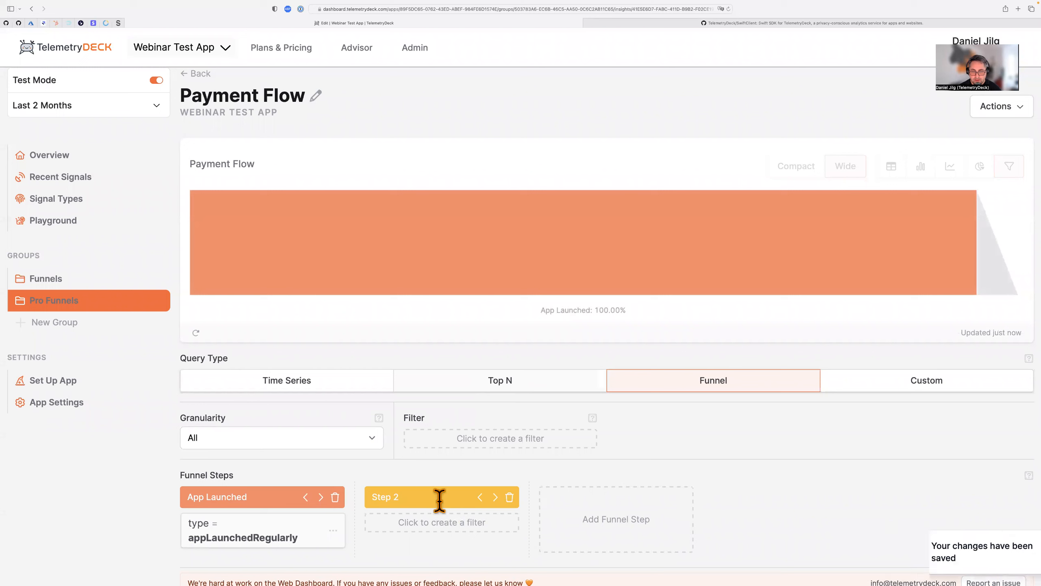
key(super+a)
text(Cpn)
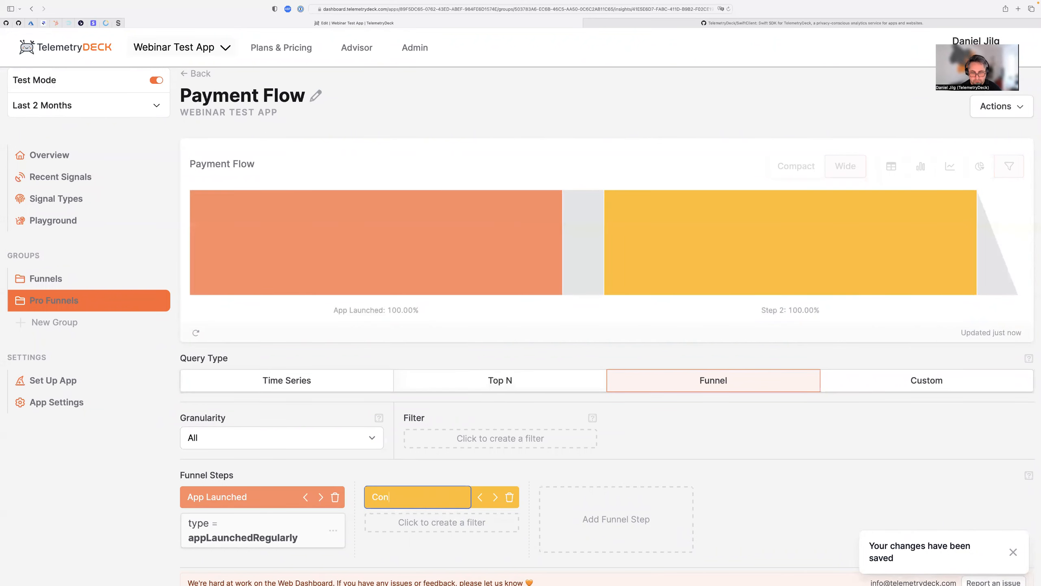
text(tent View)
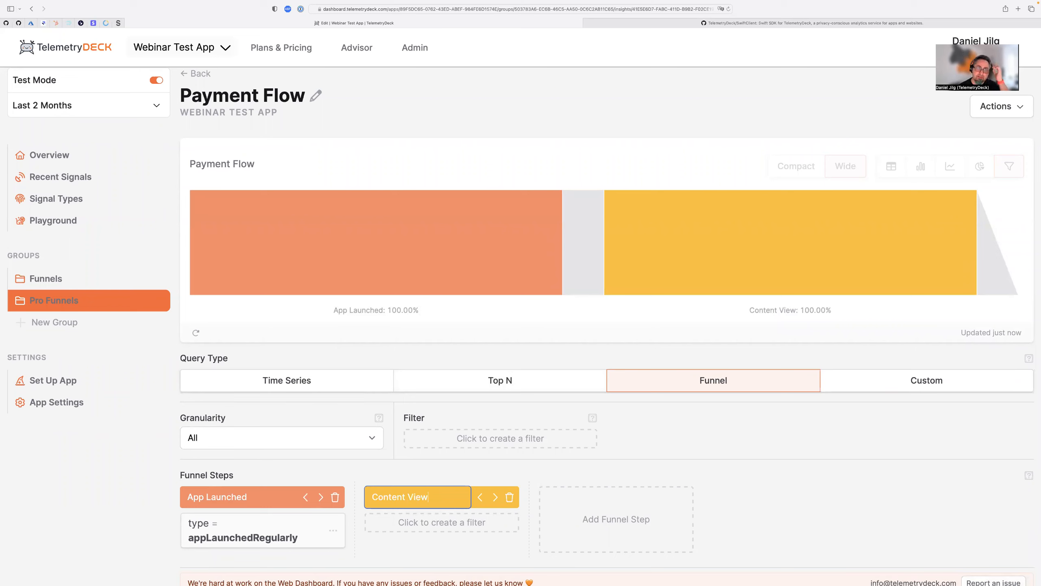
click(468, 535)
Add a signal type condition for view to the Content View step and wrap it in an "and" condition
scroll(467, 535, down, 1)
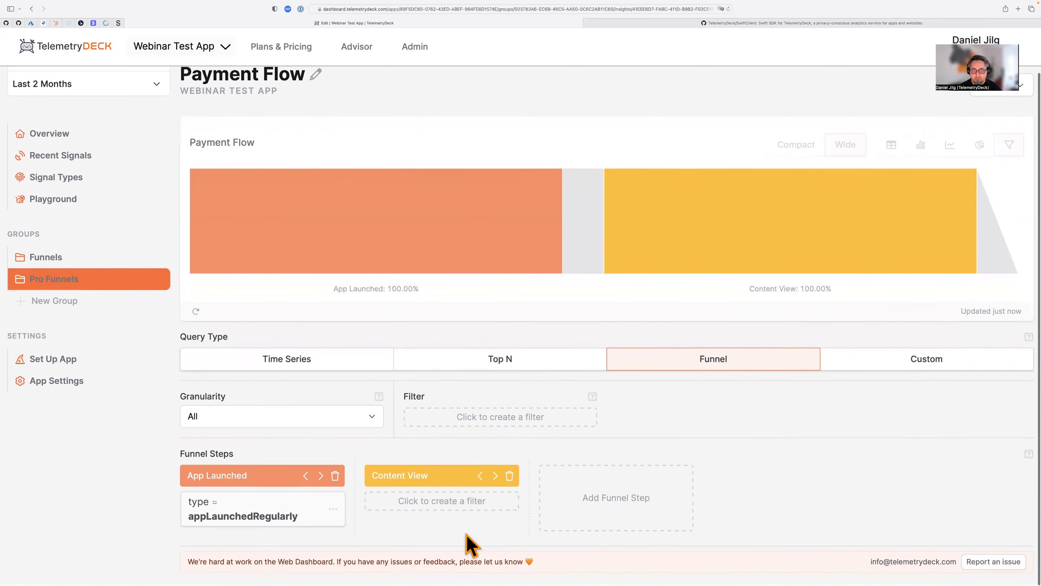
click(458, 502)
click(425, 267)
click(425, 263)
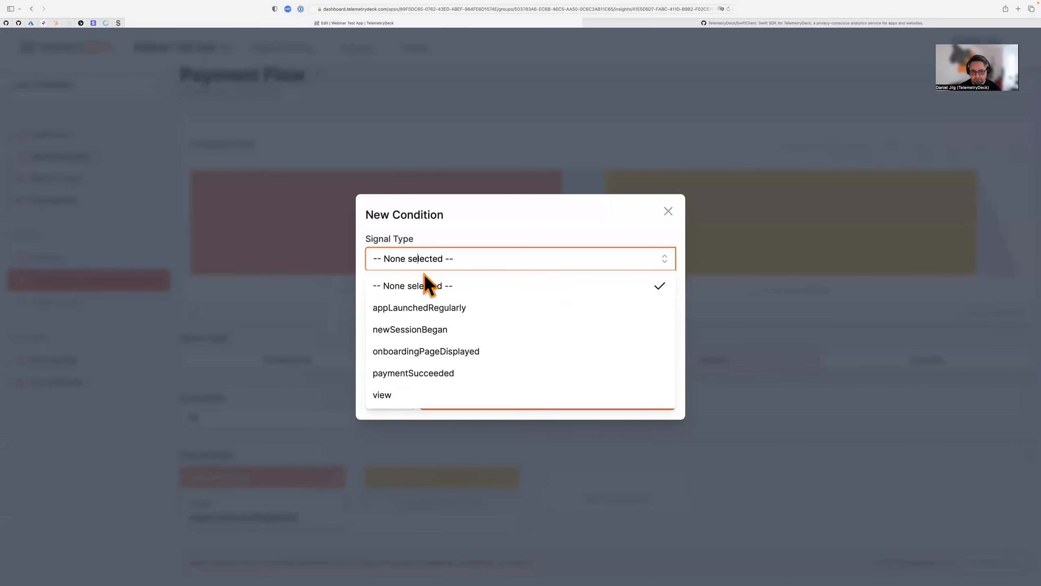
click(415, 394)
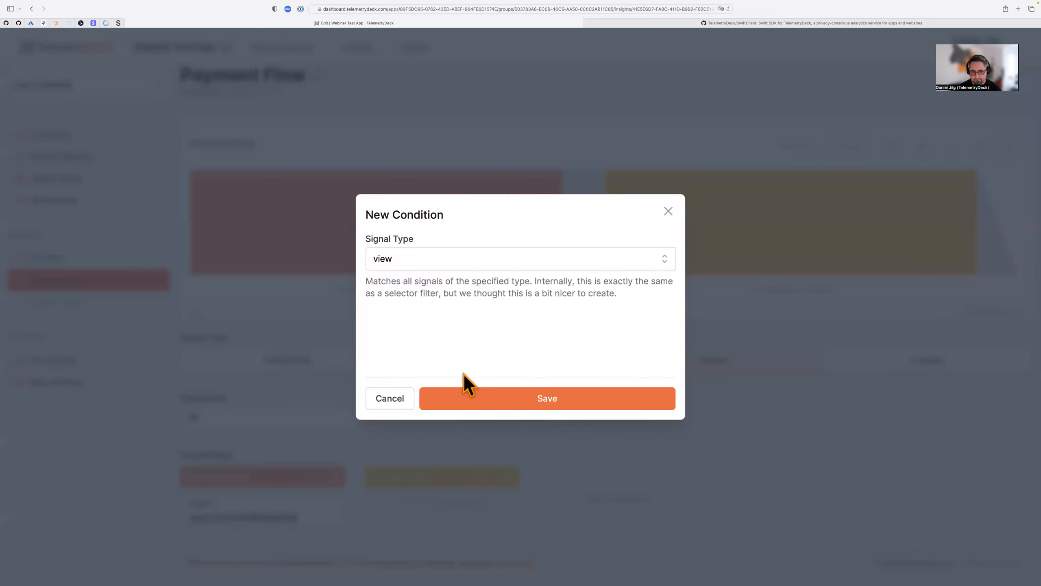
click(465, 396)
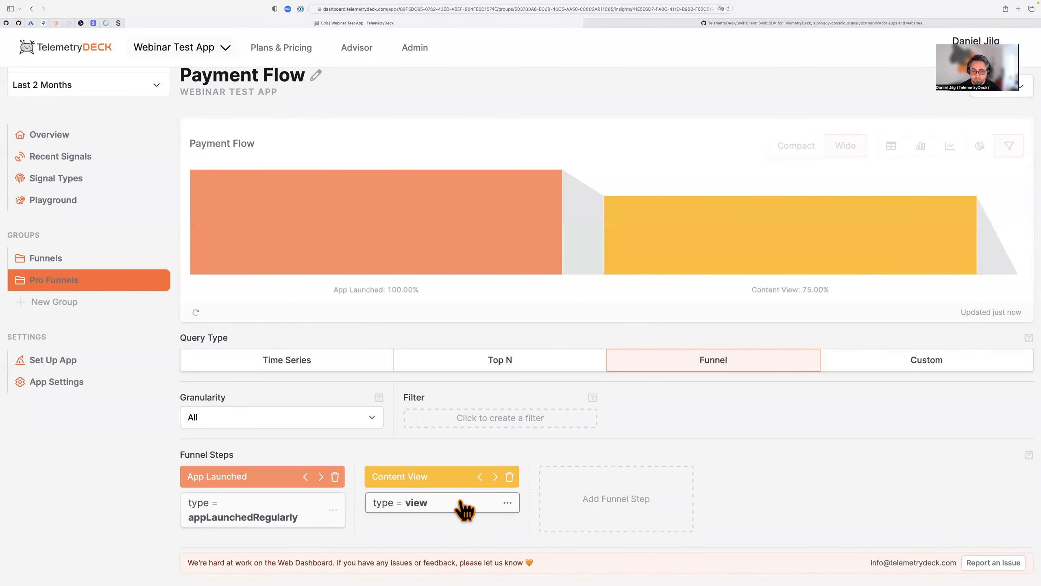
click(508, 504)
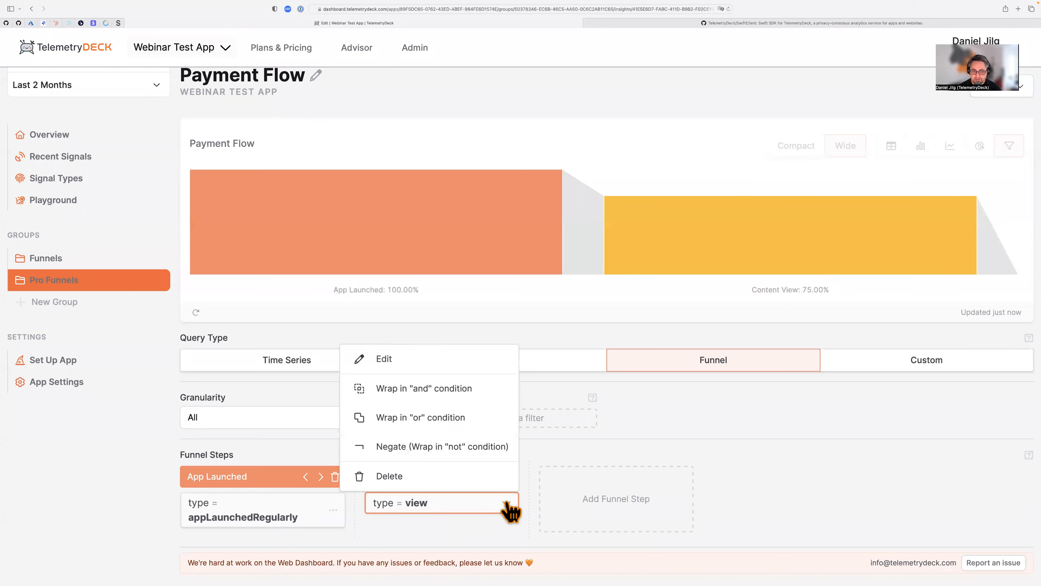
click(486, 400)
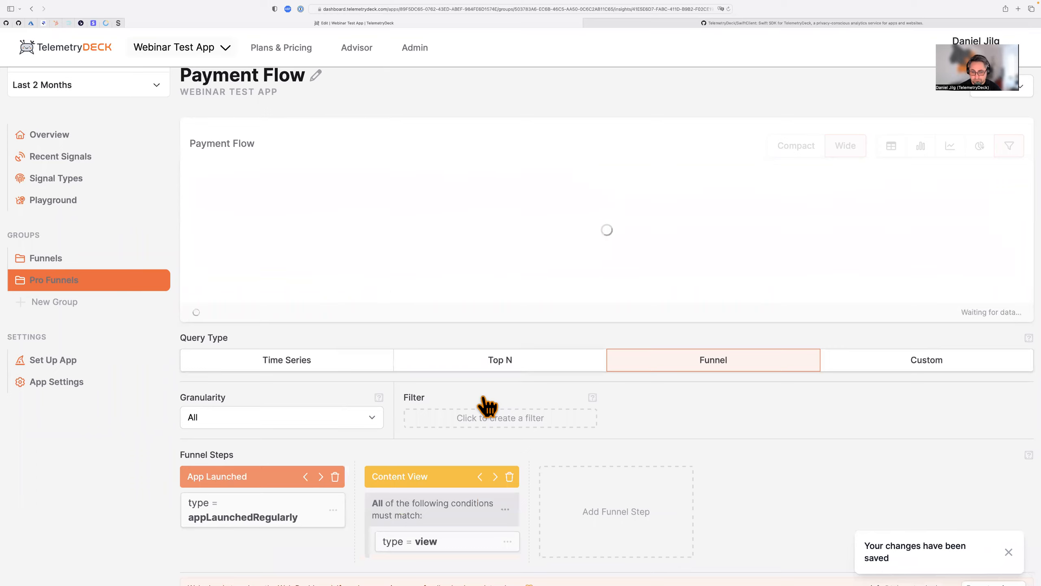
Add a selector condition to the Content View step's "and" group where viewName equals ContentView
scroll(486, 400, down, 1)
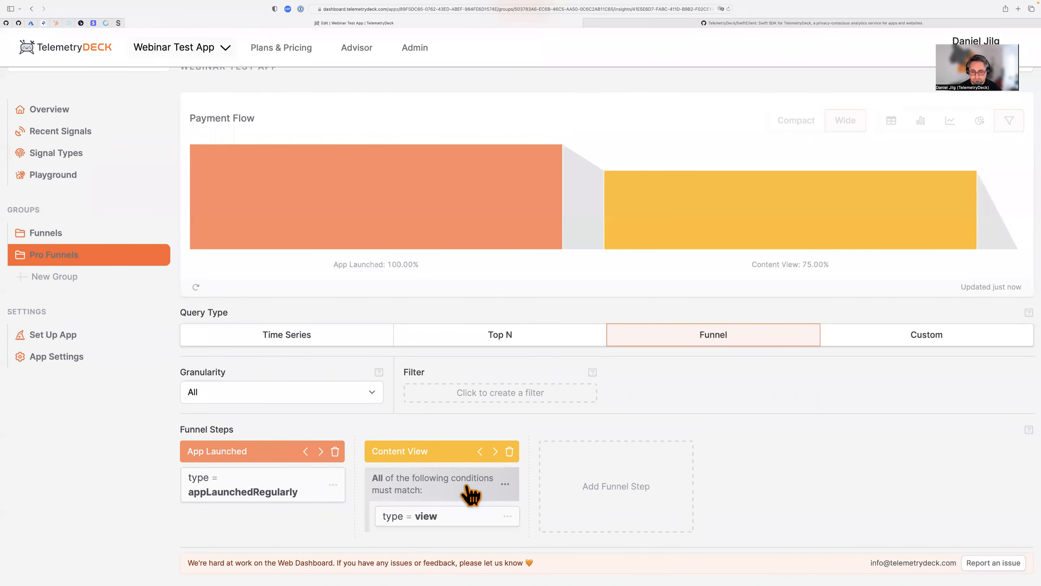
click(471, 494)
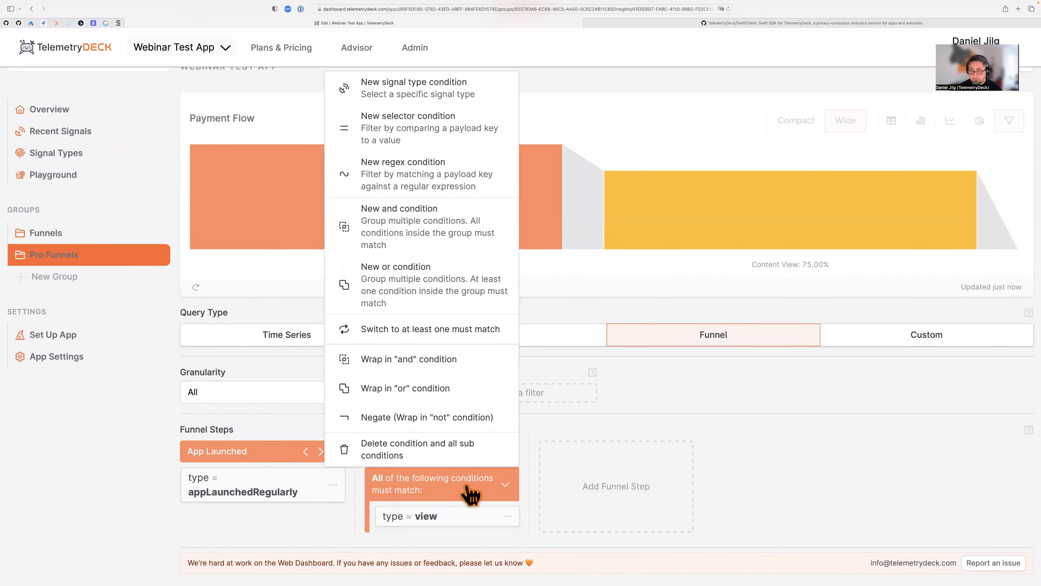
click(449, 143)
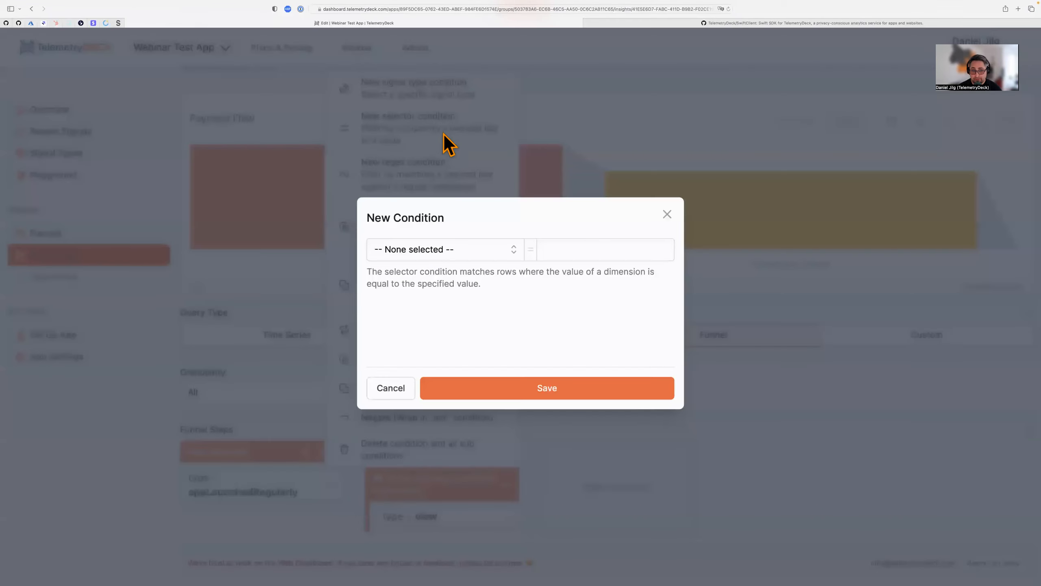
click(445, 249)
scroll(465, 355, down, 5)
scroll(465, 357, down, 5)
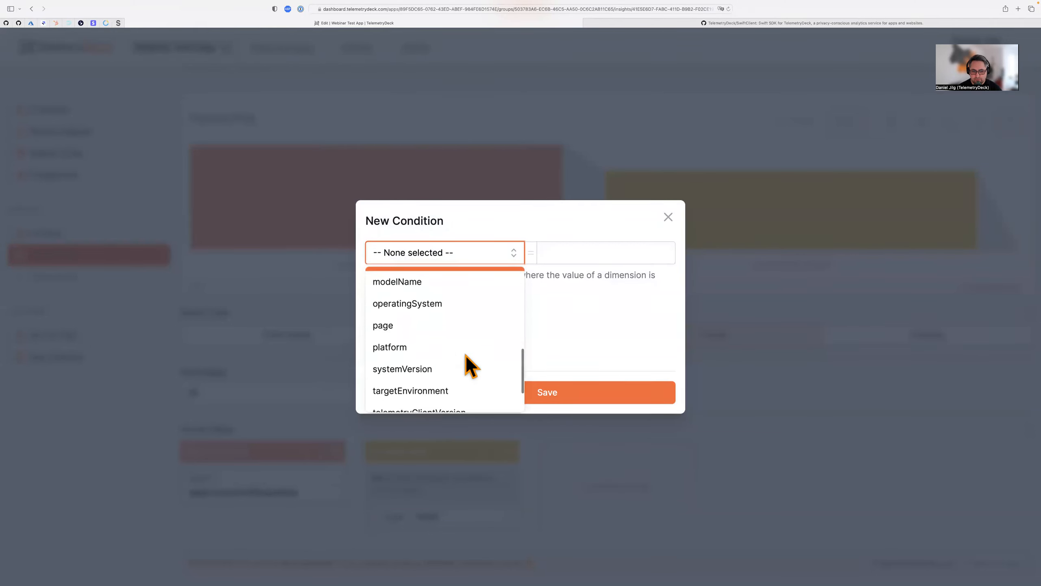
click(405, 398)
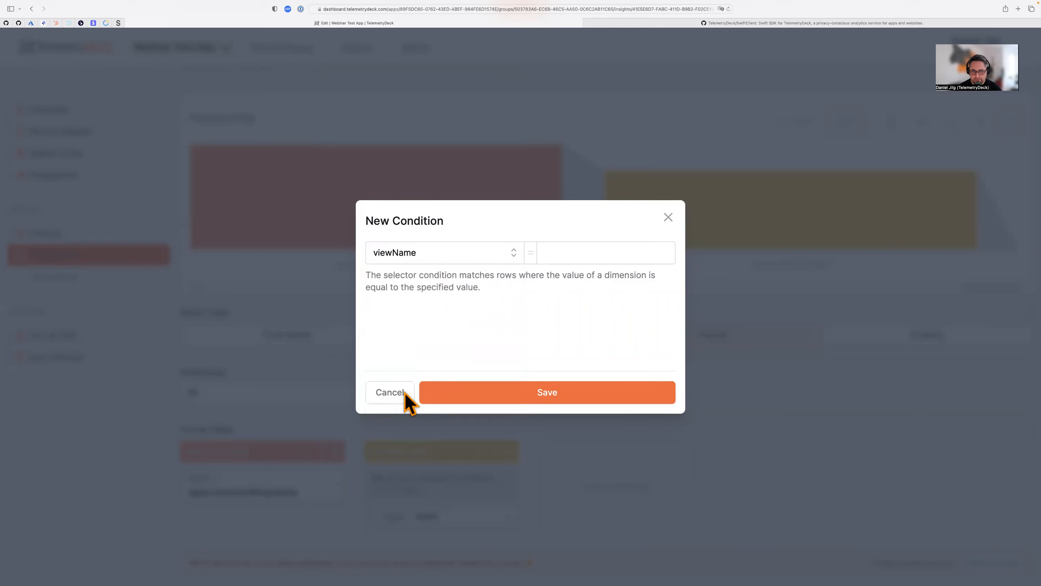
click(559, 259)
text(Contentiew)
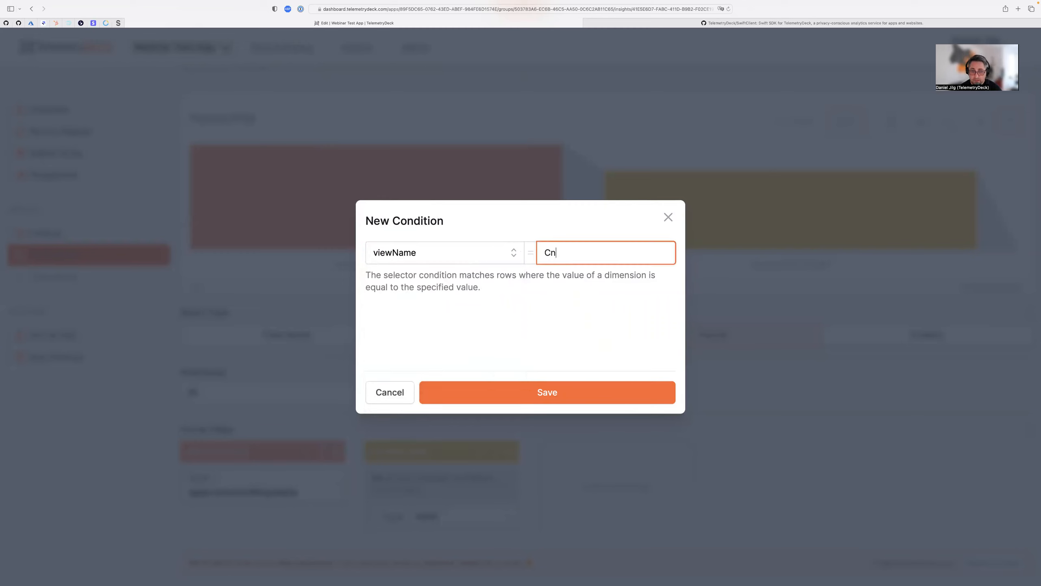
key(BackSpace)
key(BackSpace)
key(BackSpace)
text(View)
click(523, 392)
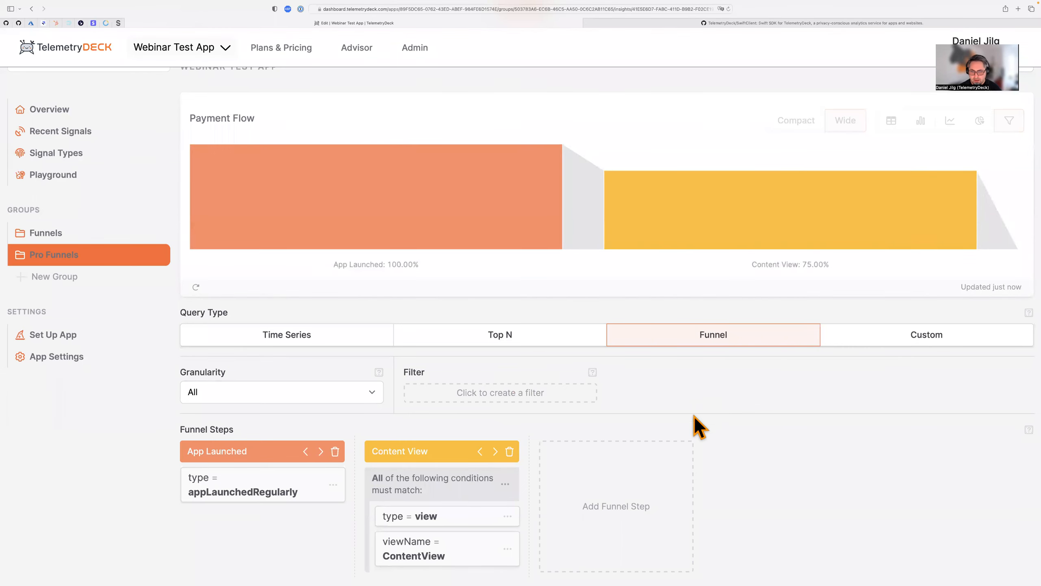
Add a third funnel step and name it "Settings View"
click(622, 495)
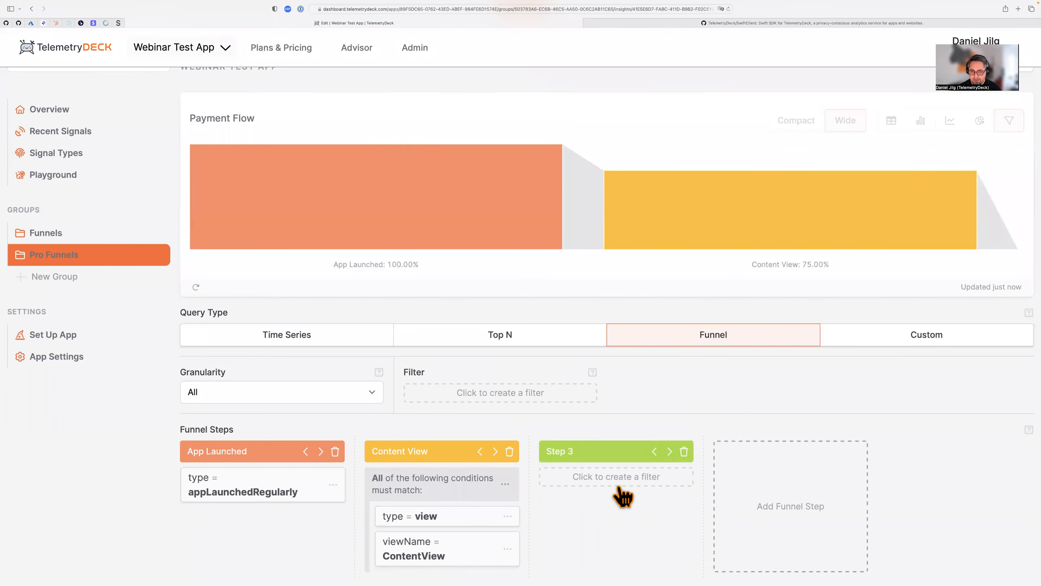
click(590, 451)
text(Settings View)
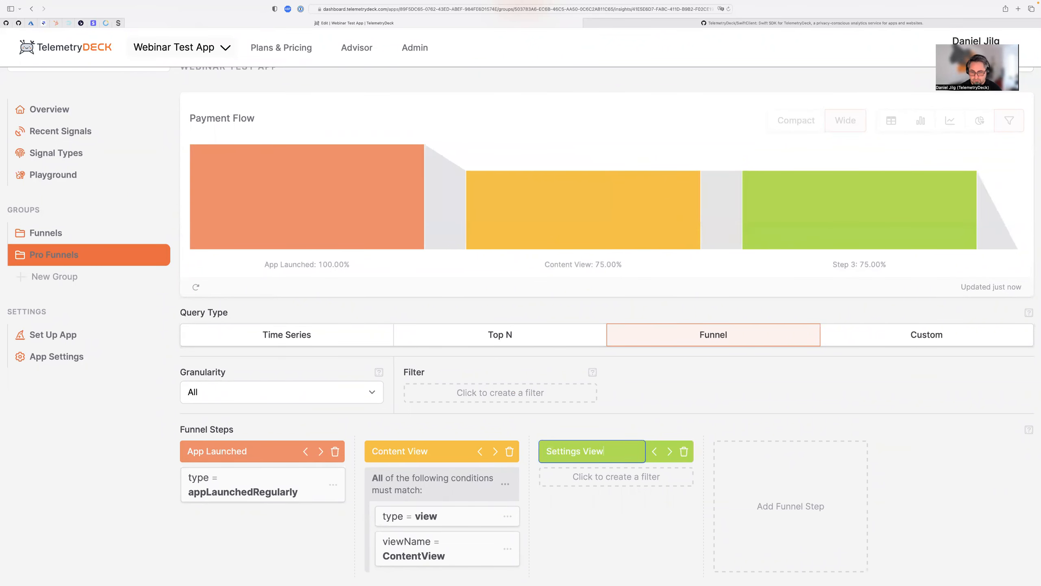
key(Return)
Give the Settings View step an "and" condition containing a signal type condition for view
click(593, 482)
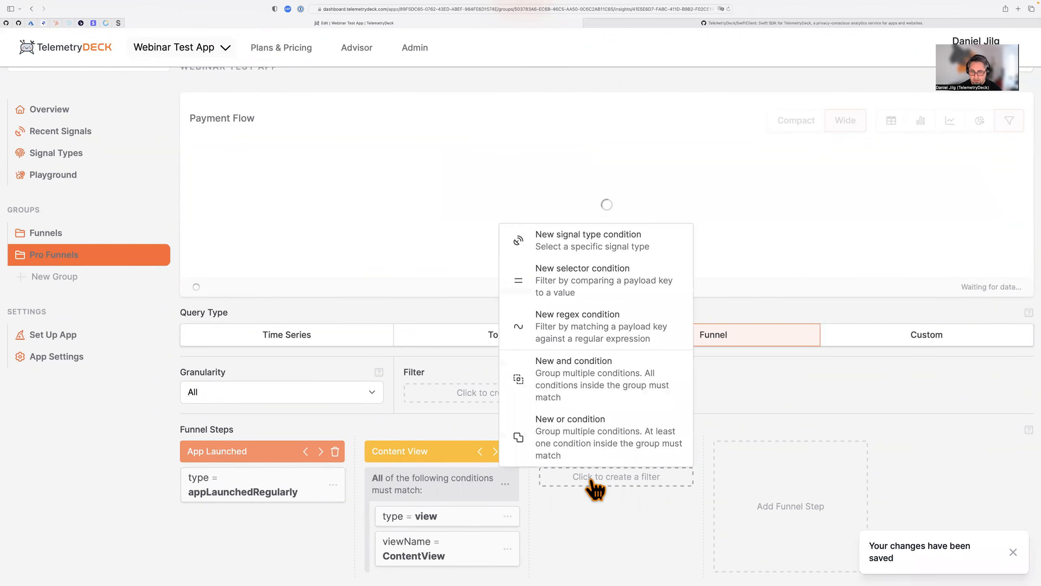
click(570, 369)
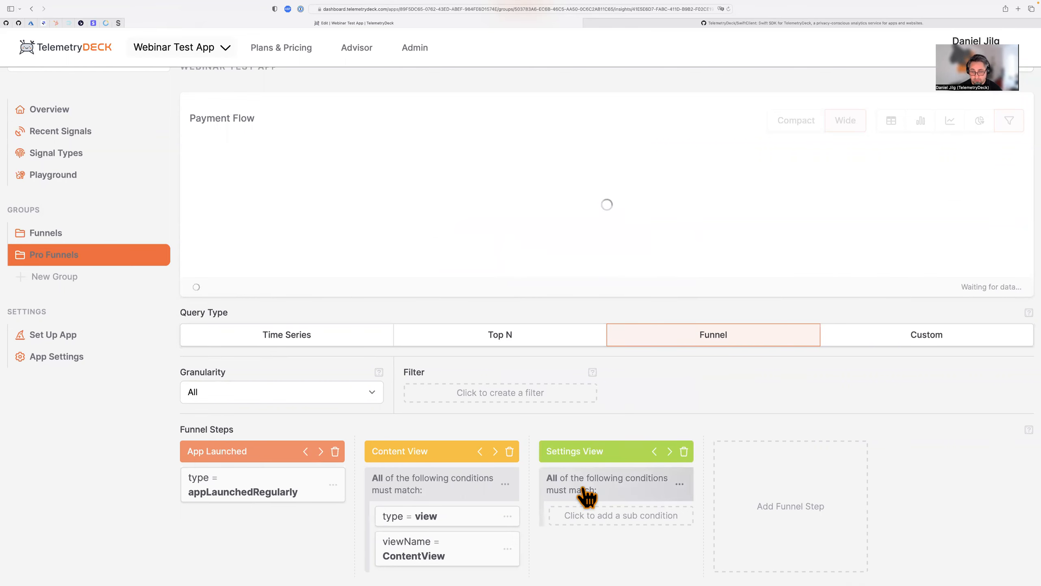
click(605, 516)
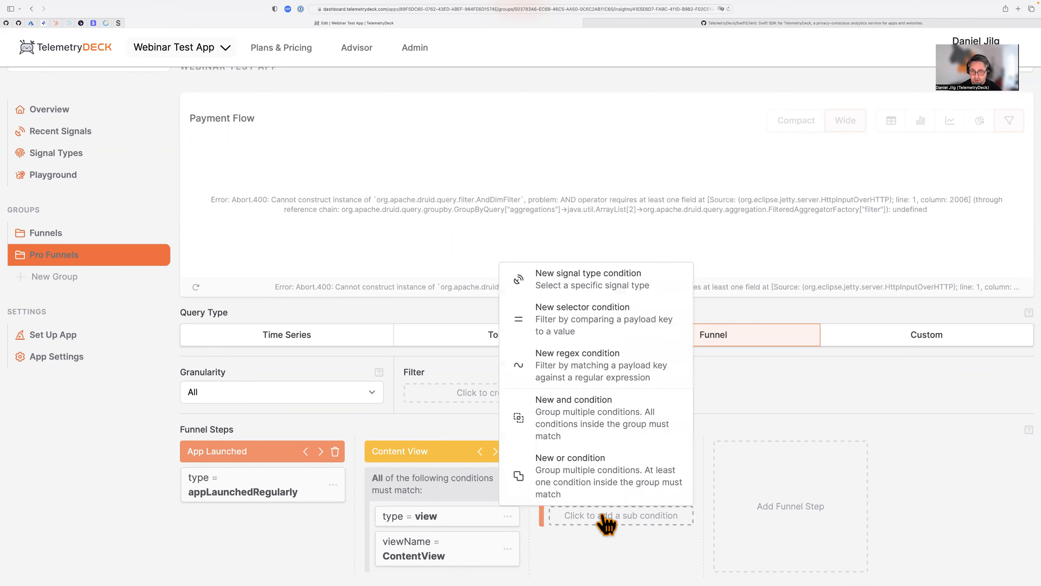
click(567, 294)
click(493, 257)
click(428, 396)
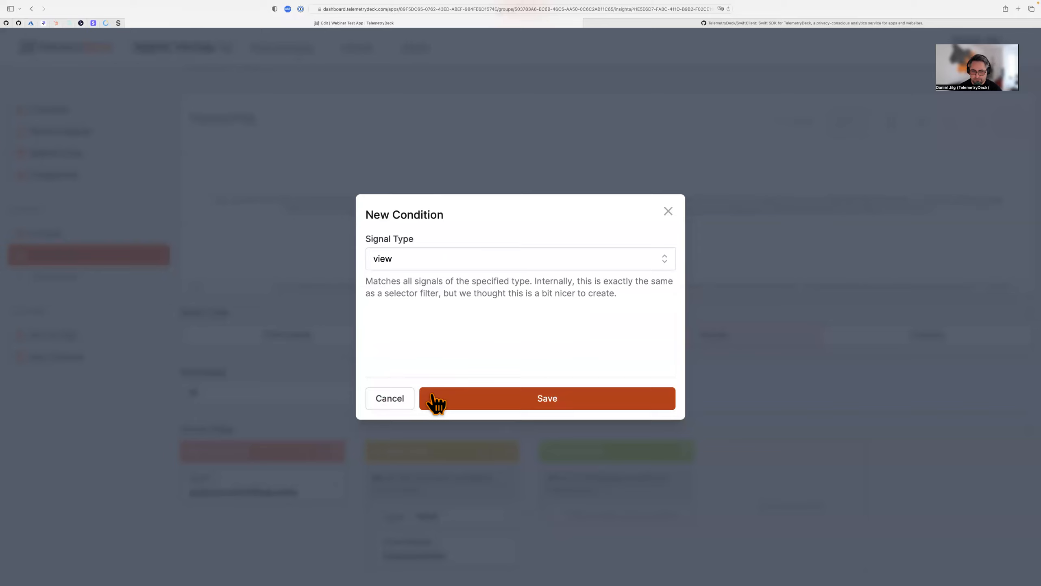
click(436, 404)
Add a selector condition to the Settings View step's "and" group where viewName equals Settings
click(605, 490)
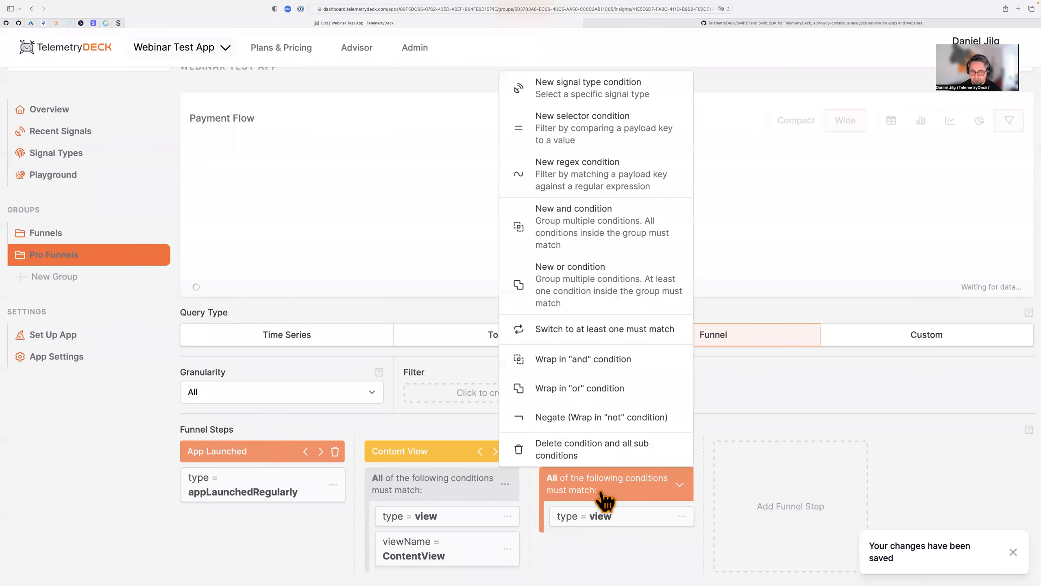
click(599, 132)
click(477, 251)
scroll(476, 312, down, 5)
click(417, 397)
click(557, 256)
text(Settings)
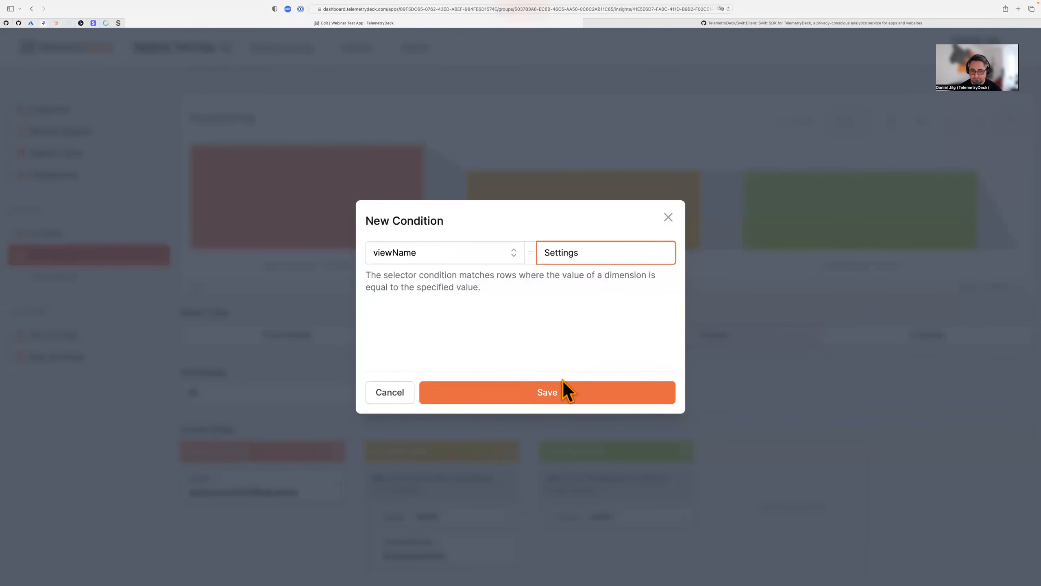
click(563, 383)
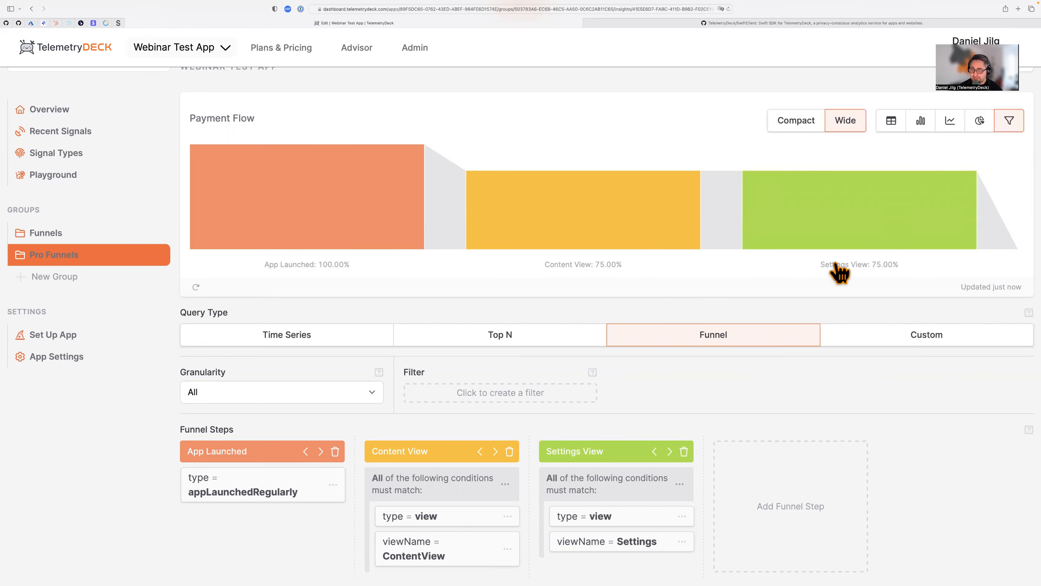
Add a fourth funnel step and name it "Purchase View"
scroll(870, 472, down, 2)
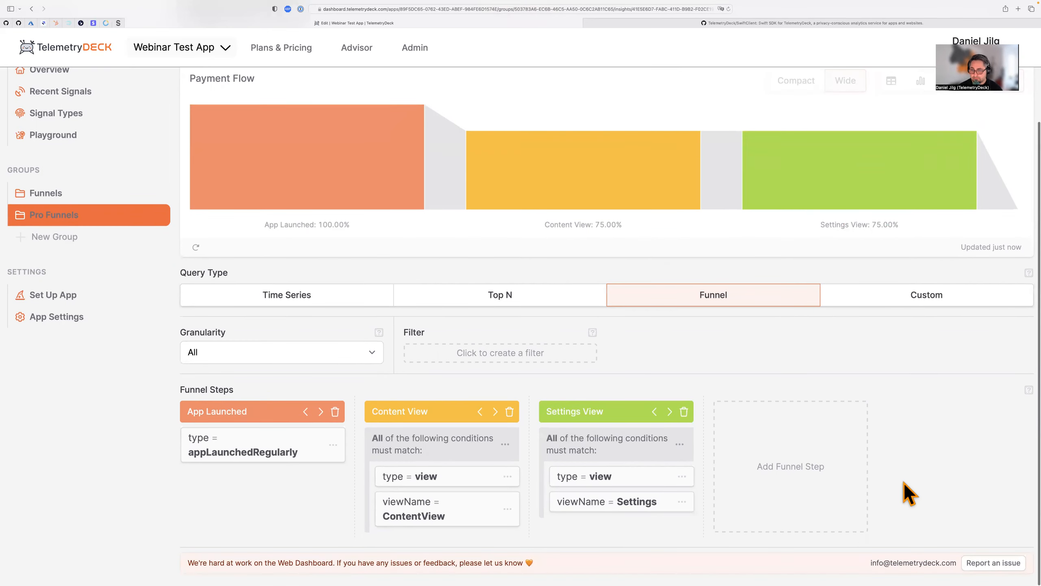
click(763, 464)
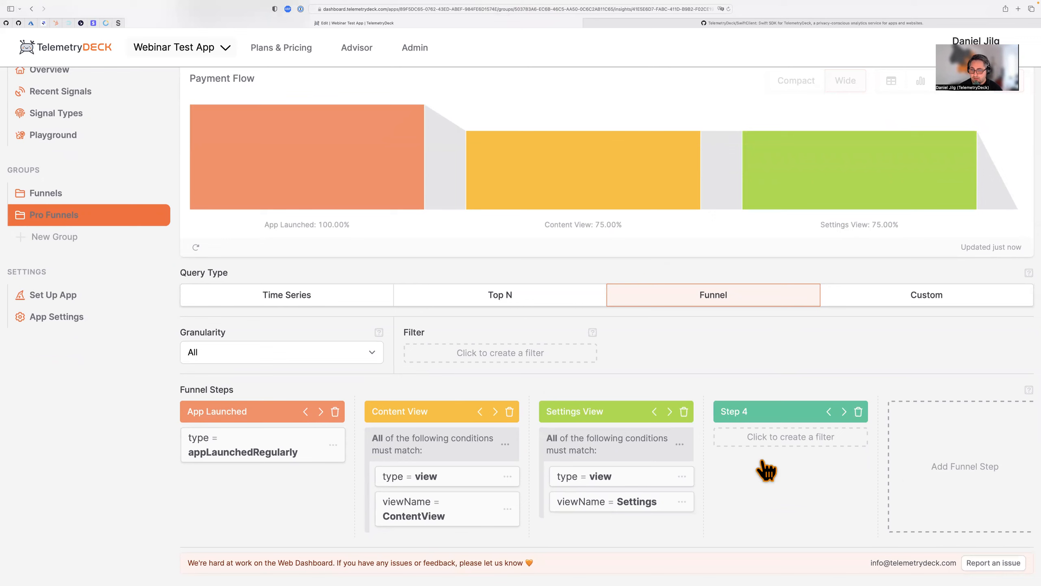
click(770, 411)
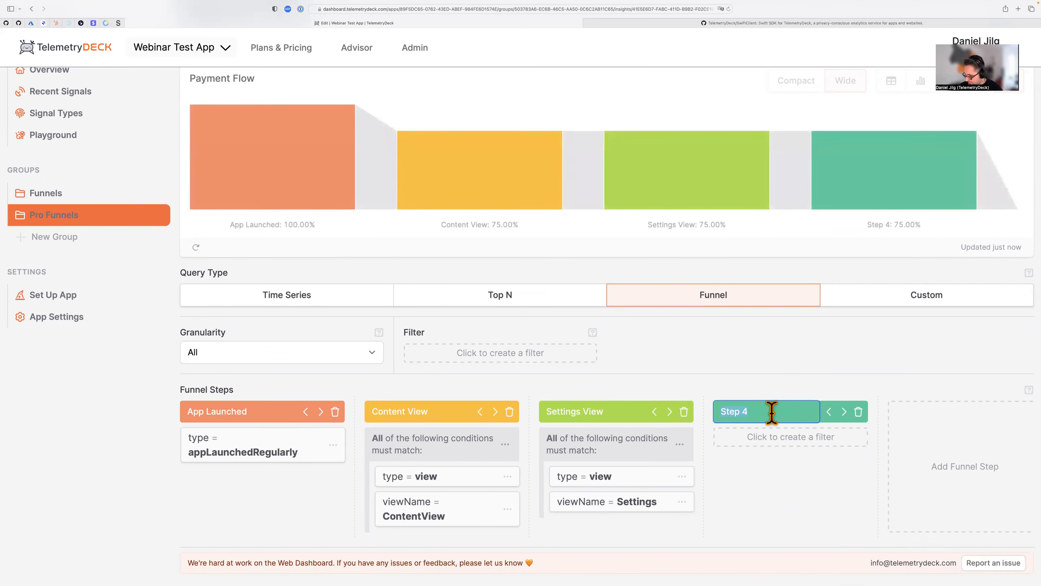
text(Purchas)
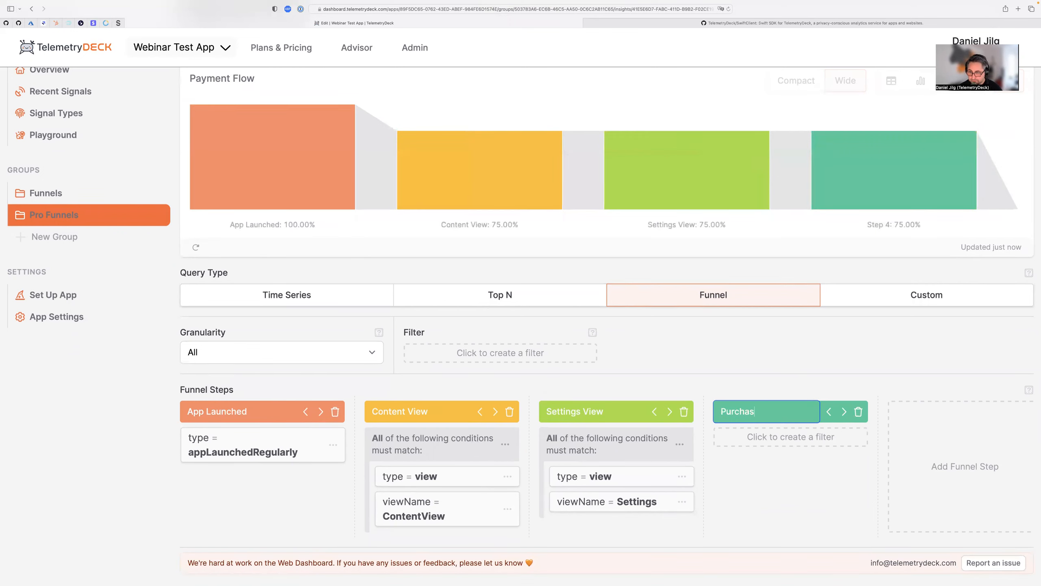
text(e View)
Give the Purchase View step an "and" condition containing a signal type condition for view
click(789, 438)
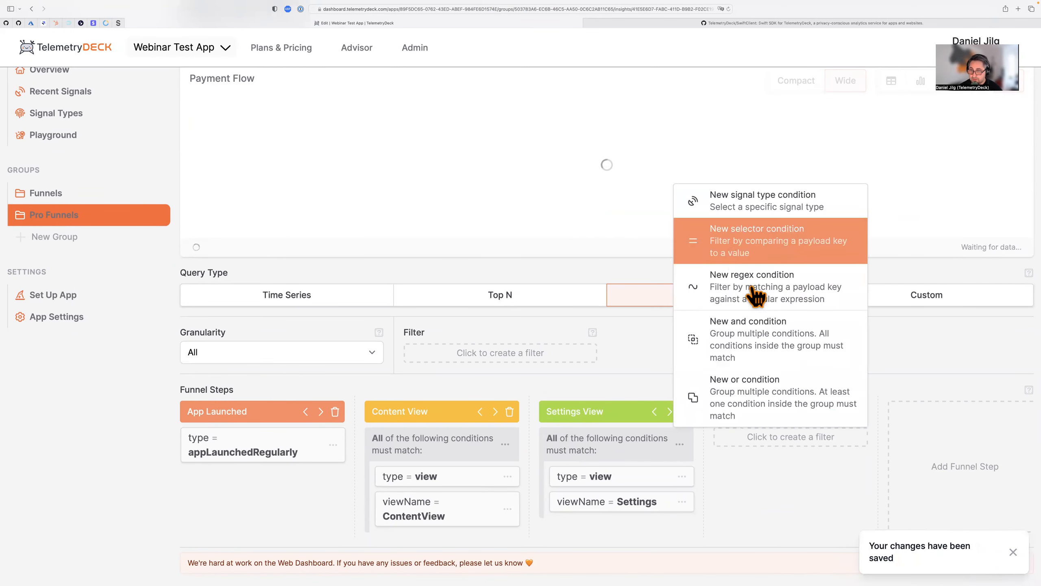
click(791, 341)
click(794, 475)
click(750, 254)
click(498, 250)
click(481, 393)
click(488, 404)
Add a selector condition to the Purchase View step's "and" group where viewName equals PurchaseView
click(751, 444)
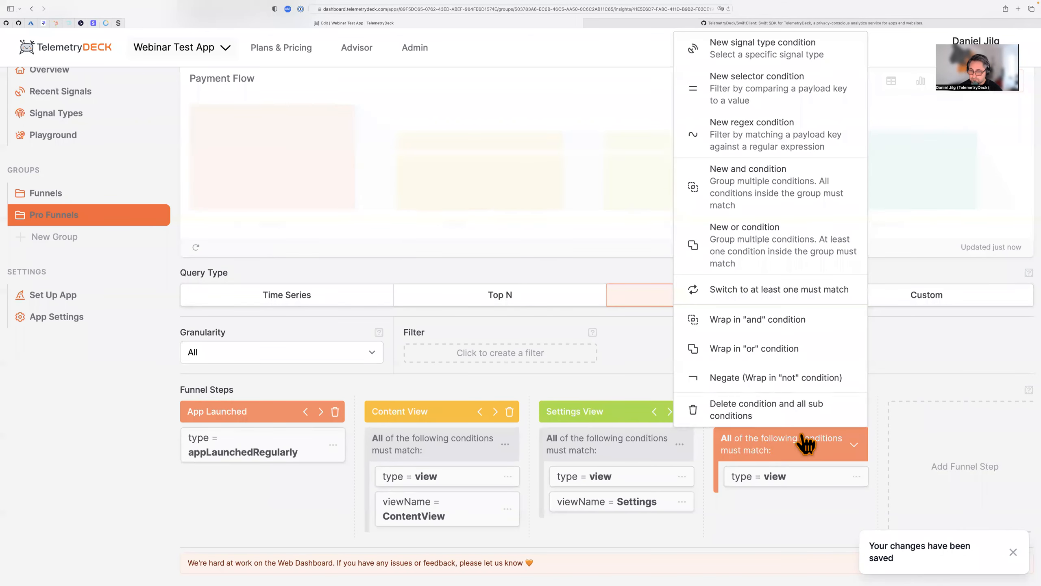
click(759, 88)
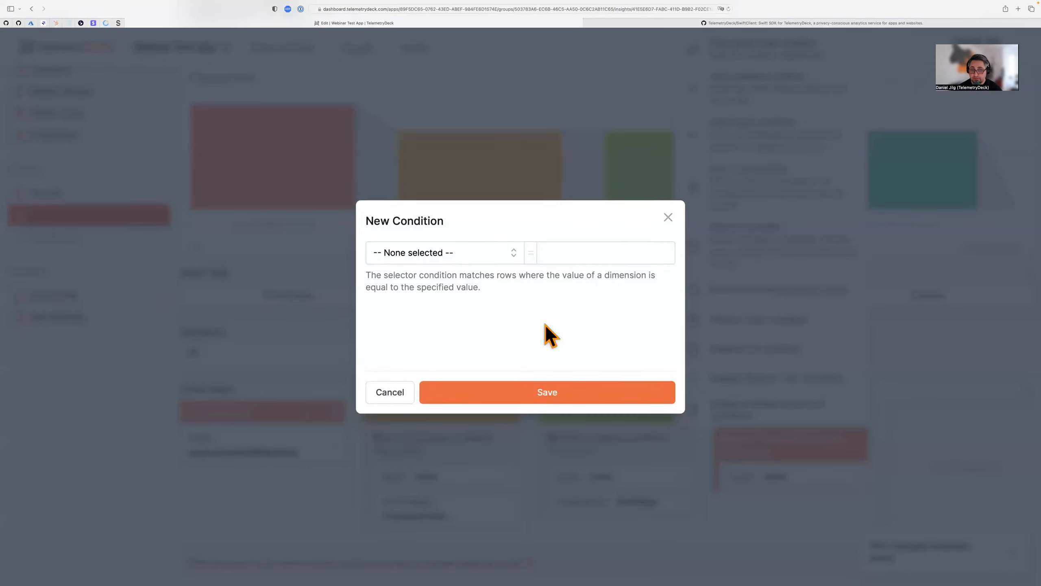
click(468, 251)
scroll(445, 392, down, 10)
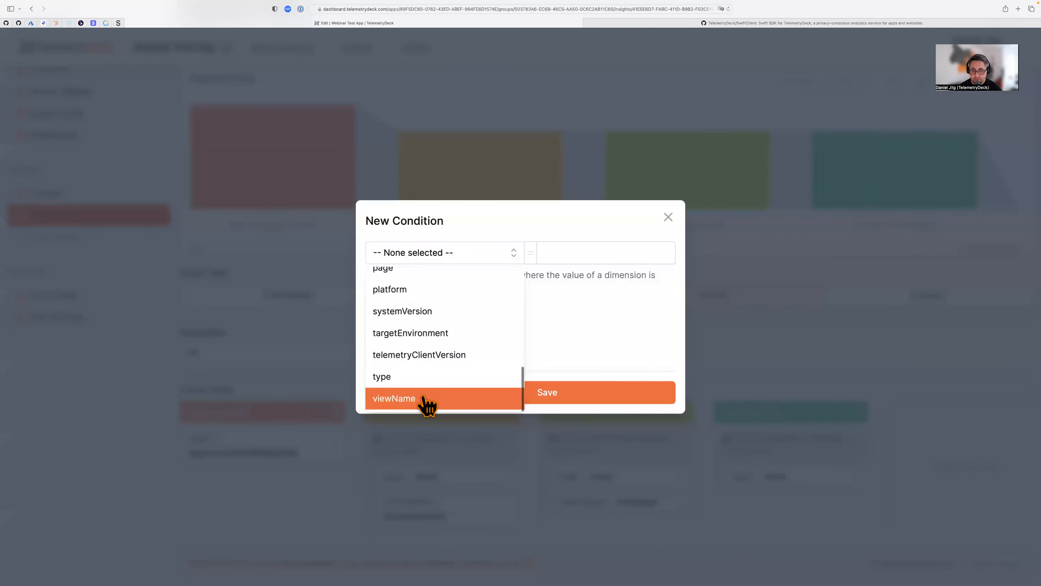
click(431, 398)
click(557, 246)
text(Purchave)
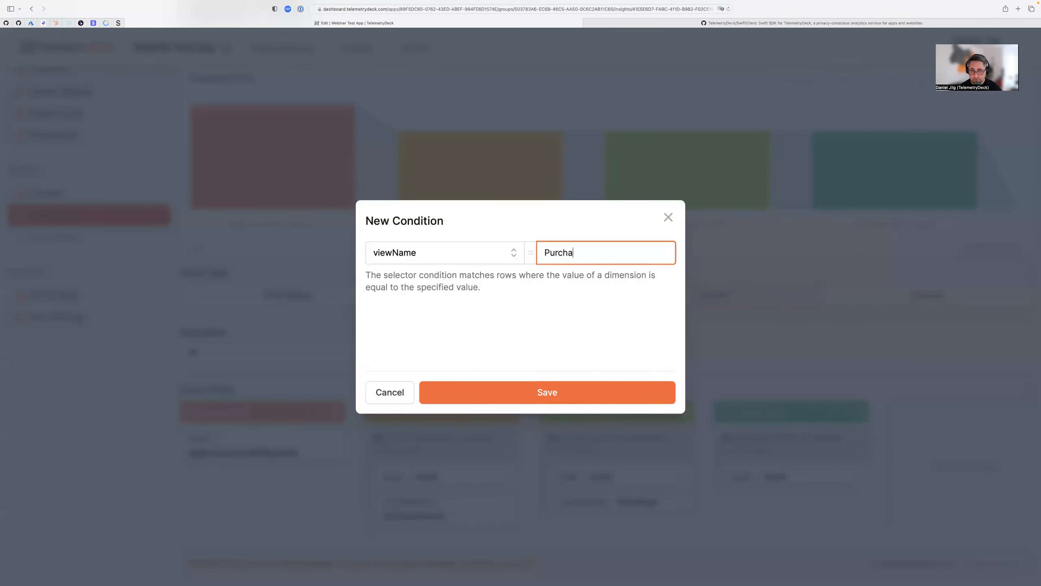
key(BackSpace)
key(BackSpace)
text(seView)
click(578, 397)
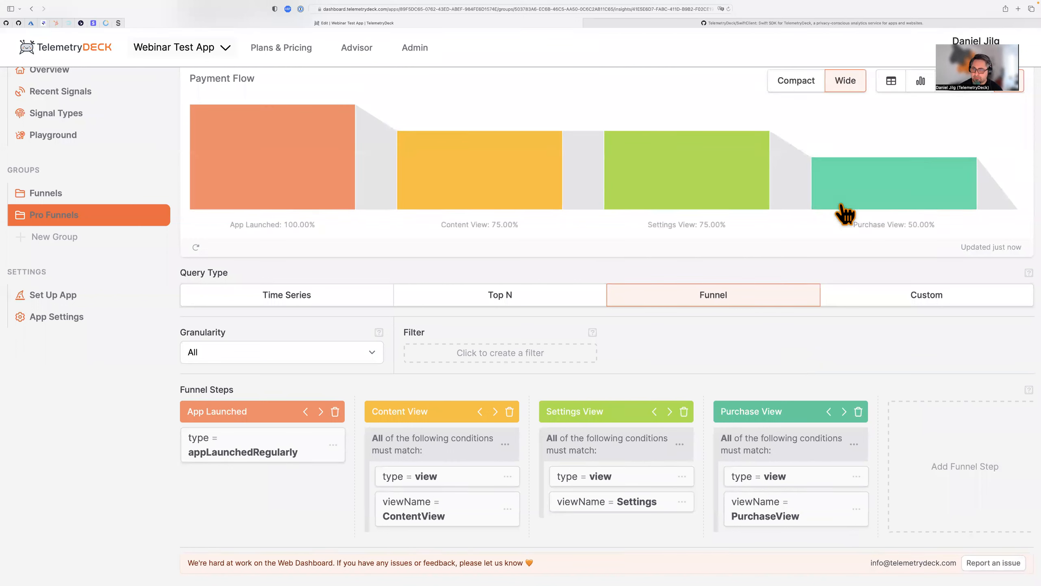
Add a fifth funnel step and name it "Purchase Completed"
scroll(833, 340, up, 1)
click(967, 462)
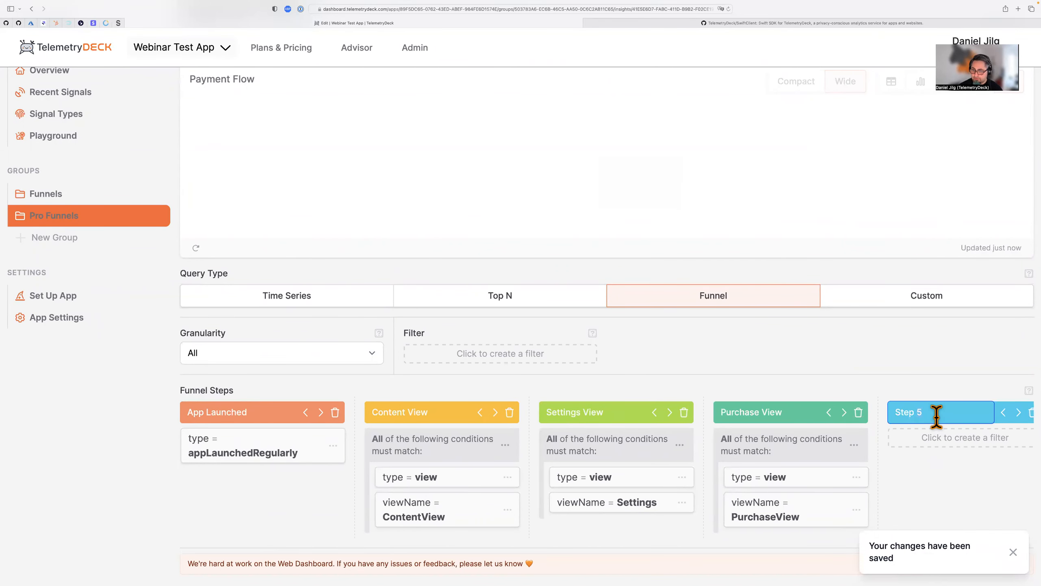
triple_click(937, 414)
text(Purhc)
key(BackSpace)
key(BackSpace)
text(chase Completed)
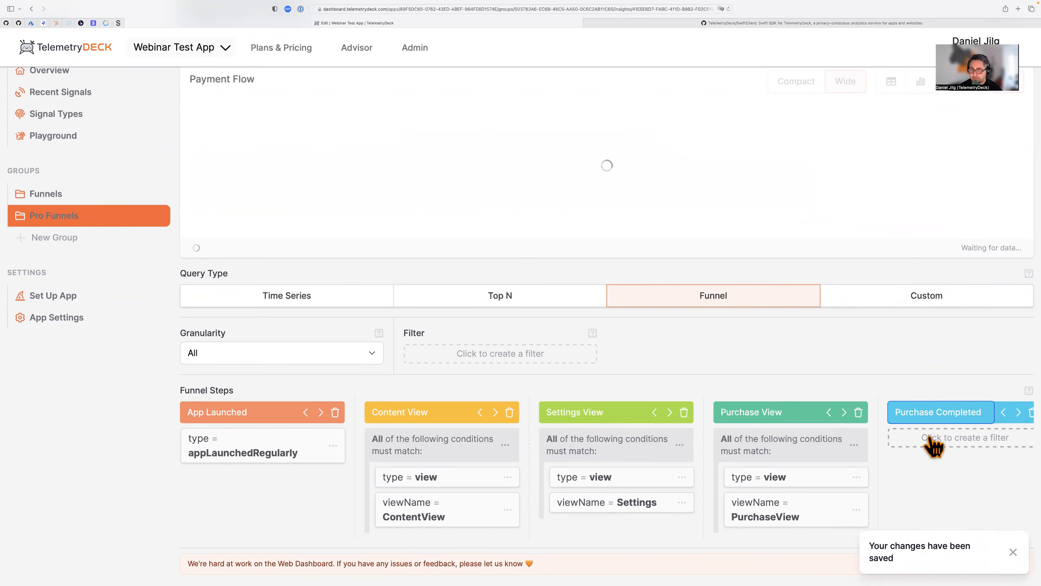
Give the fifth funnel step a signal type condition for paymentSucceeded
click(931, 439)
click(907, 214)
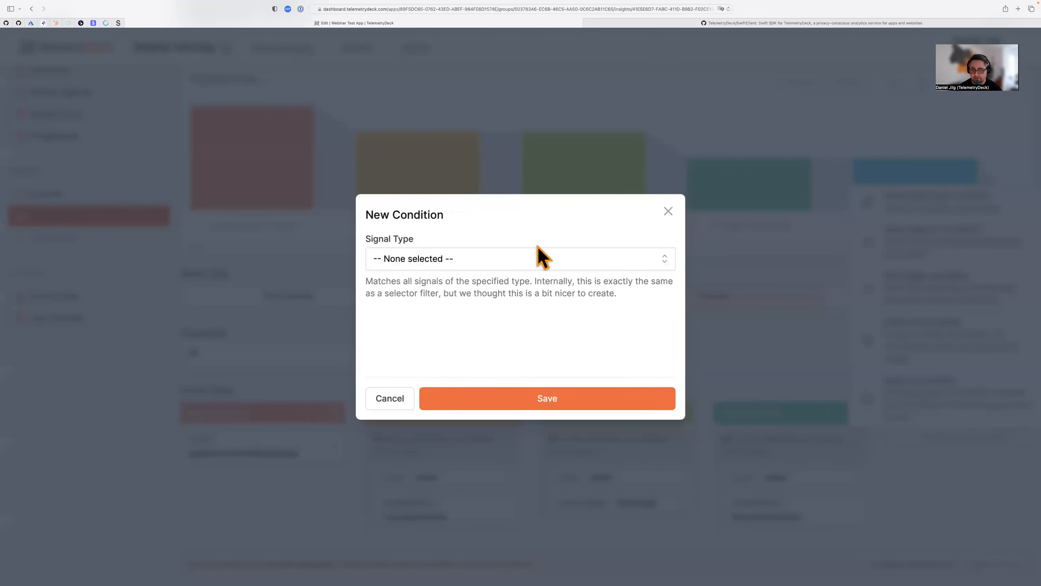
click(528, 254)
click(469, 373)
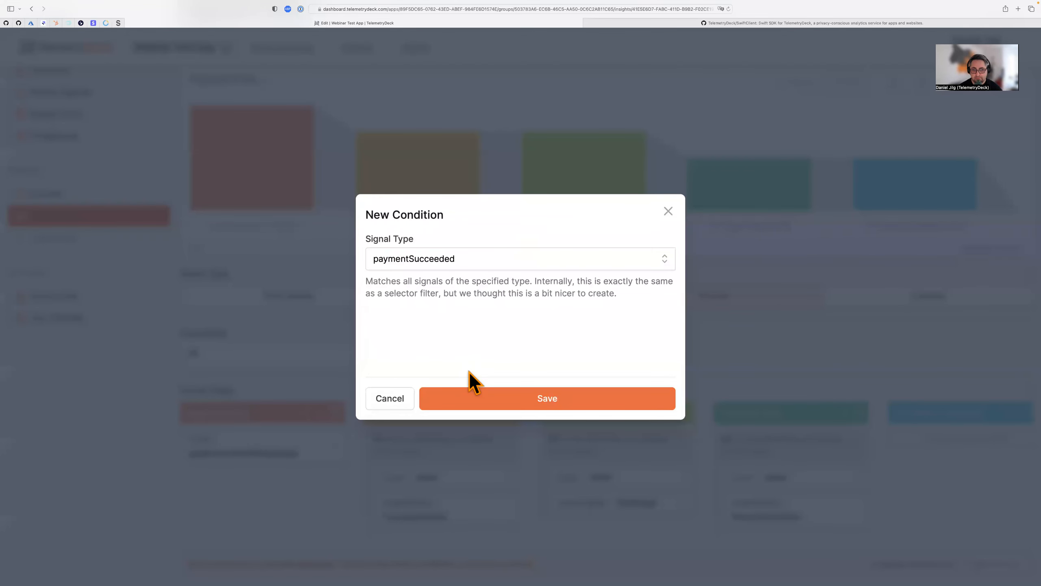
click(492, 407)
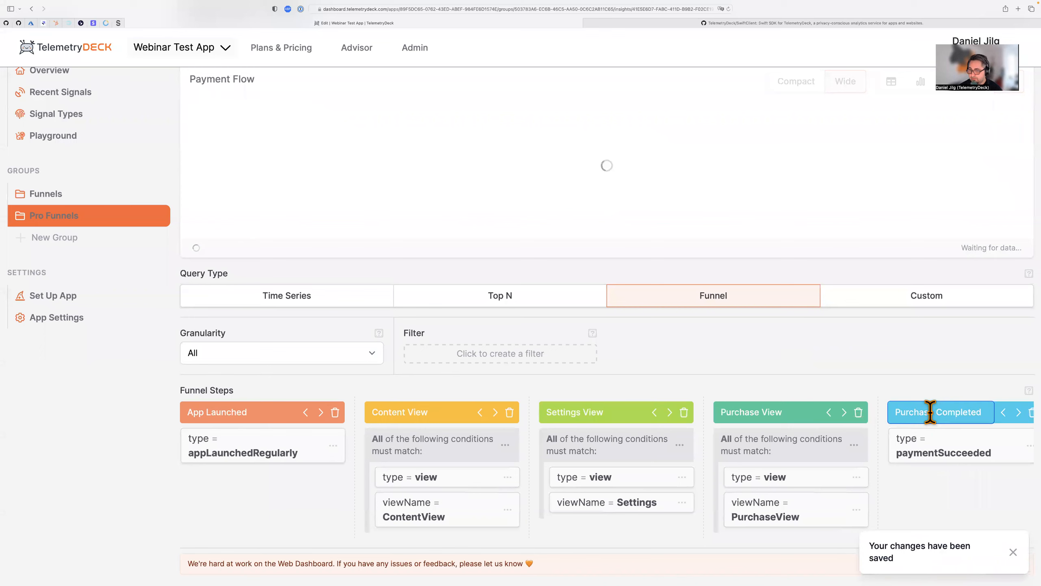
Rename the fifth funnel step to "Payment Completed" and review the Payment Flow chart
double_click(930, 412)
text(Payment)
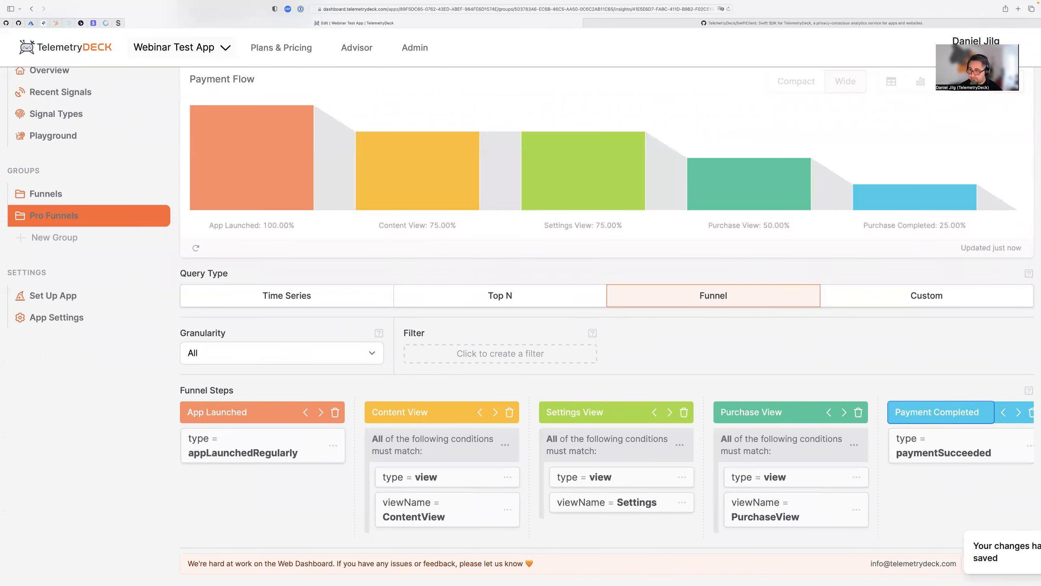
click(921, 383)
scroll(921, 383, up, 1)
scroll(921, 383, up, 3)
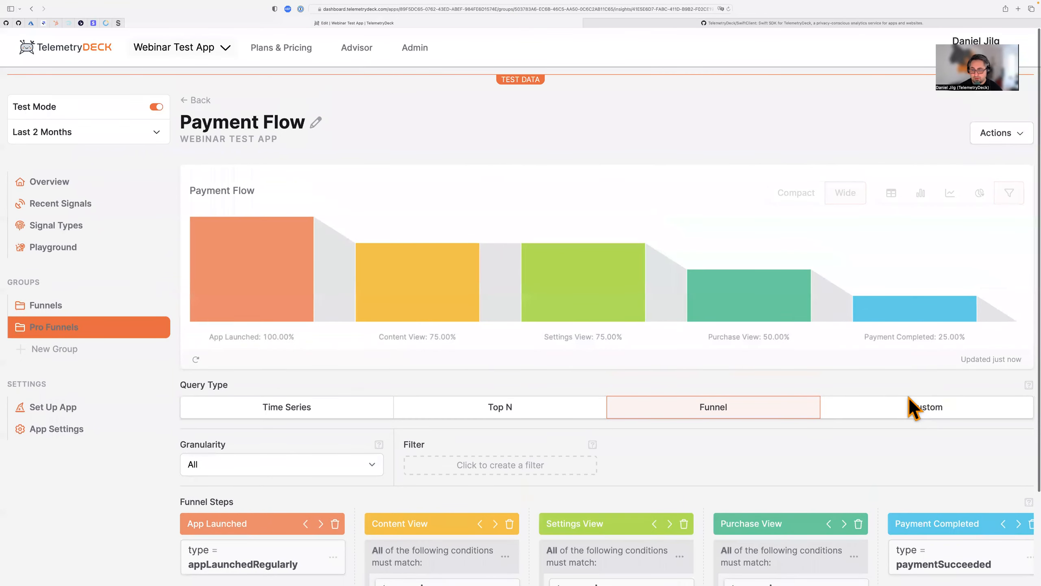
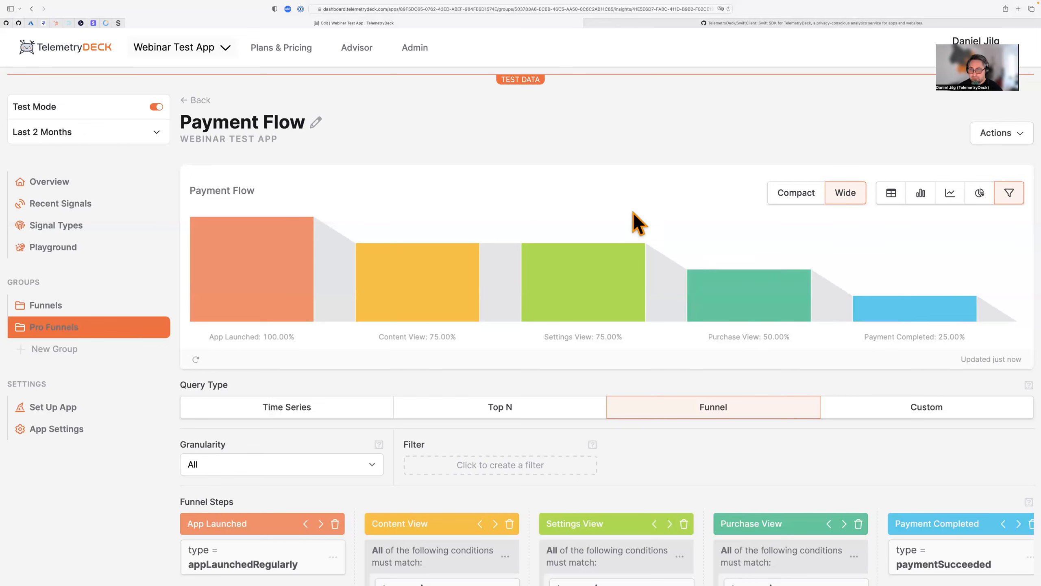
Return to the Pro Funnels group and open the Conversion Rate insight for editing
scroll(323, 143, down, 2)
scroll(322, 143, up, 2)
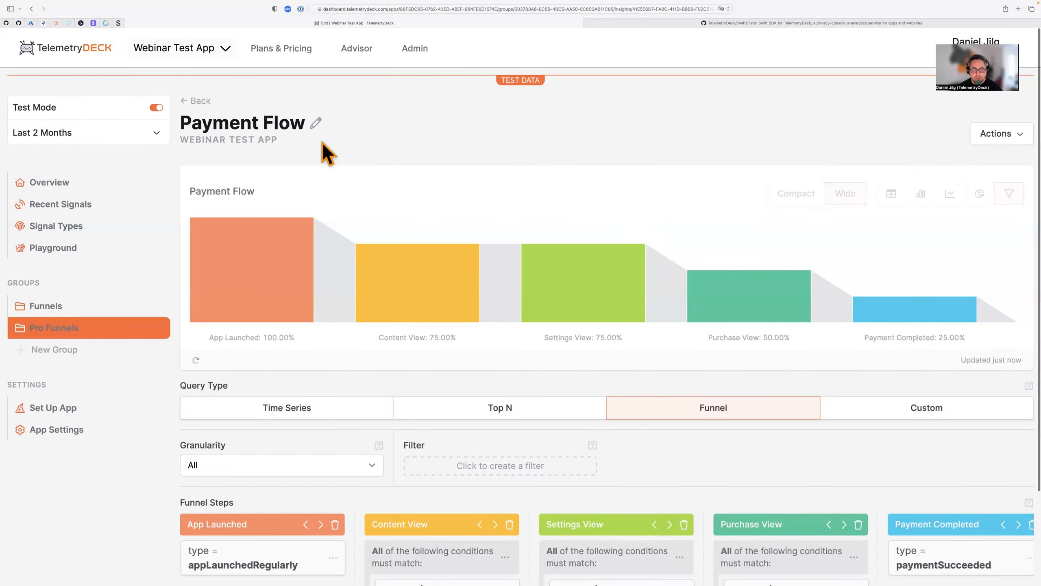
click(205, 101)
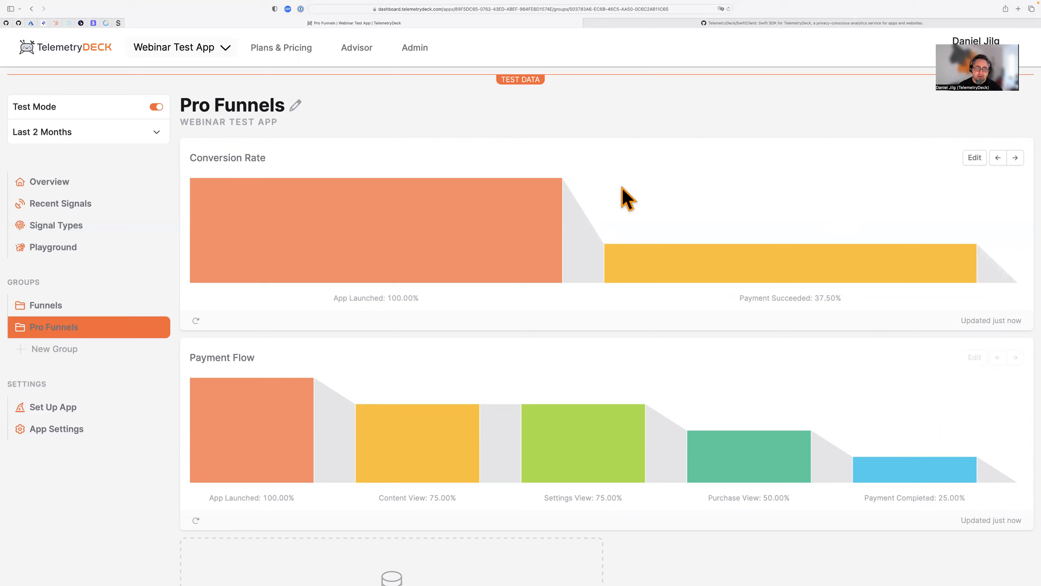
click(976, 158)
scroll(726, 139, down, 2)
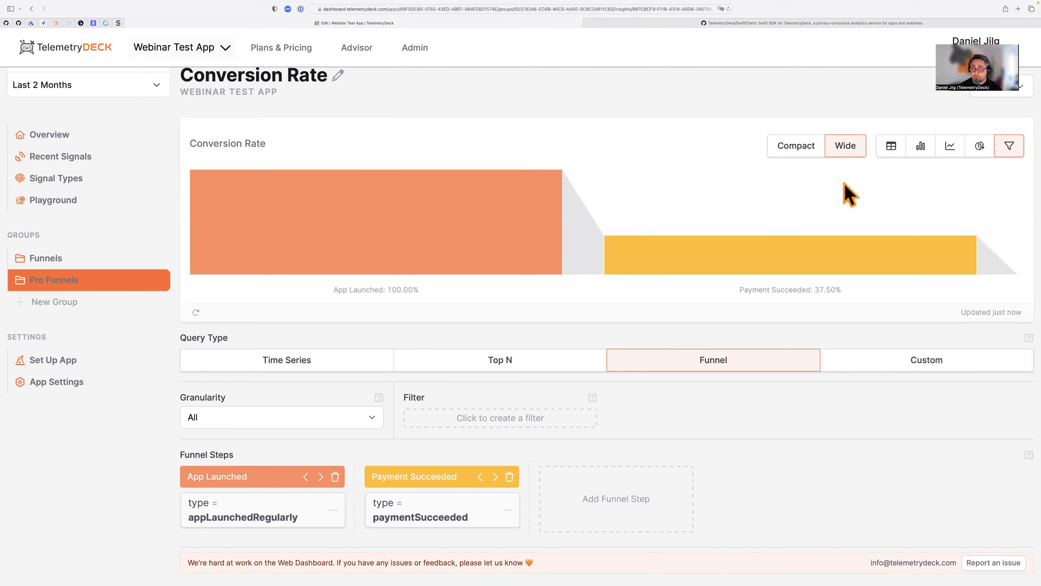
Show the Conversion Rate insight as a table and examine the user count of each funnel step
click(892, 149)
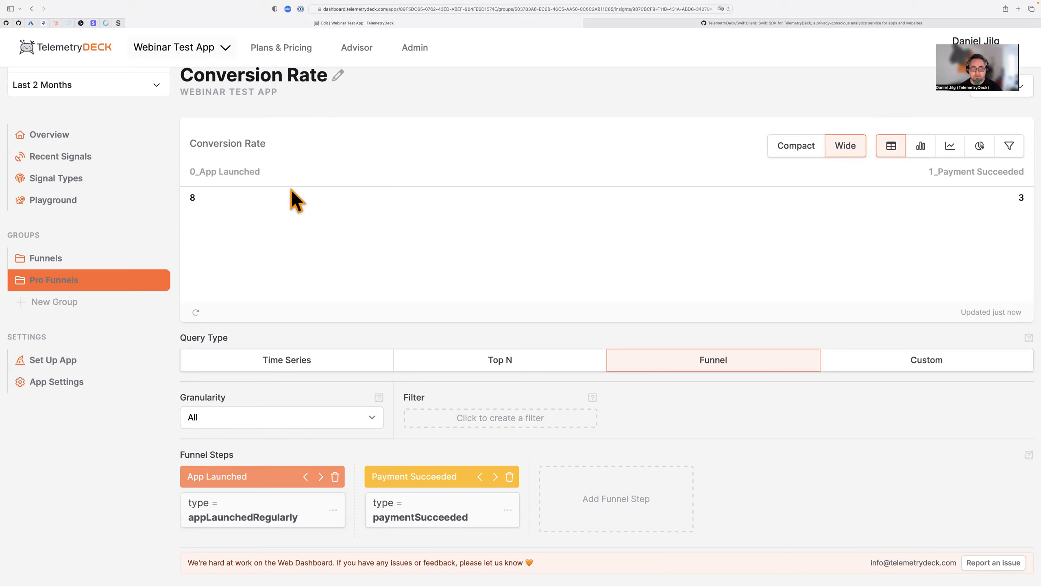
drag(189, 198, 199, 195)
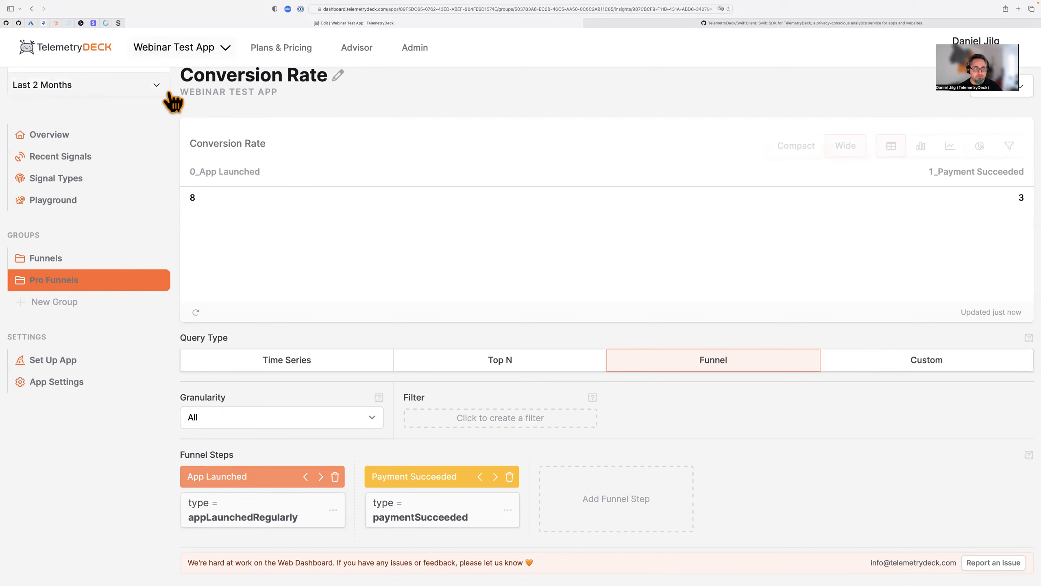
double_click(193, 198)
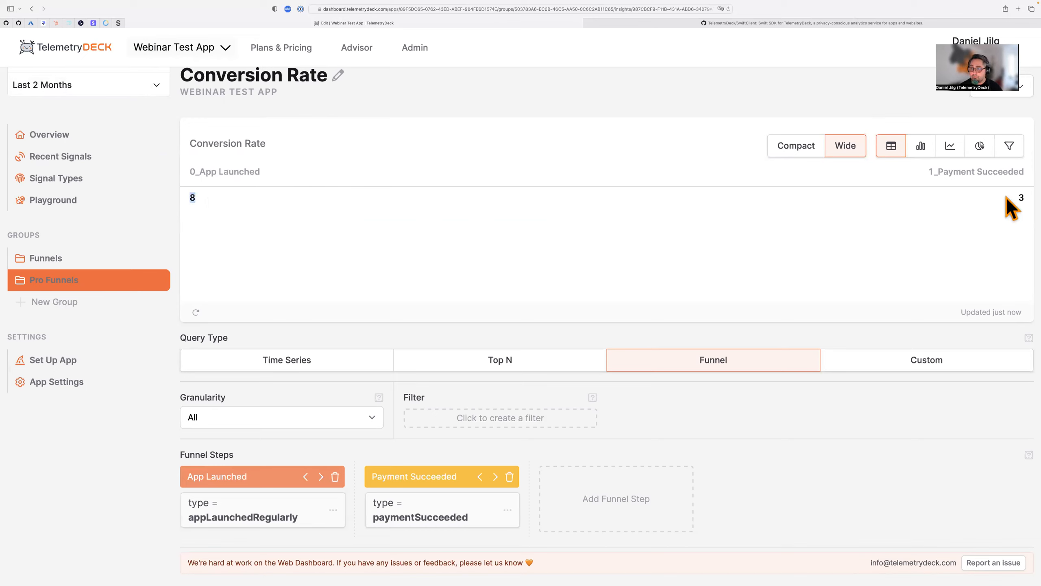
drag(1017, 197, 1026, 197)
click(729, 207)
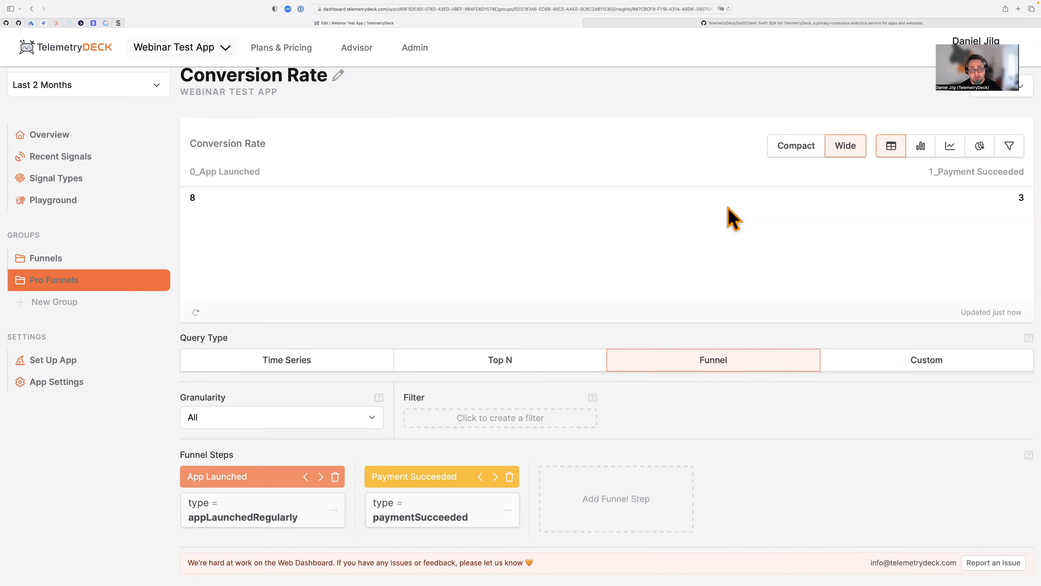
Set the Conversion Rate funnel's granularity to Day and examine the daily counts as a table
click(262, 426)
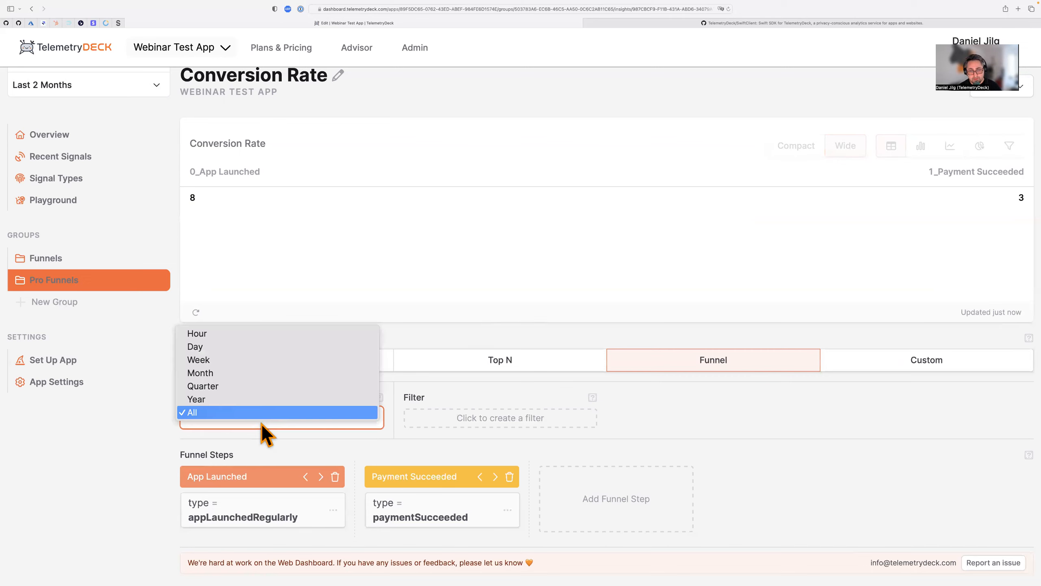
click(220, 347)
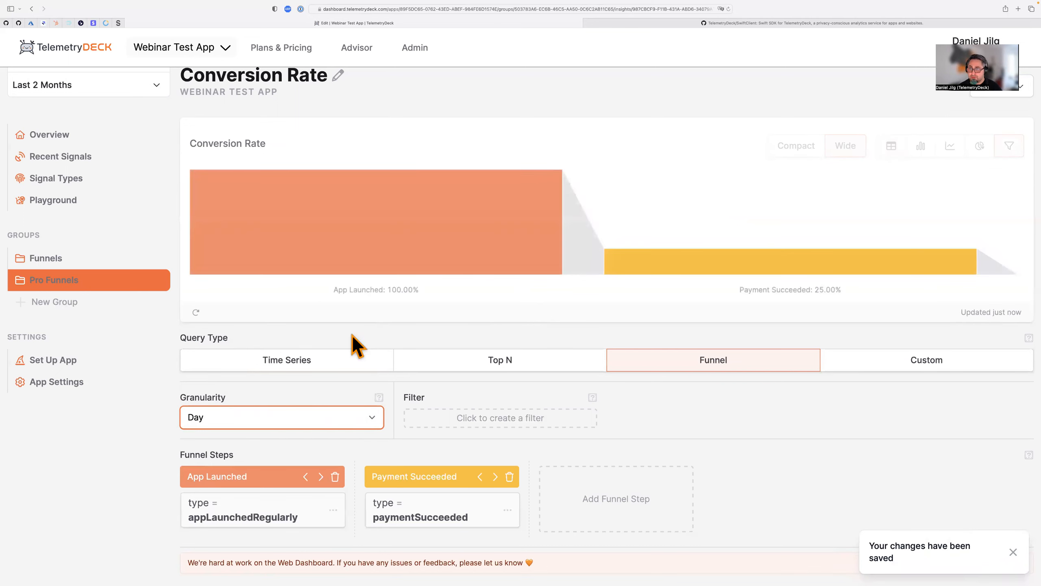
click(891, 148)
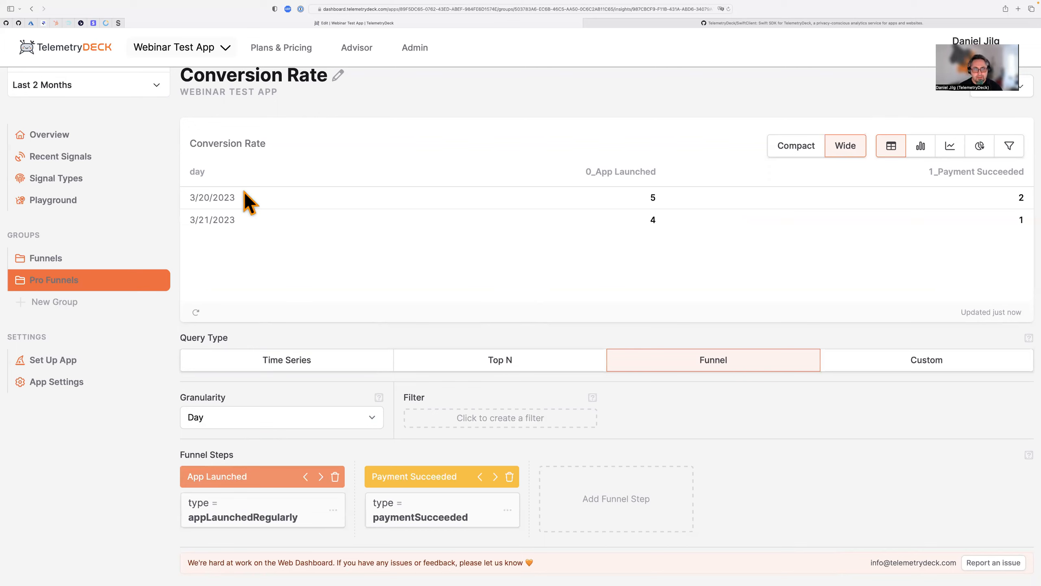
drag(229, 197, 257, 197)
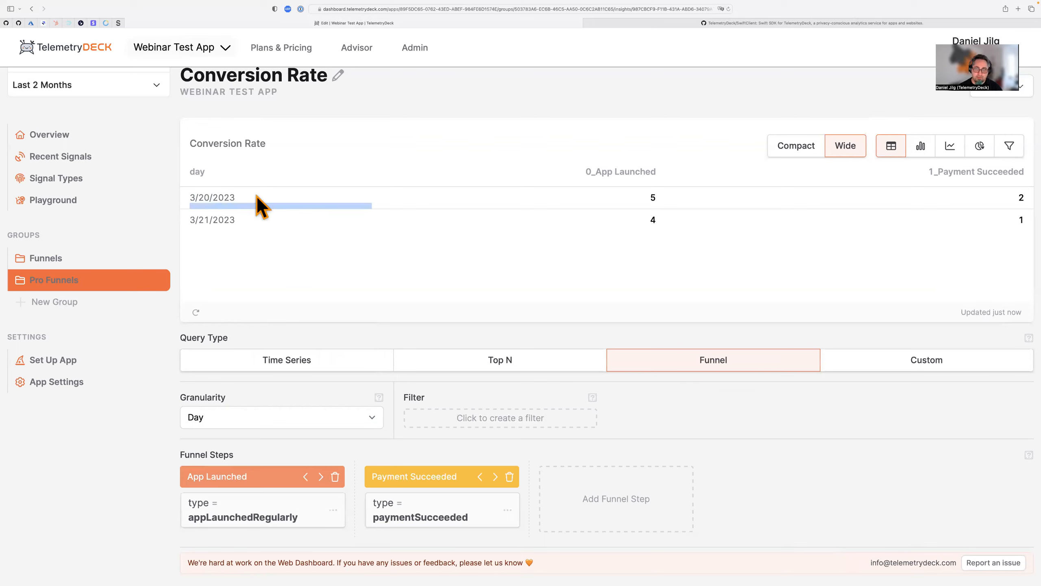
click(653, 196)
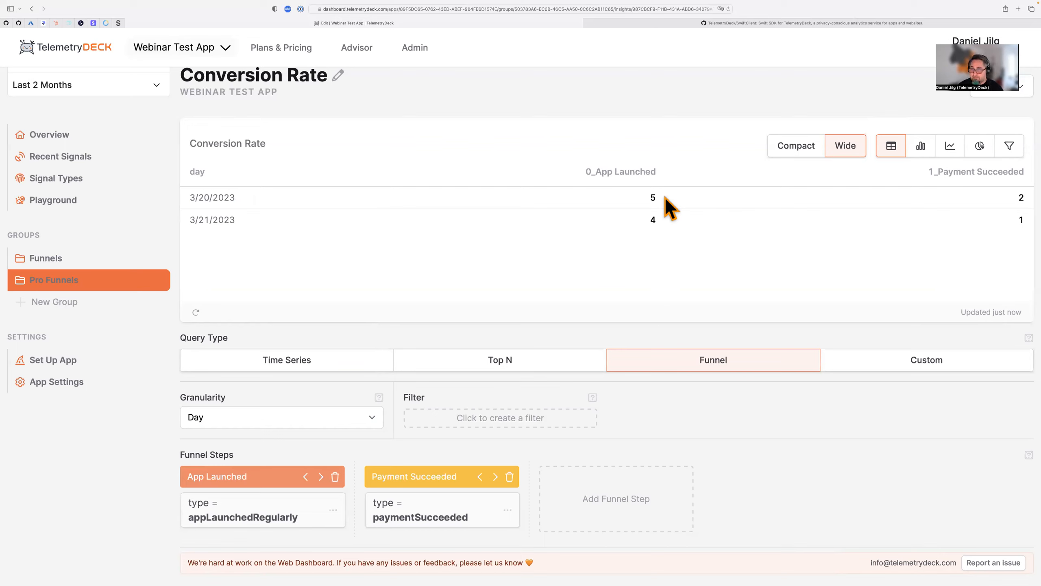
drag(1016, 198, 1024, 201)
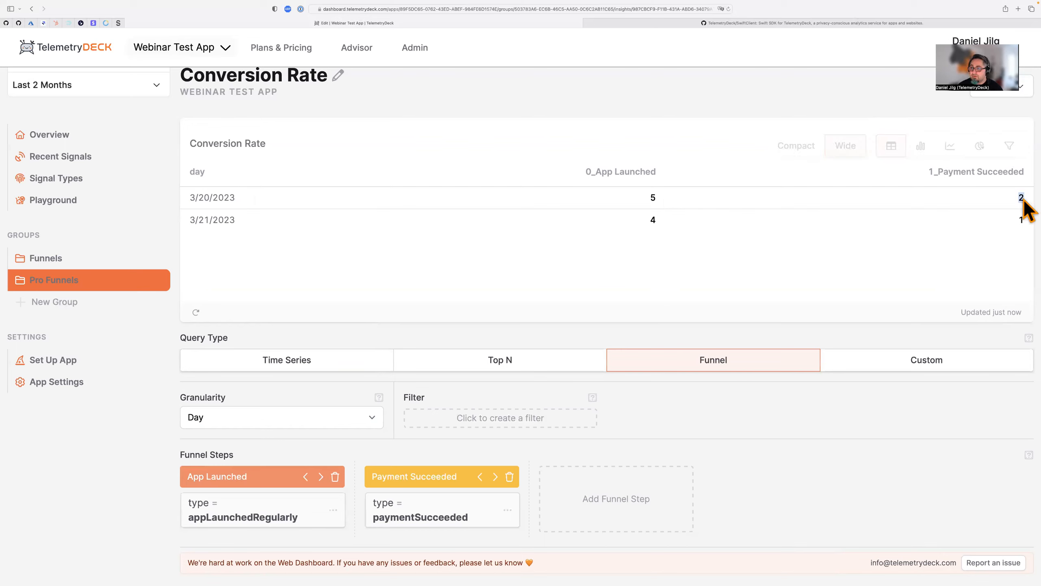
click(767, 228)
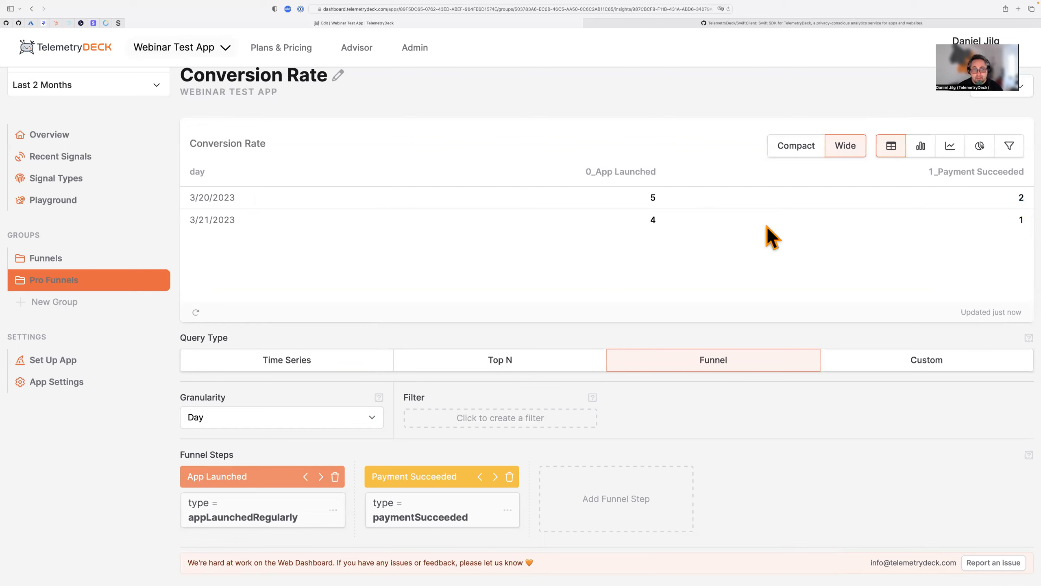
click(696, 225)
scroll(997, 218, up, 2)
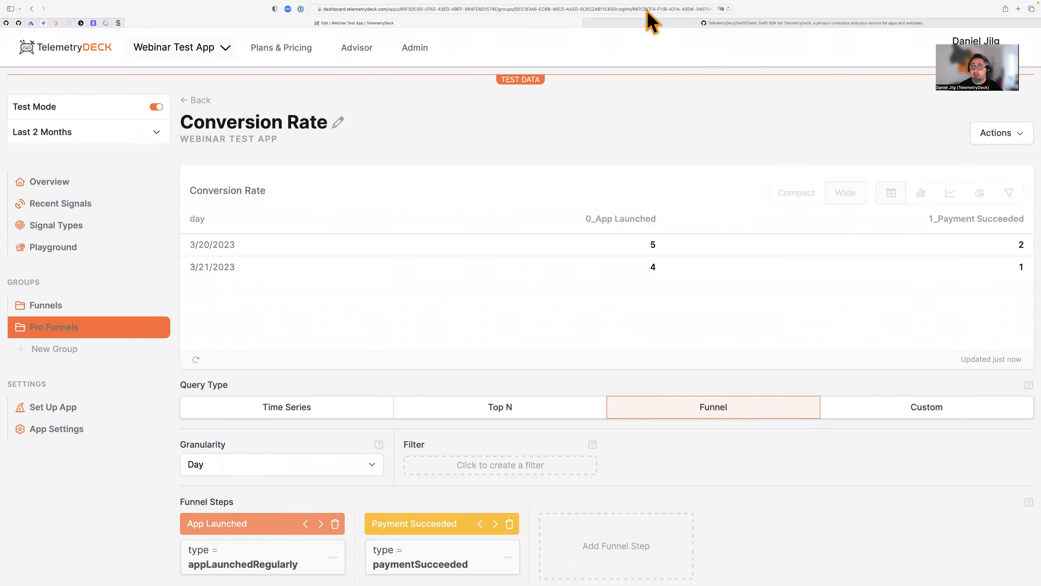
Switch from the browser to the empty desktop
scroll(615, 81, left, 5)
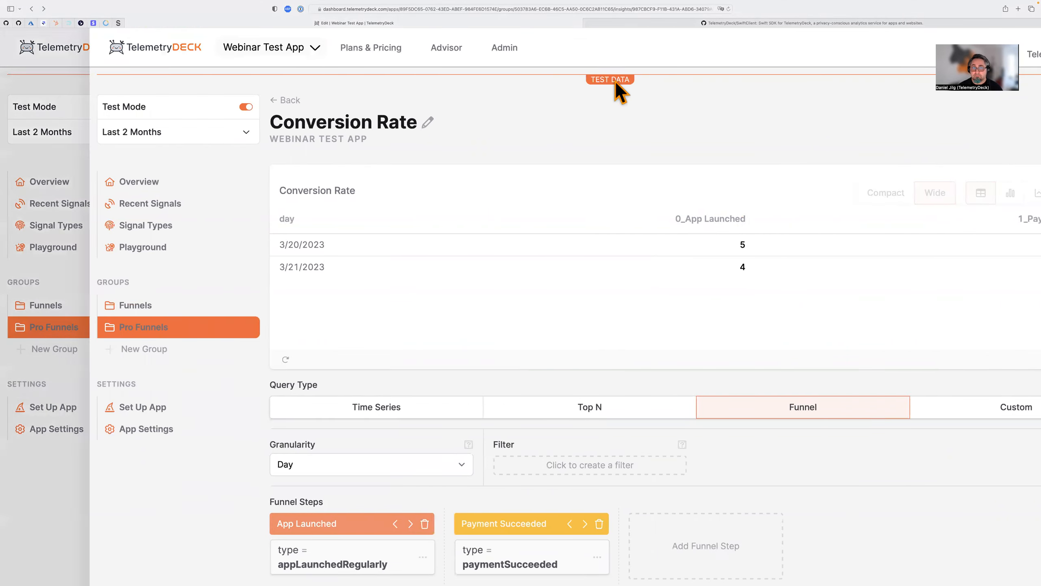
key(ctrl+Left)
key(ctrl+Left)
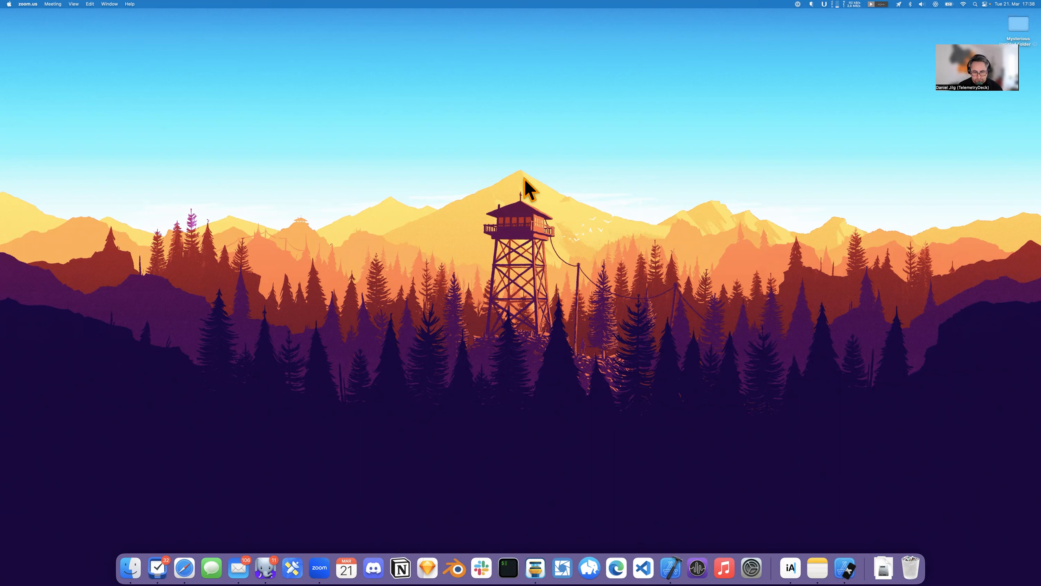
Switch back to the TelemetryDeck dashboard in the browser and review the Conversion Rate and Payment Flow insights
key(ctrl+Right)
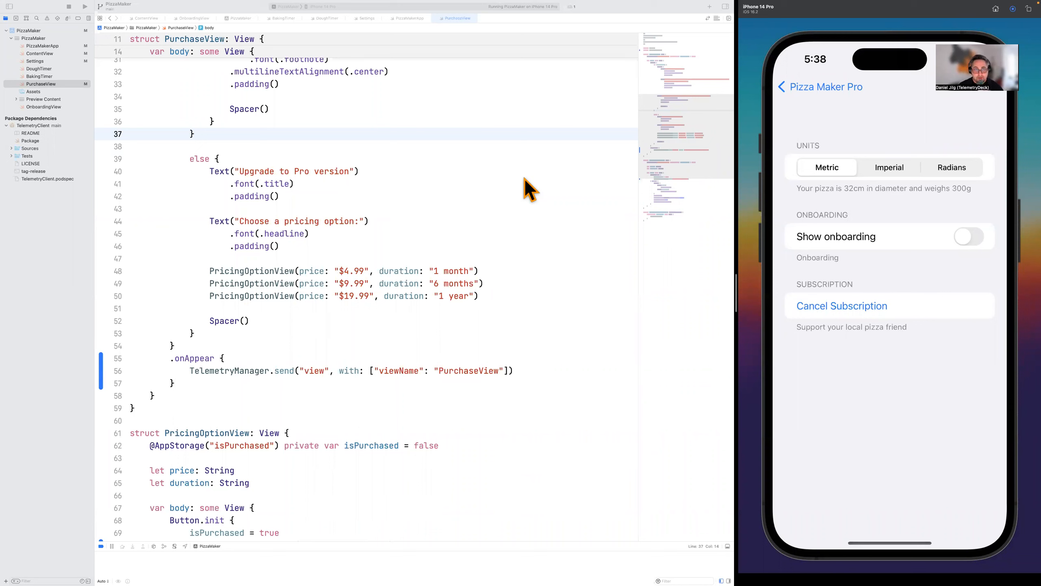
key(ctrl+Right)
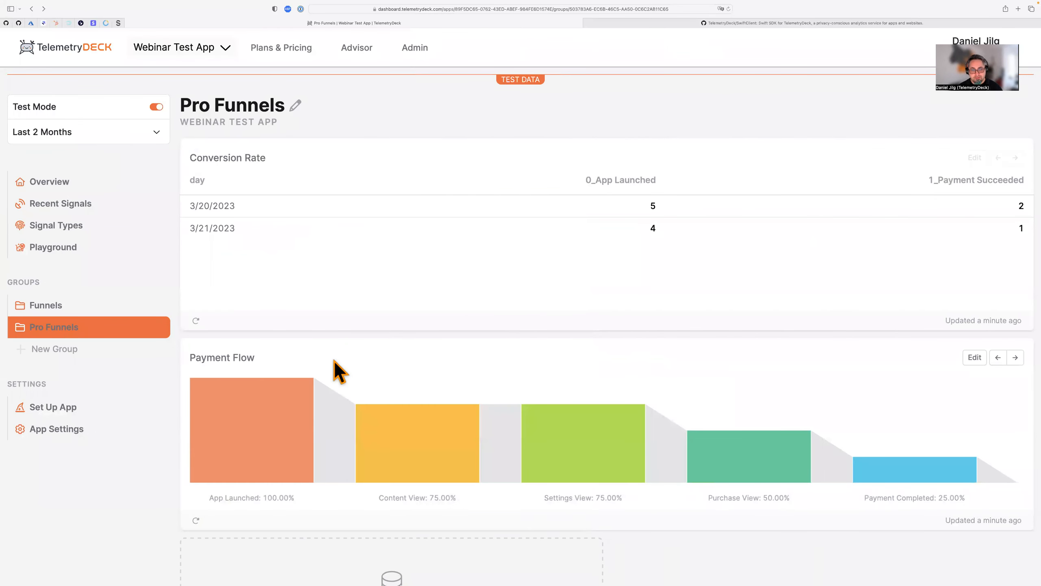
scroll(335, 361, down, 2)
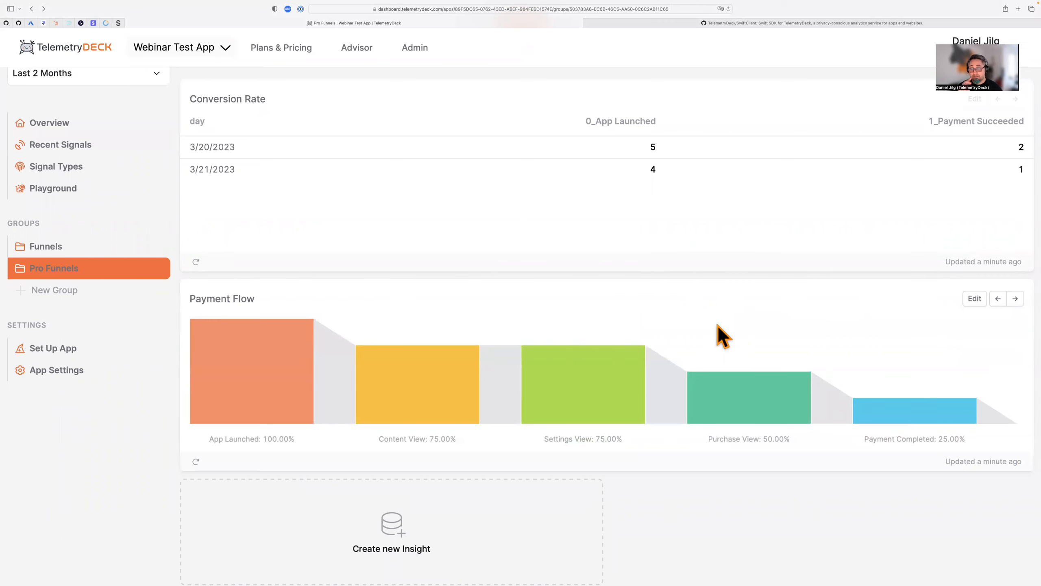
key(ctrl+Left)
key(ctrl+Left)
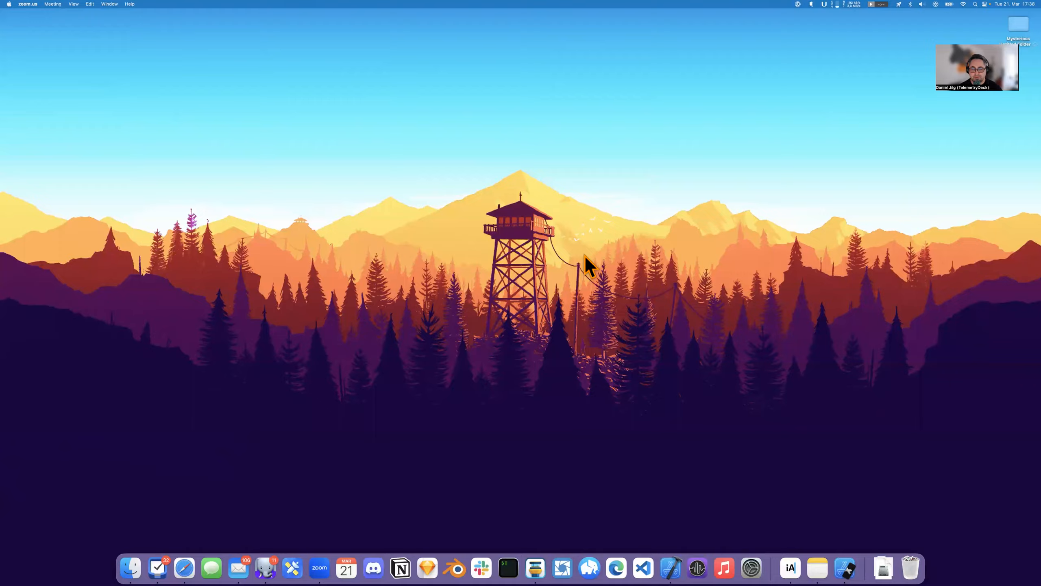
key(ctrl+Right)
key(ctrl+Right)
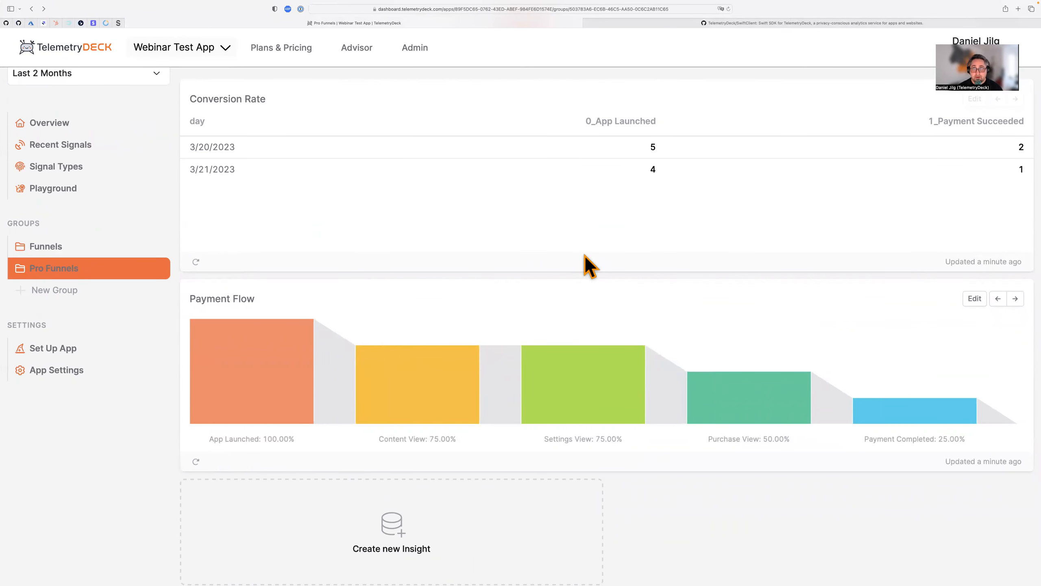
key(ctrl+Left)
key(ctrl+Left)
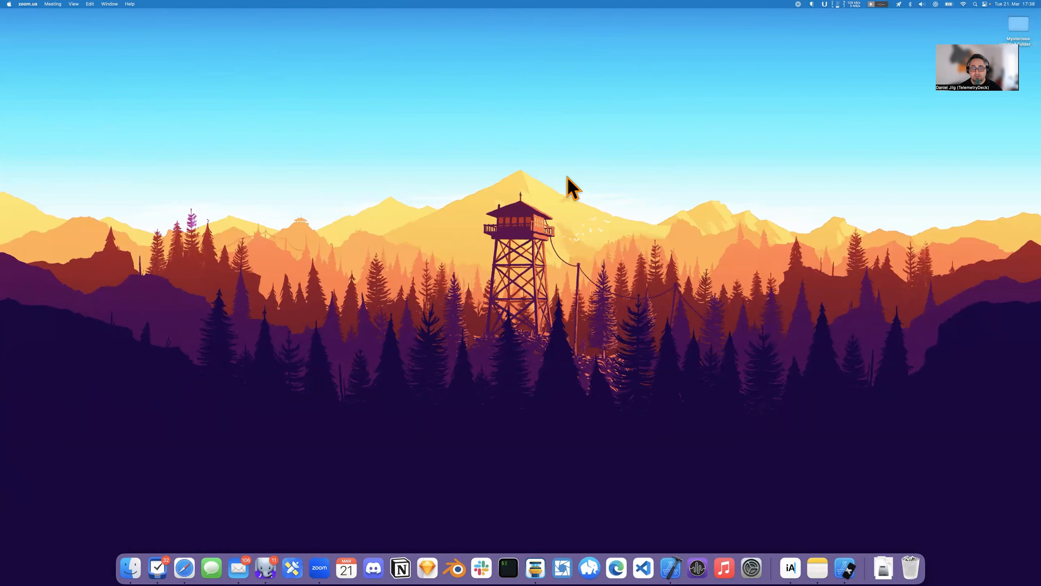
key(ctrl+Right)
key(ctrl+Right)
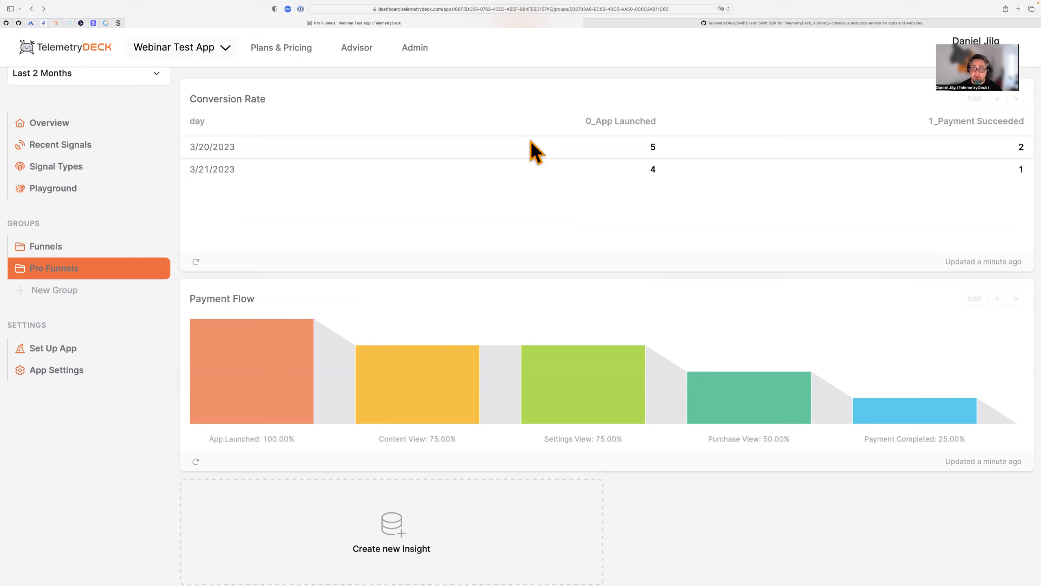
mouse_move(525, 5)
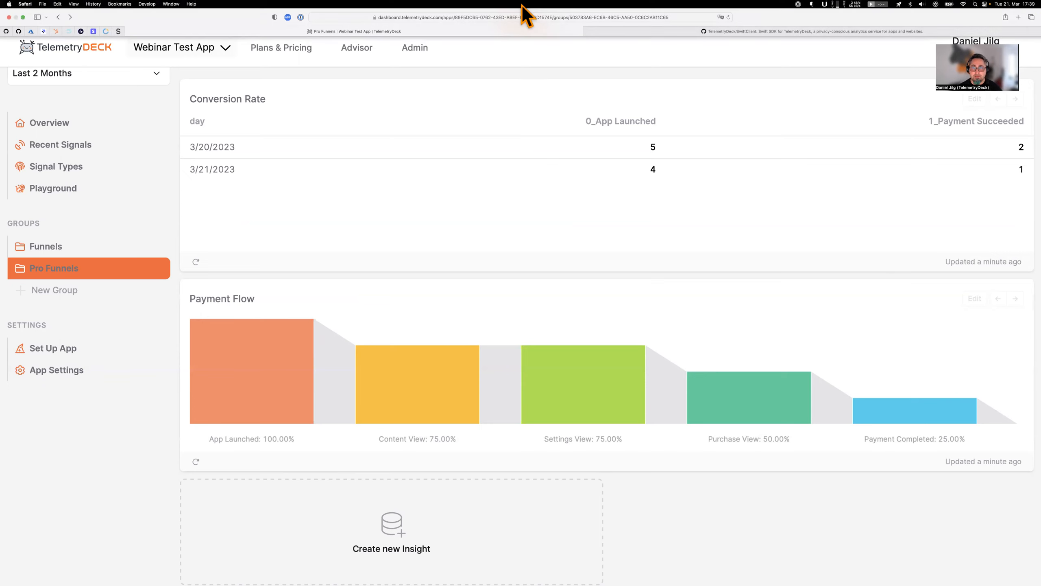